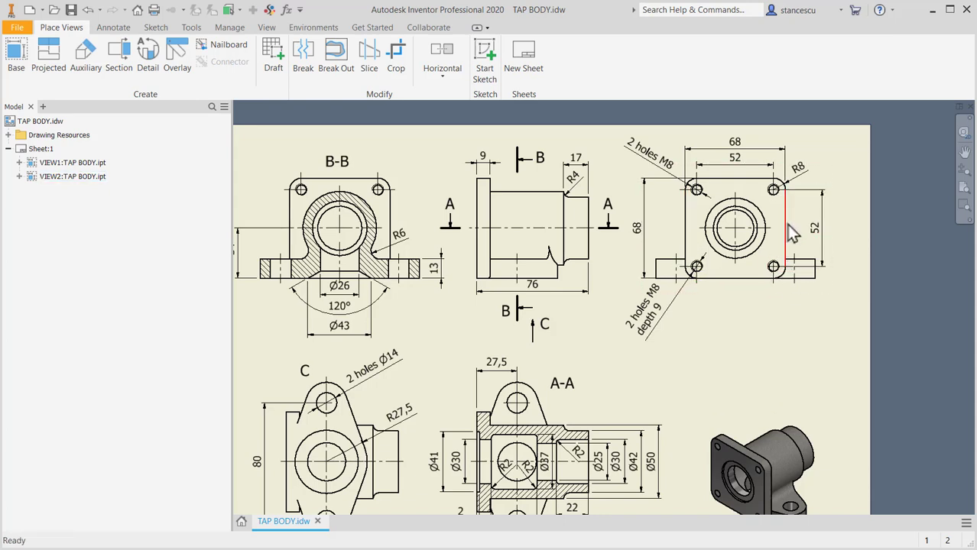
# - Examine the tap body drawing's views and dimensions, especially section A-A, before modelling the part
pyautogui.click(738, 148)
pyautogui.scroll(-2, 707, 365)
pyautogui.scroll(4, 662, 325)
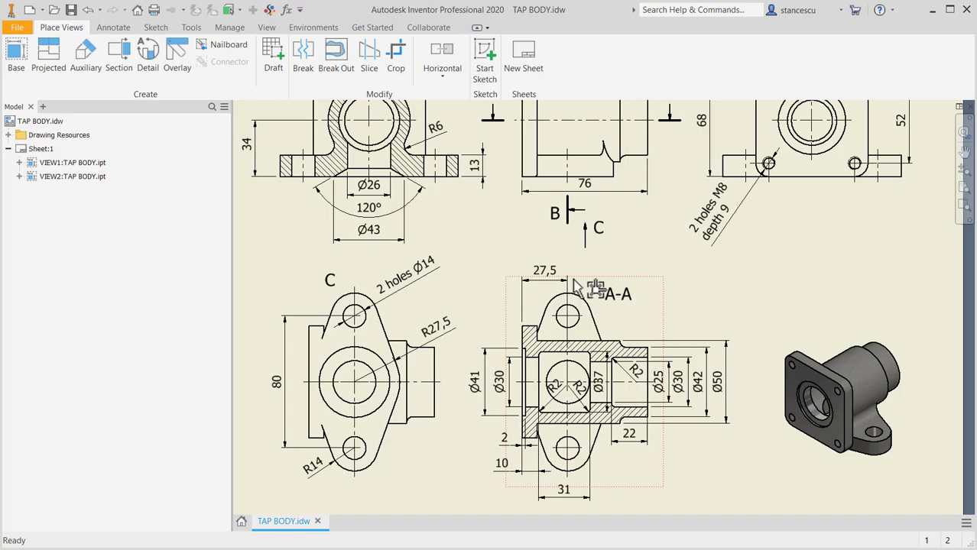
pyautogui.scroll(3, 539, 260)
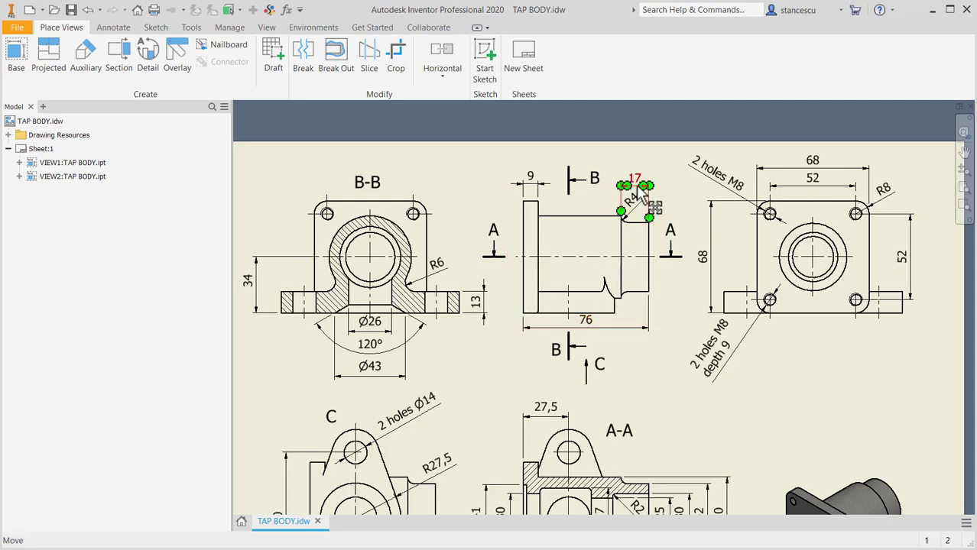
pyautogui.moveTo(660, 414); pyautogui.dragTo(669, 247, button='middle')
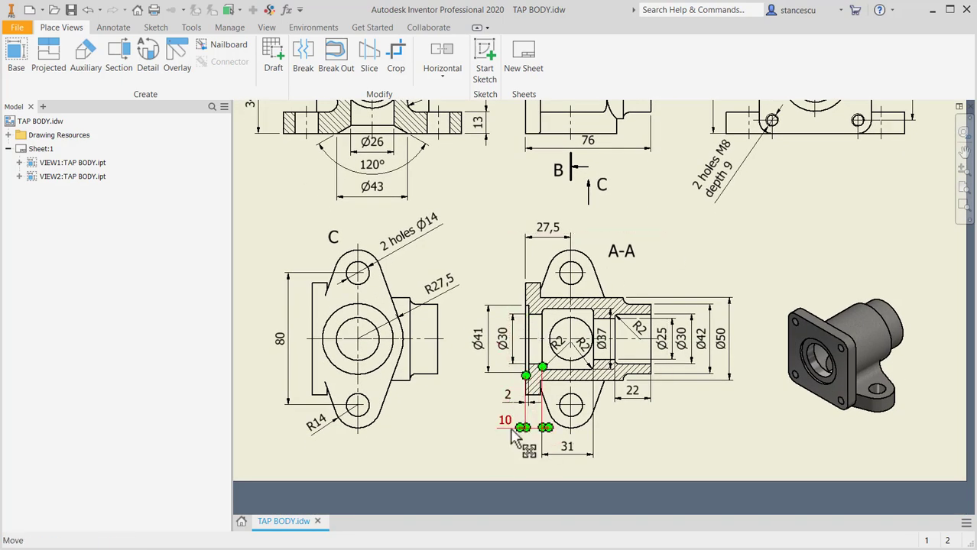
pyautogui.scroll(2, 520, 428)
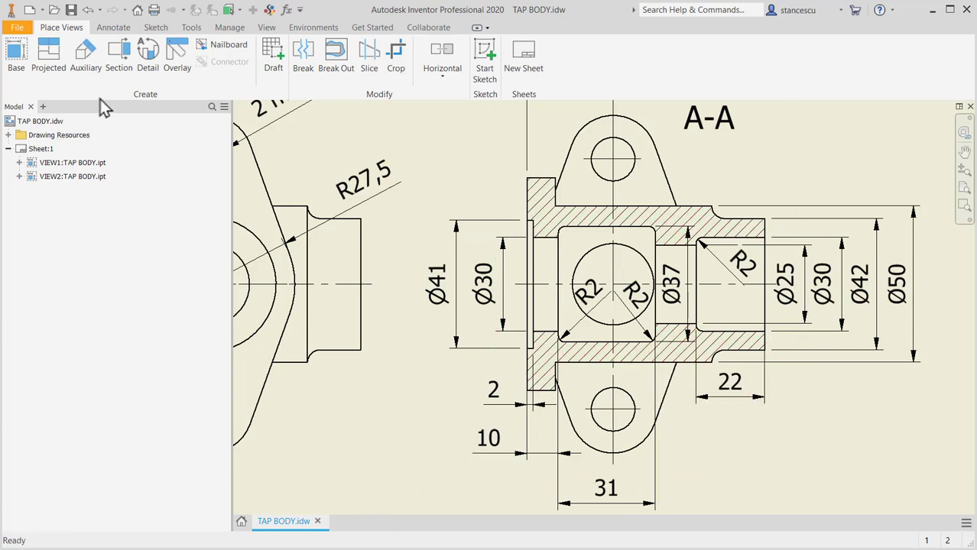
# - Create a new part from the metric Standard (mm).ipt template and start a 2D sketch on the YZ plane
pyautogui.click(29, 11)
pyautogui.click(451, 136)
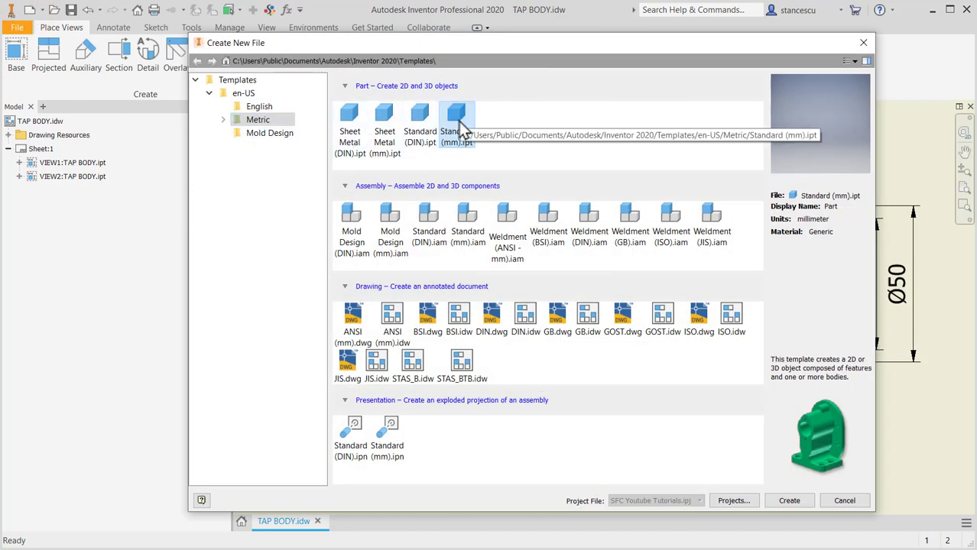
pyautogui.doubleClick(458, 123)
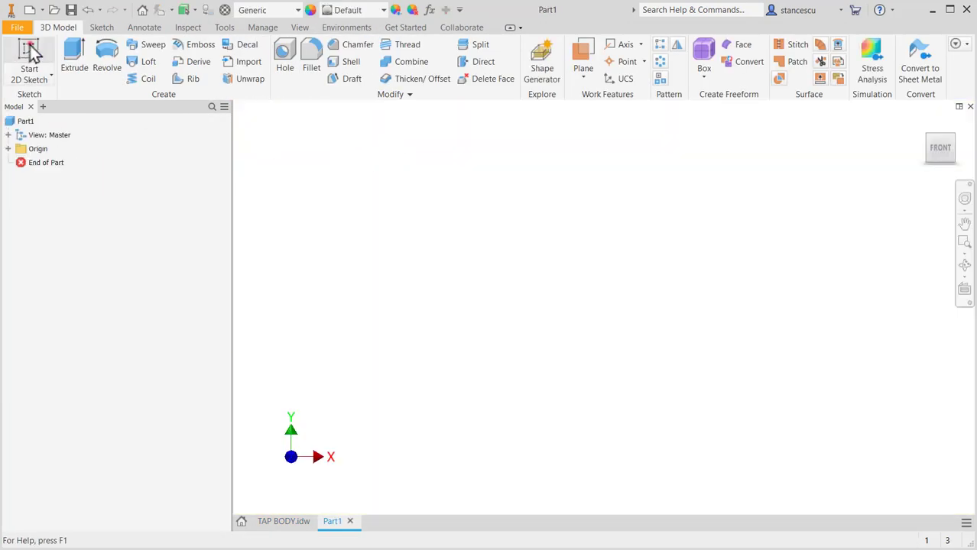
pyautogui.click(30, 50)
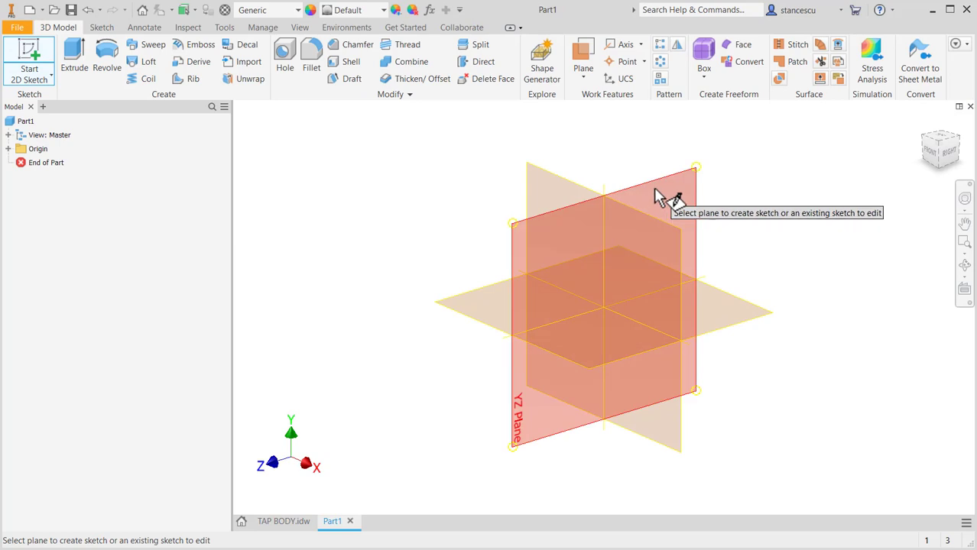
pyautogui.click(655, 188)
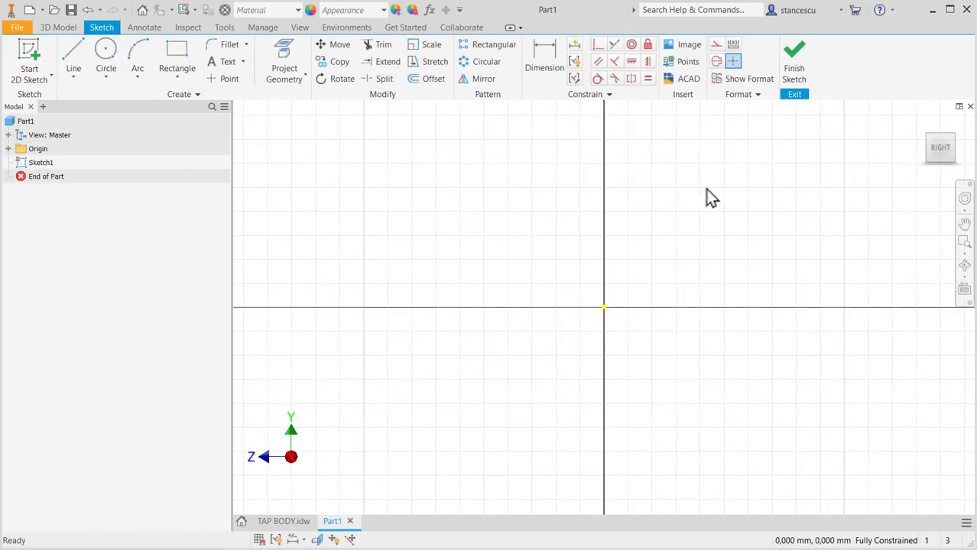
# - Sketch the stepped outer contour: about 4 mm up on the vertical axis, horizontals about 4.3, 14 and 10.6 mm, drops about 2.4, 1.7 and 4.4 mm
pyautogui.click(70, 62)
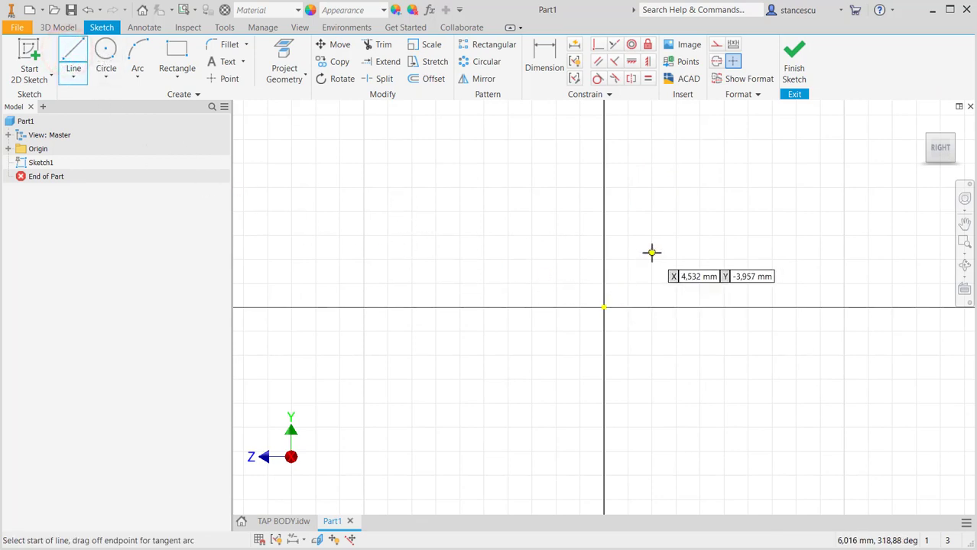
pyautogui.moveTo(649, 253); pyautogui.dragTo(496, 314, button='middle')
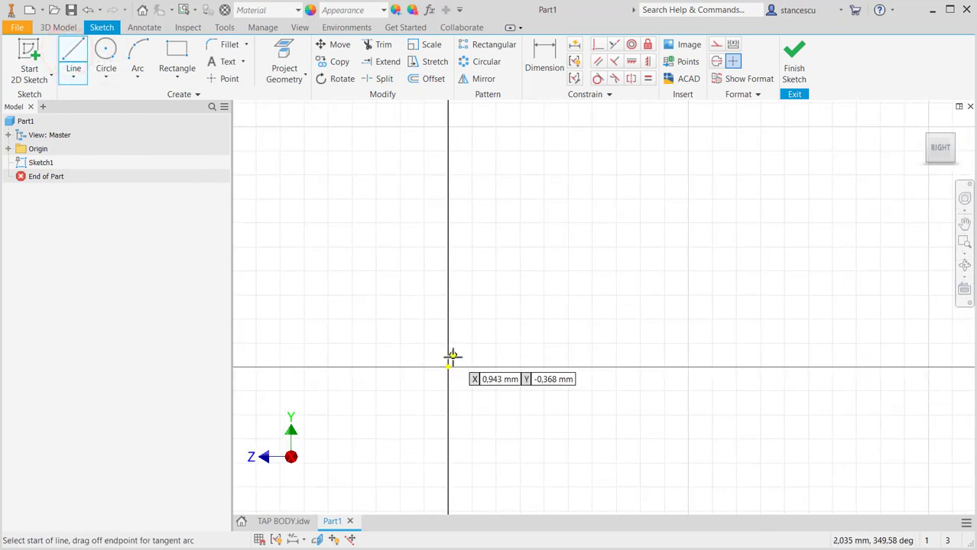
pyautogui.click(447, 247)
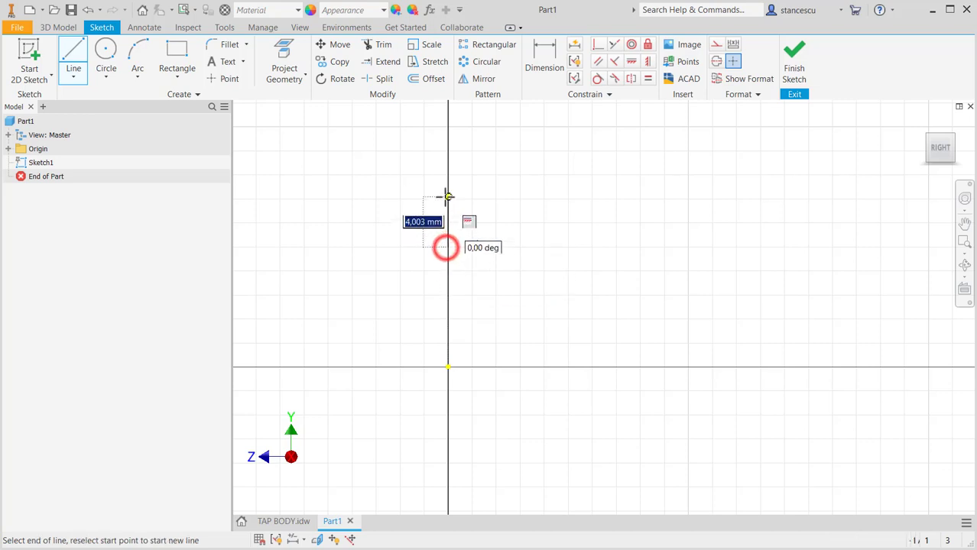
pyautogui.click(447, 198)
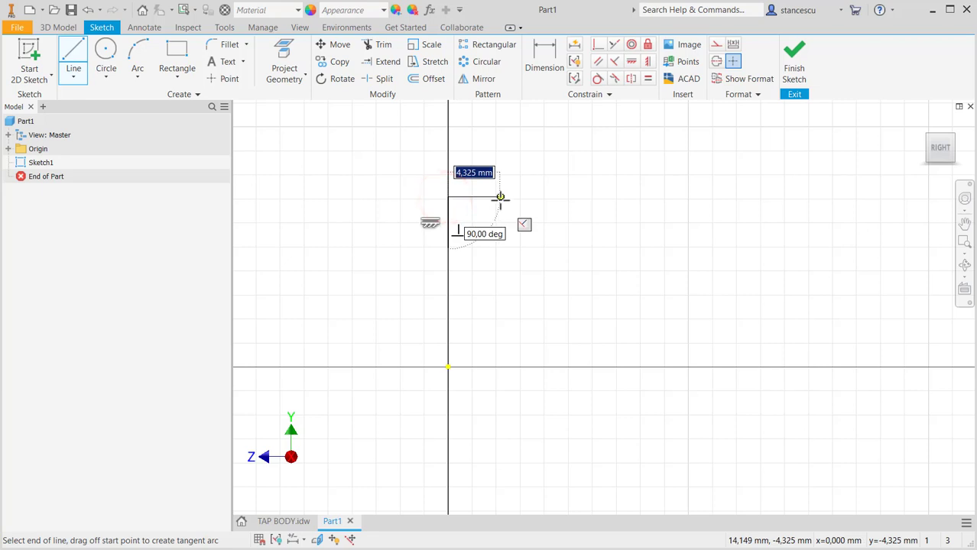
pyautogui.click(499, 198)
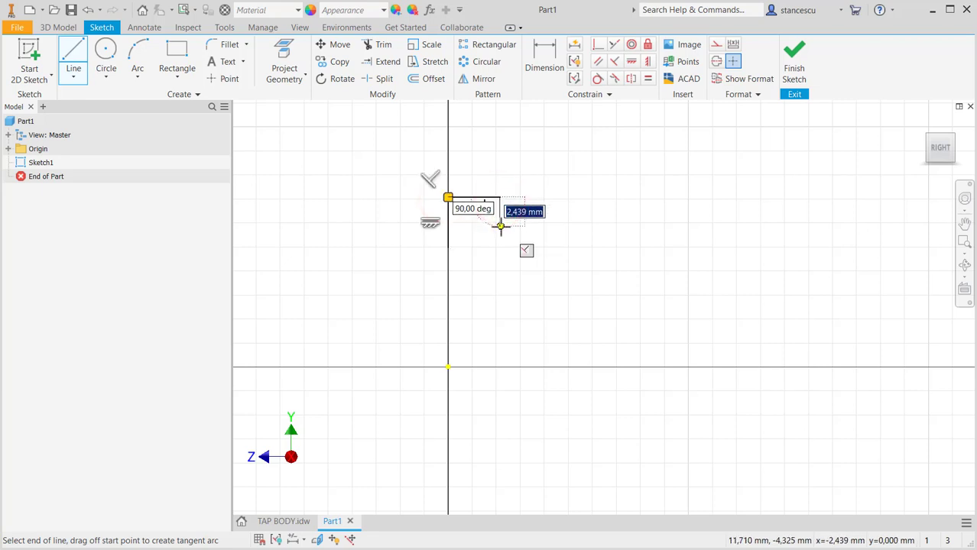
pyautogui.click(500, 226)
pyautogui.click(671, 226)
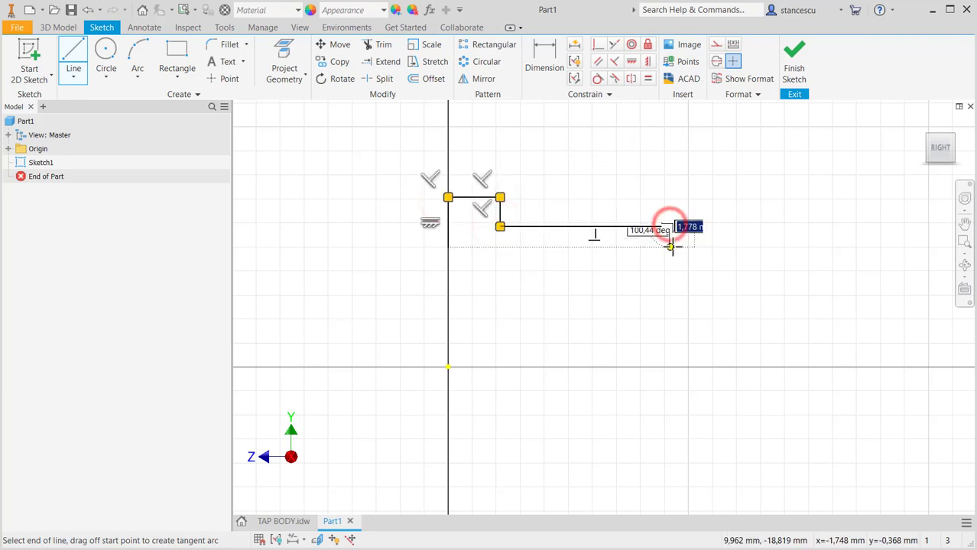
pyautogui.click(671, 246)
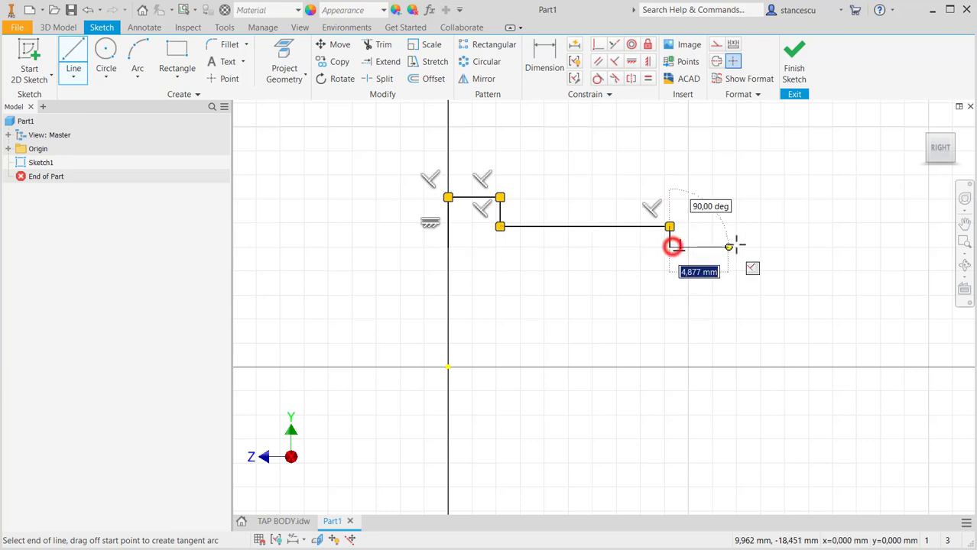
pyautogui.click(797, 246)
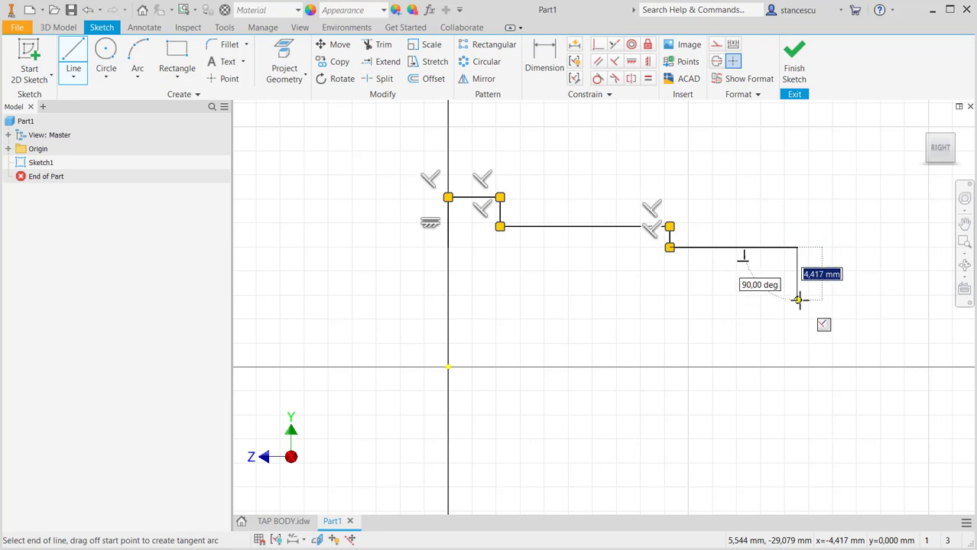
pyautogui.click(797, 298)
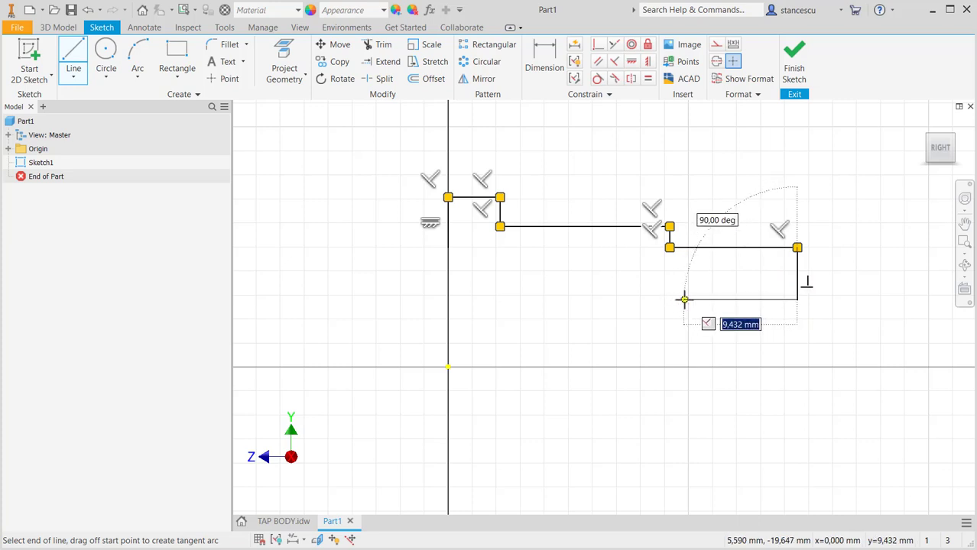
# - Continue the line chain back as the stepped inner bore contour, with horizontals about 13.4, 3.2, 7.5 and 4.1 mm, leaving the last vertical's end open
pyautogui.click(636, 299)
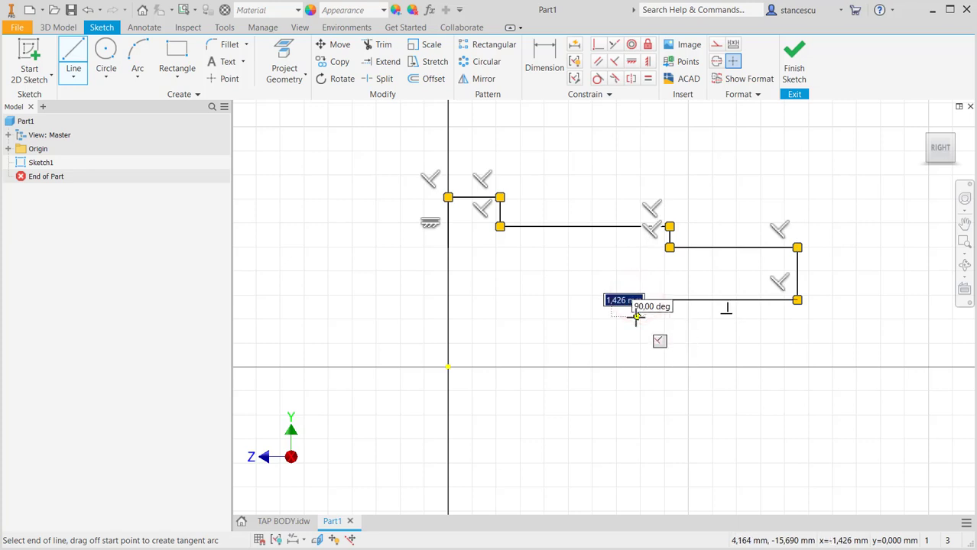
pyautogui.click(635, 316)
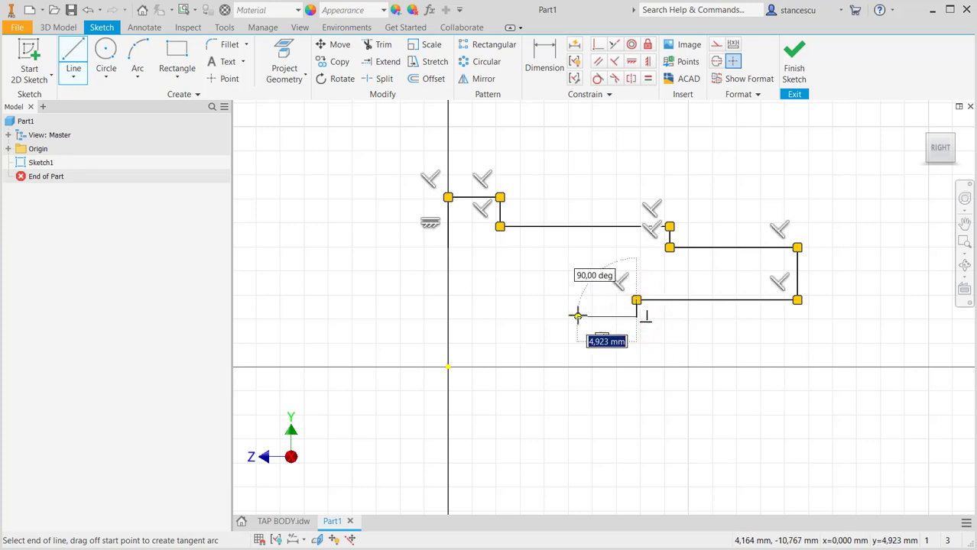
pyautogui.click(598, 316)
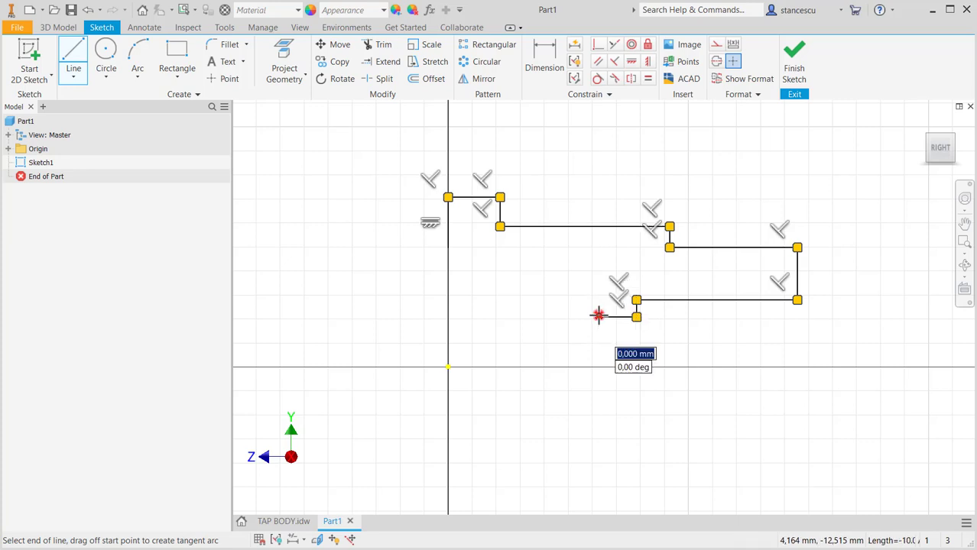
pyautogui.click(599, 267)
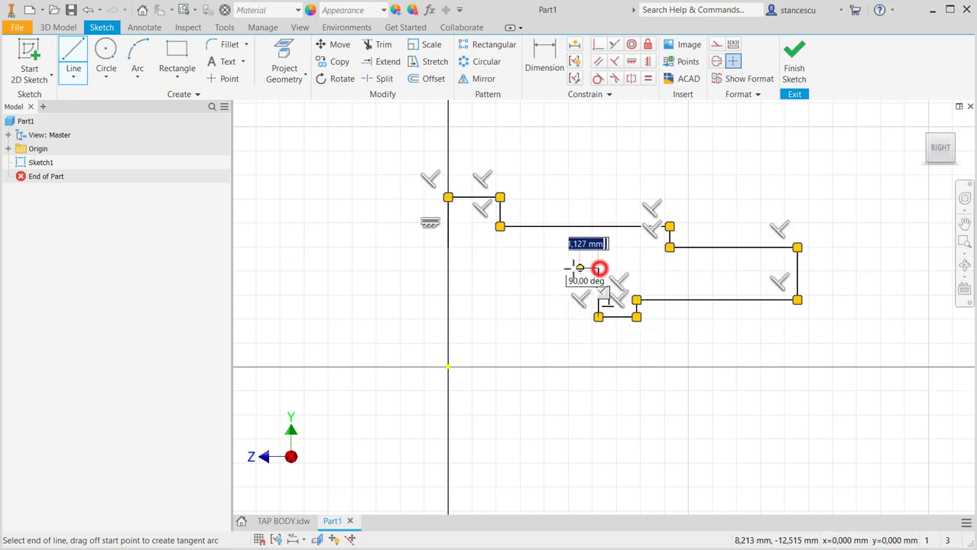
pyautogui.click(507, 267)
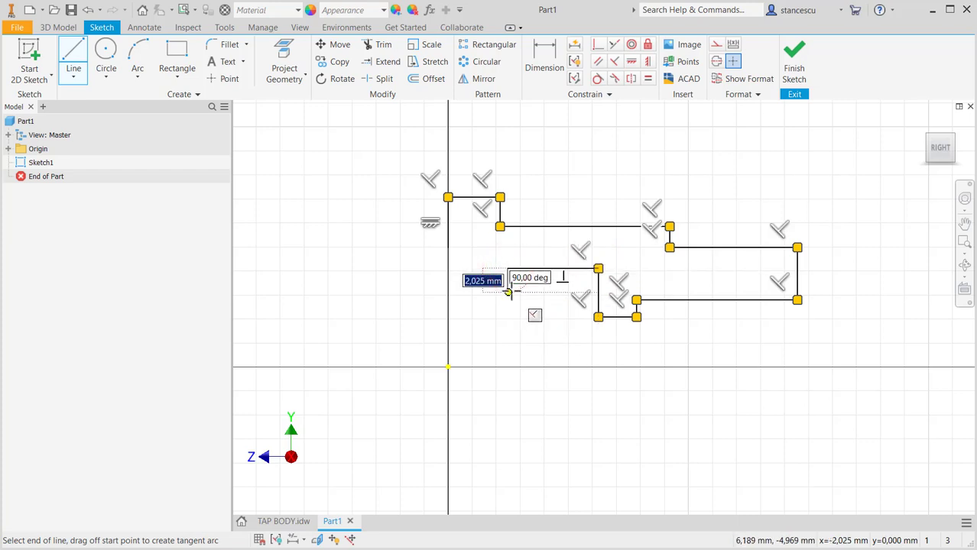
pyautogui.click(507, 291)
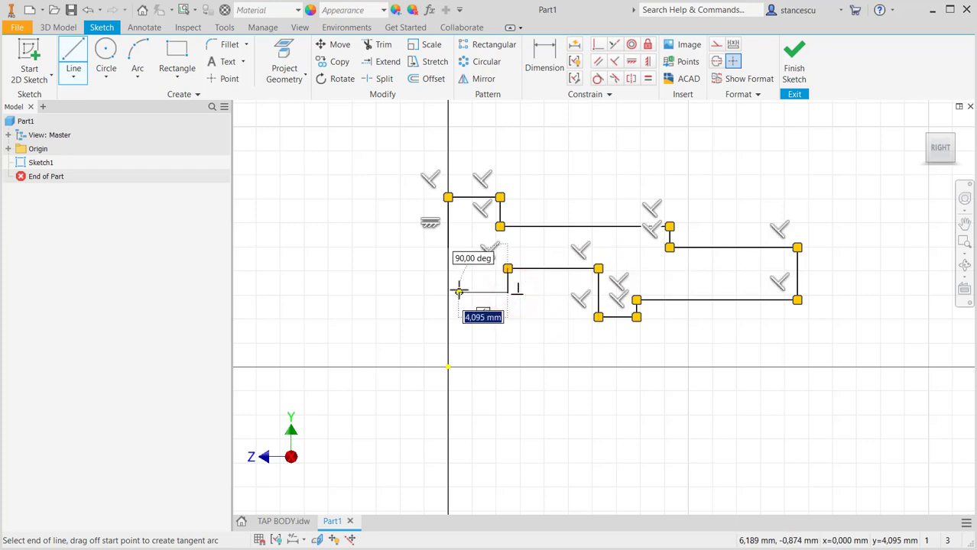
pyautogui.click(459, 290)
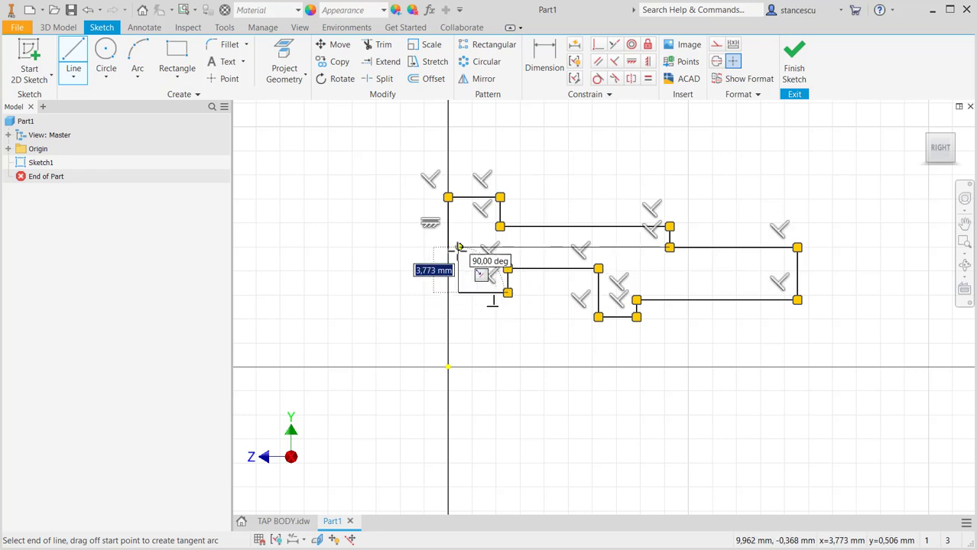
pyautogui.click(458, 257)
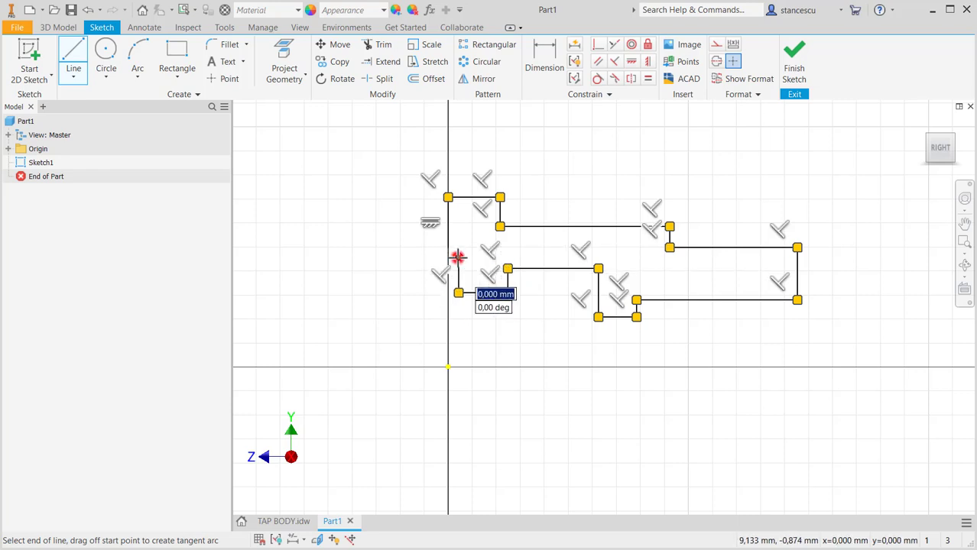
pyautogui.rightClick(459, 260)
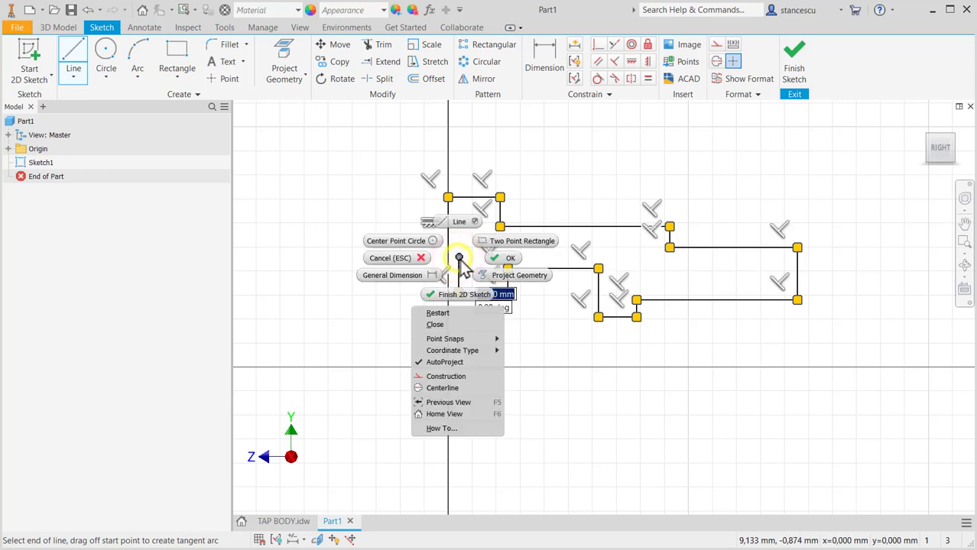
pyautogui.click(441, 315)
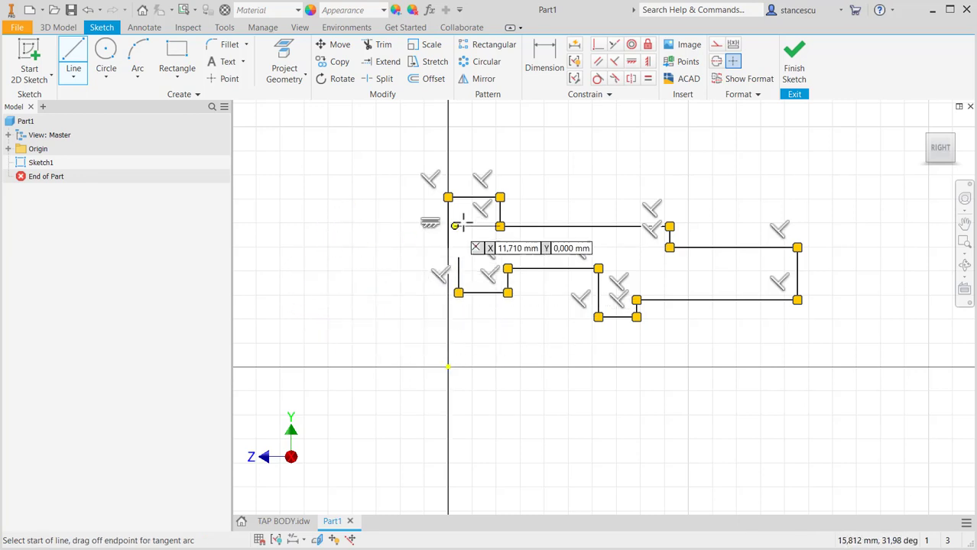
pyautogui.press('Escape')
pyautogui.press('Escape')
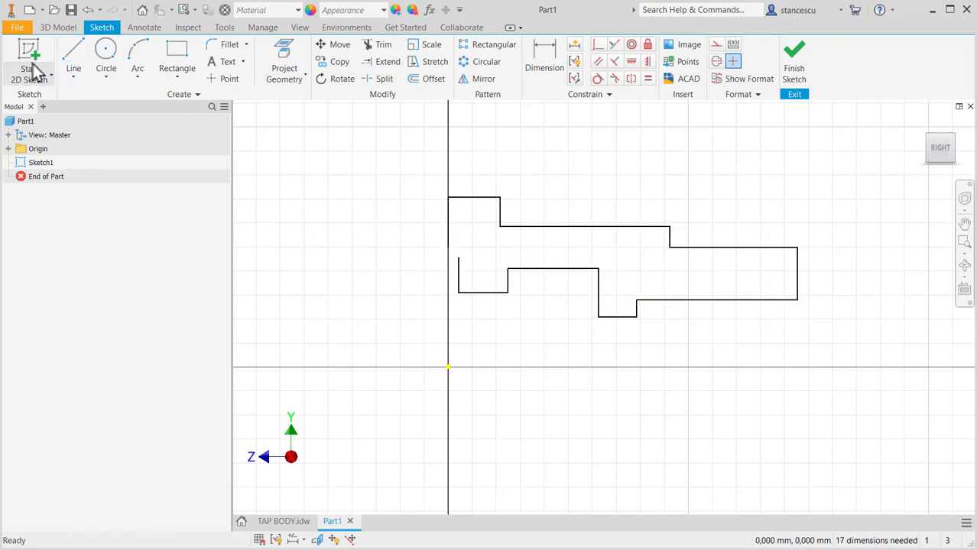
# - Close the profile with a short horizontal line about 0.9 mm long from the first edge's open end, extending the inner vertical to meet it
pyautogui.click(70, 48)
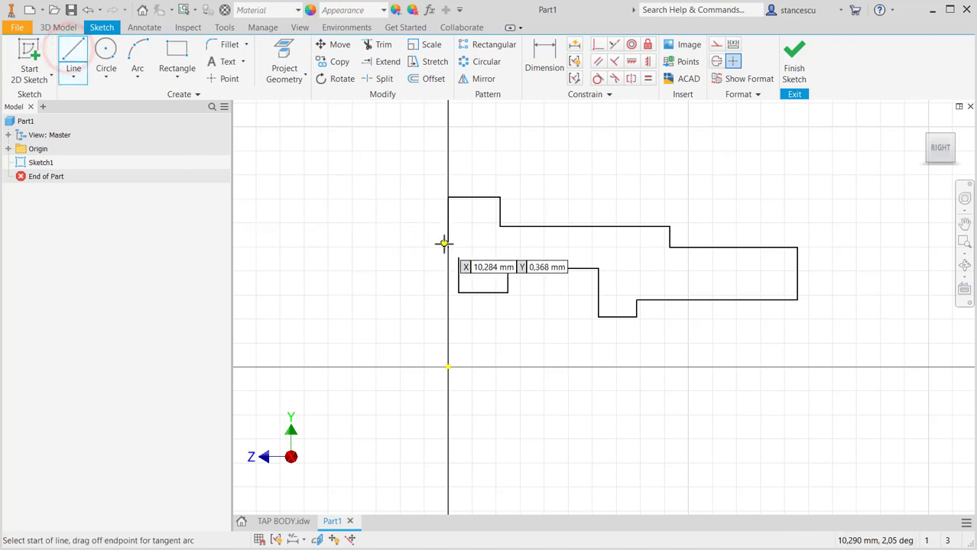
pyautogui.click(448, 247)
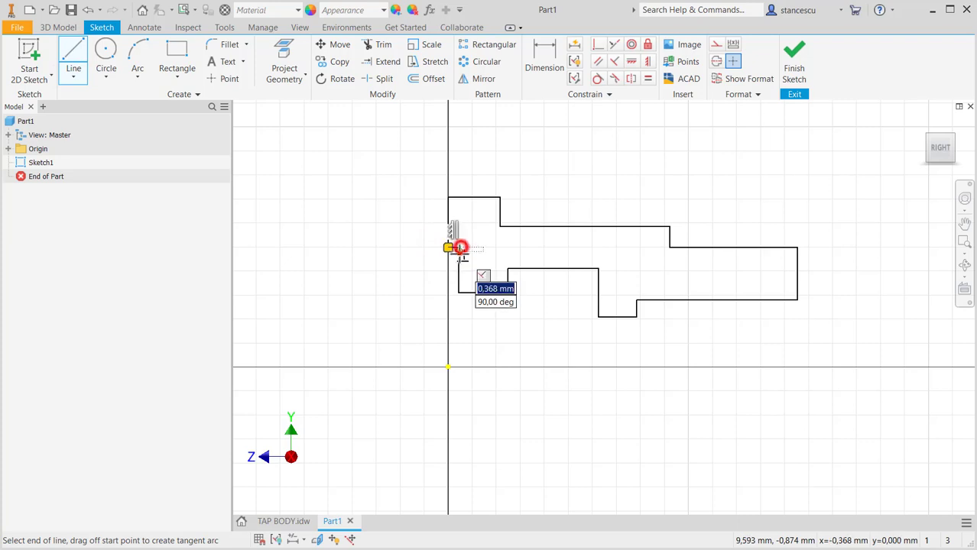
pyautogui.press('Escape')
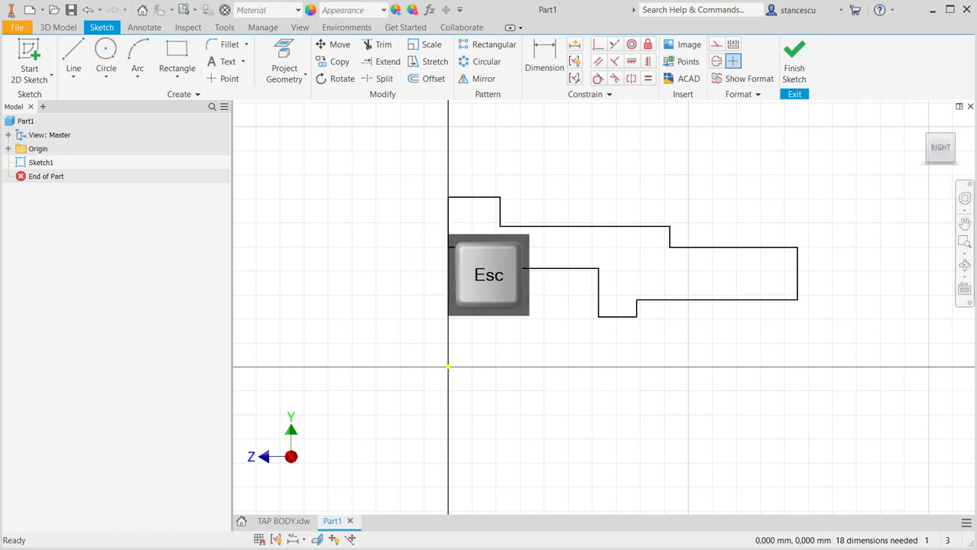
pyautogui.click(382, 62)
pyautogui.click(459, 264)
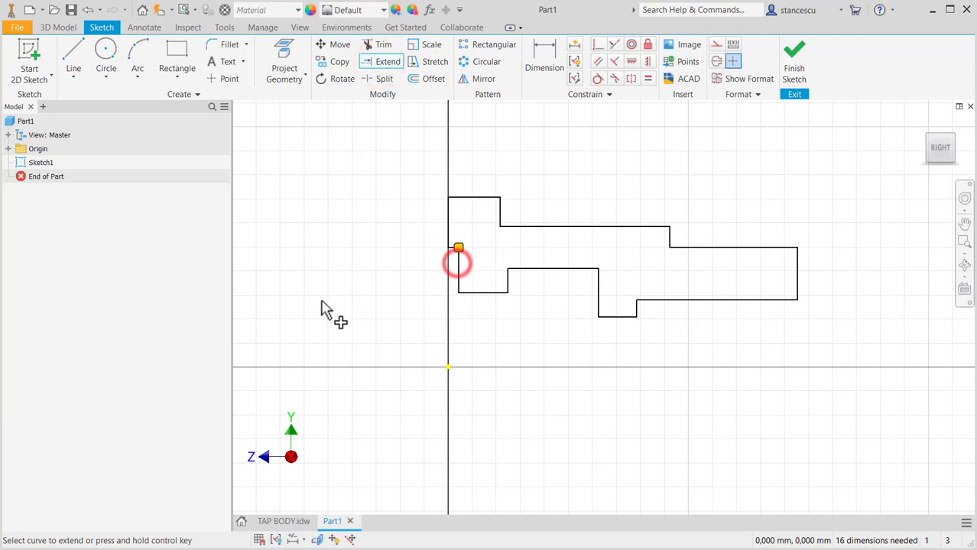
pyautogui.press('Escape')
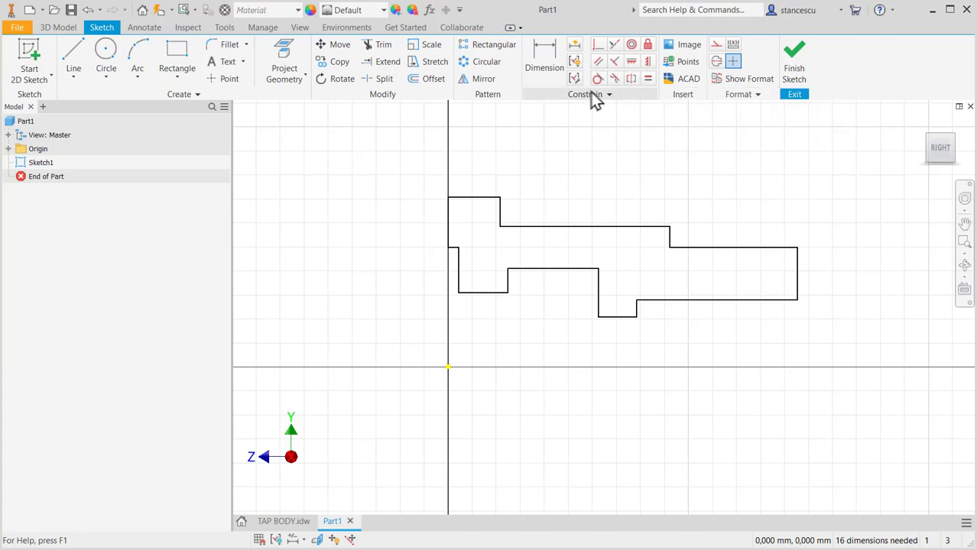
# - Apply a coincident constraint between the profile's first vertical edge on the Y axis and the sketch origin
pyautogui.click(596, 44)
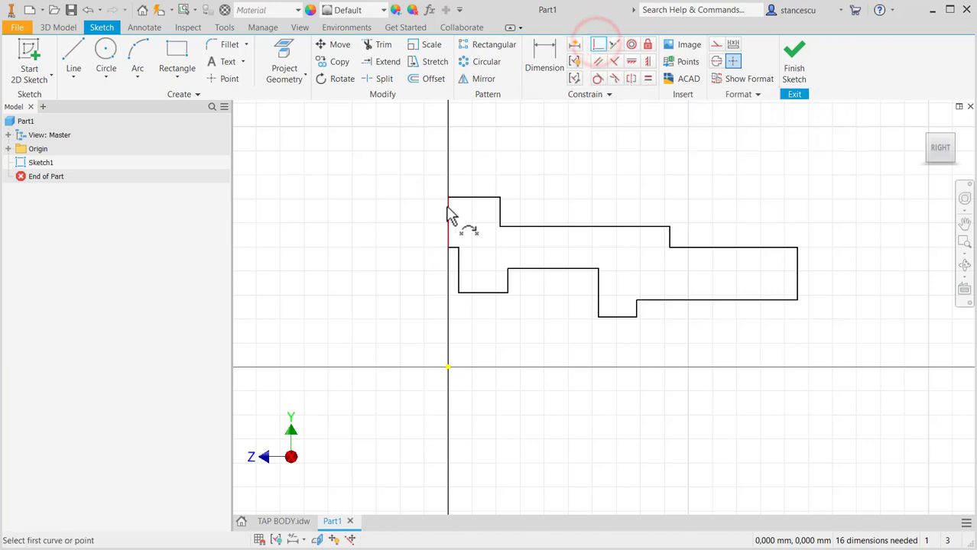
pyautogui.click(448, 208)
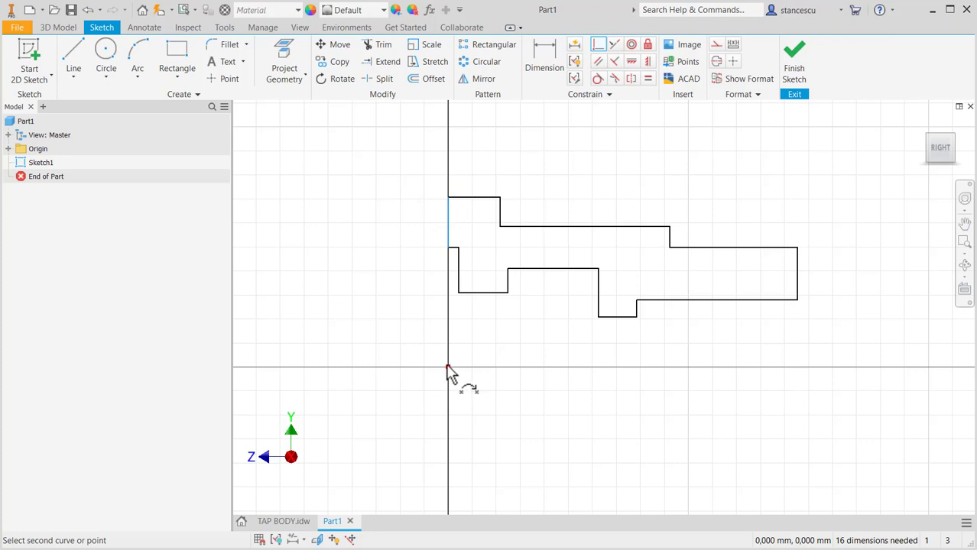
pyautogui.click(448, 368)
pyautogui.press('Escape')
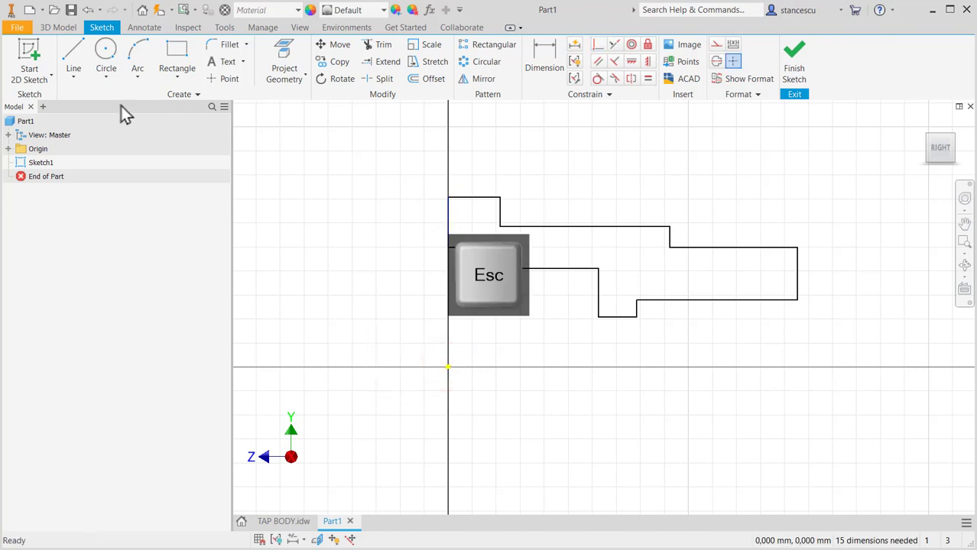
# - Draw a horizontal centerline about 29.1 mm long from the origin, ending directly below the profile's far end edge
pyautogui.click(75, 49)
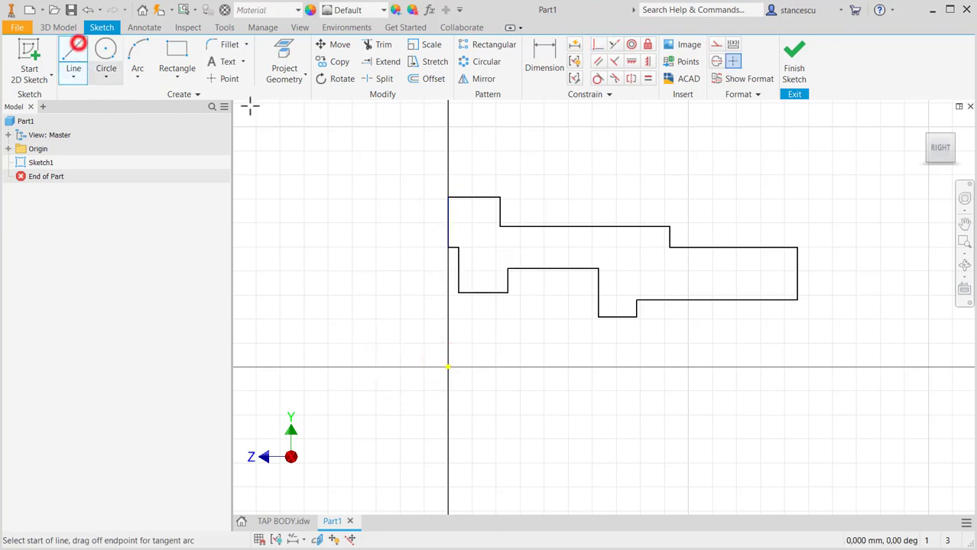
pyautogui.click(716, 61)
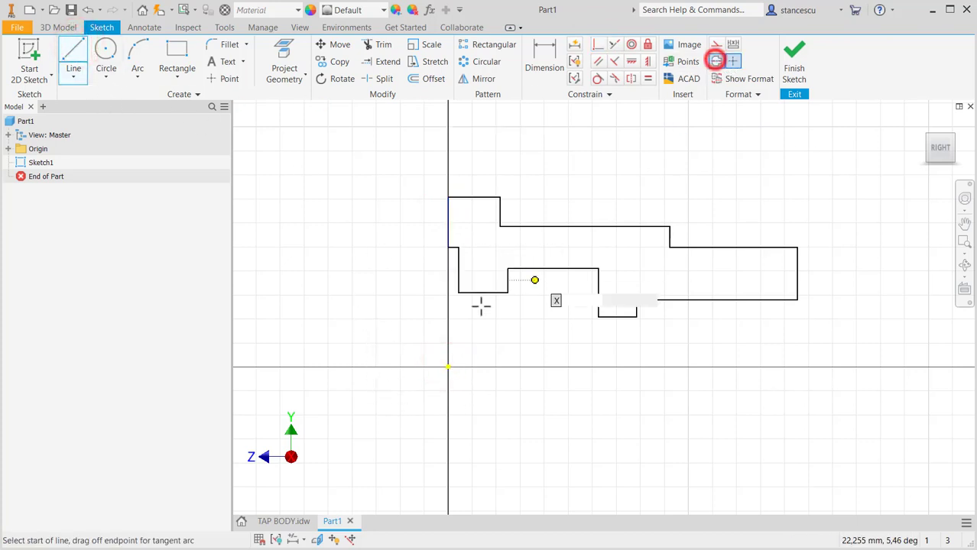
pyautogui.click(448, 368)
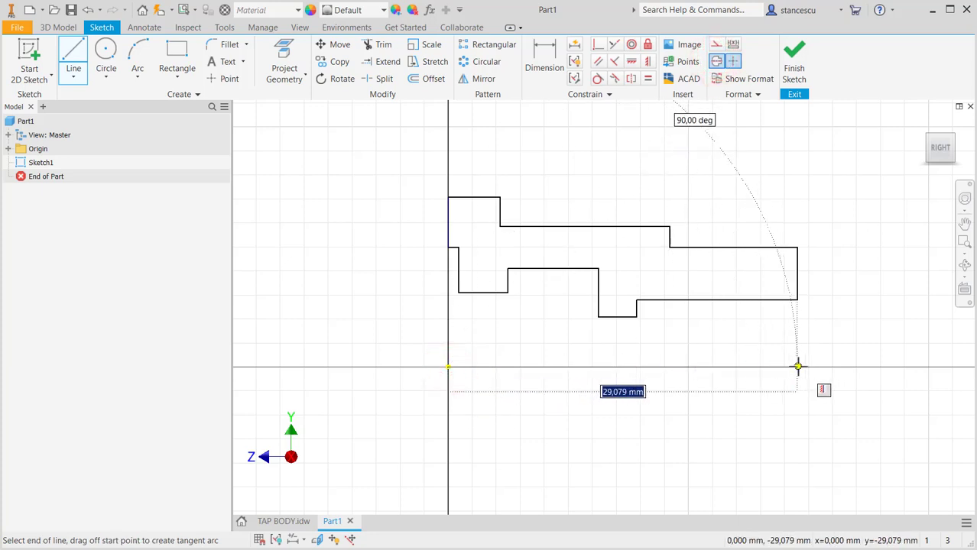
pyautogui.click(798, 367)
pyautogui.press('Escape')
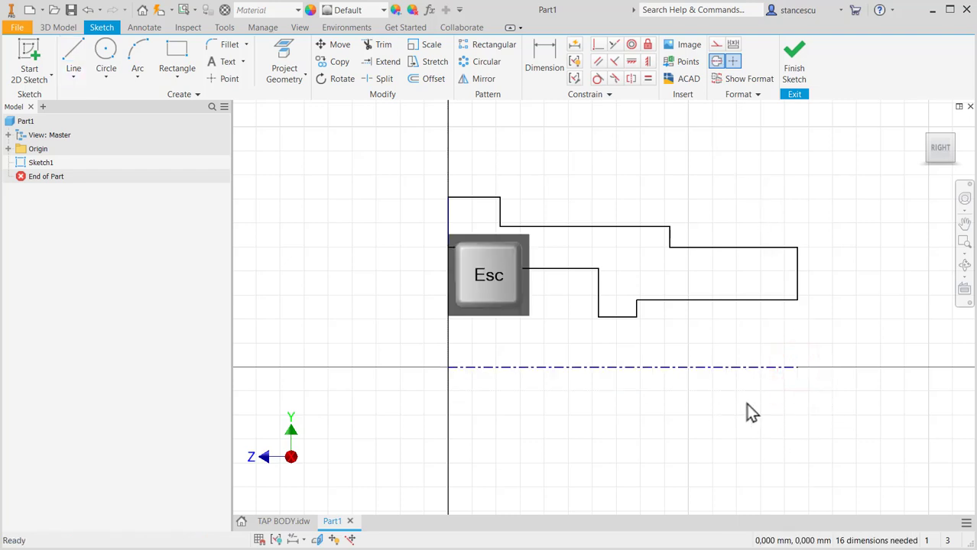
# - Make the profile's far end vertical edge coincident with the free endpoint of the centerline
pyautogui.click(596, 44)
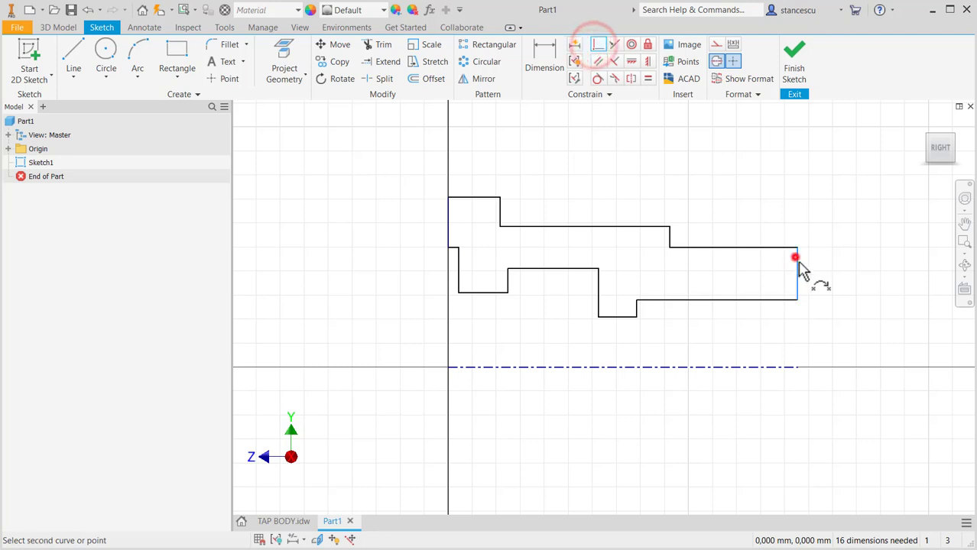
pyautogui.click(797, 258)
pyautogui.click(797, 368)
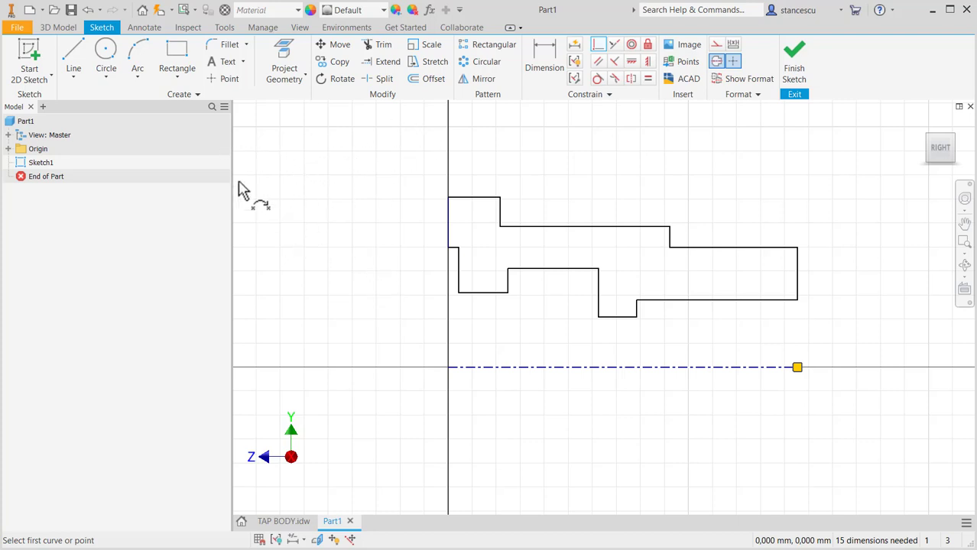
# - Dimension the centerline's length and set it to 76 mm as the overall body length
pyautogui.click(541, 55)
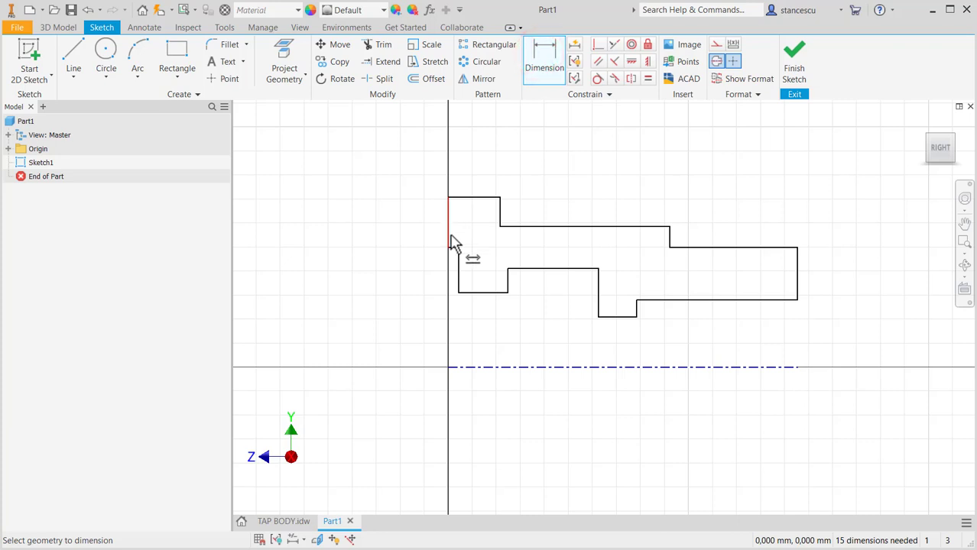
pyautogui.click(589, 368)
pyautogui.click(599, 420)
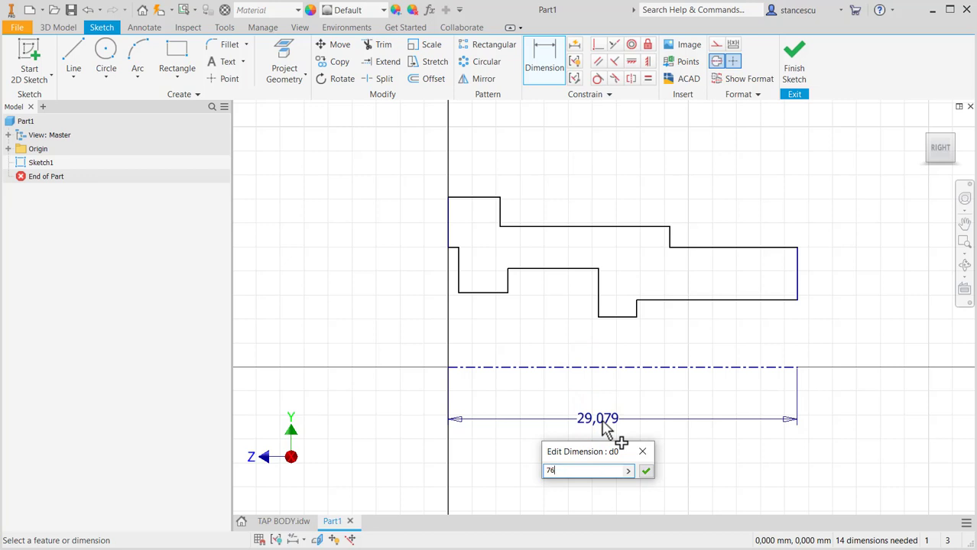
pyautogui.press('Return')
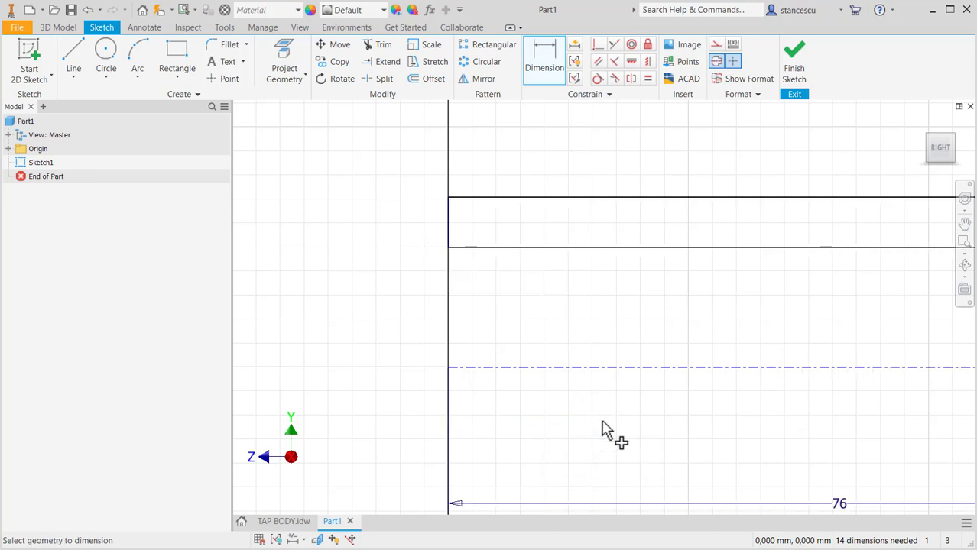
pyautogui.press('Home')
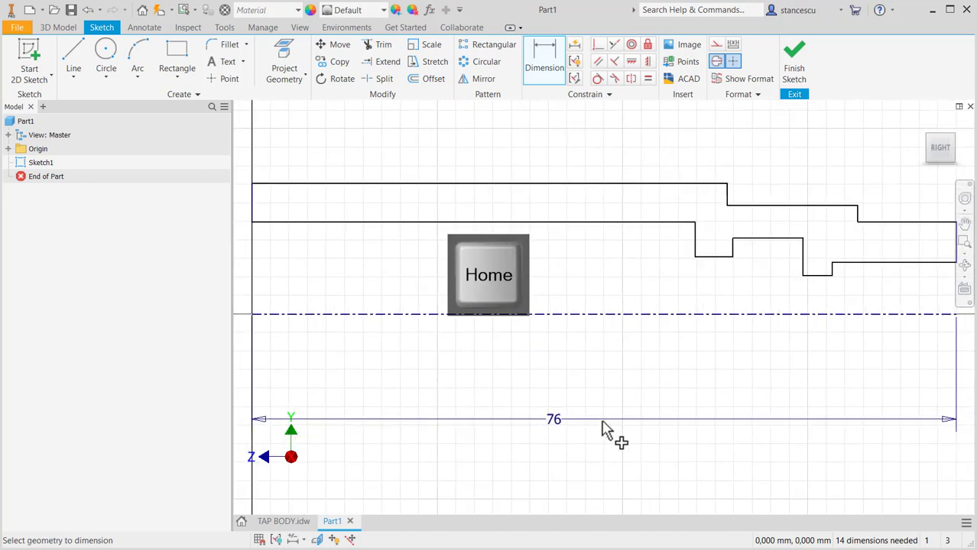
# - Dimension the inner horizontal edge that starts at the Y-axis end face and set its length to 2 mm
pyautogui.scroll(-3, 728, 453)
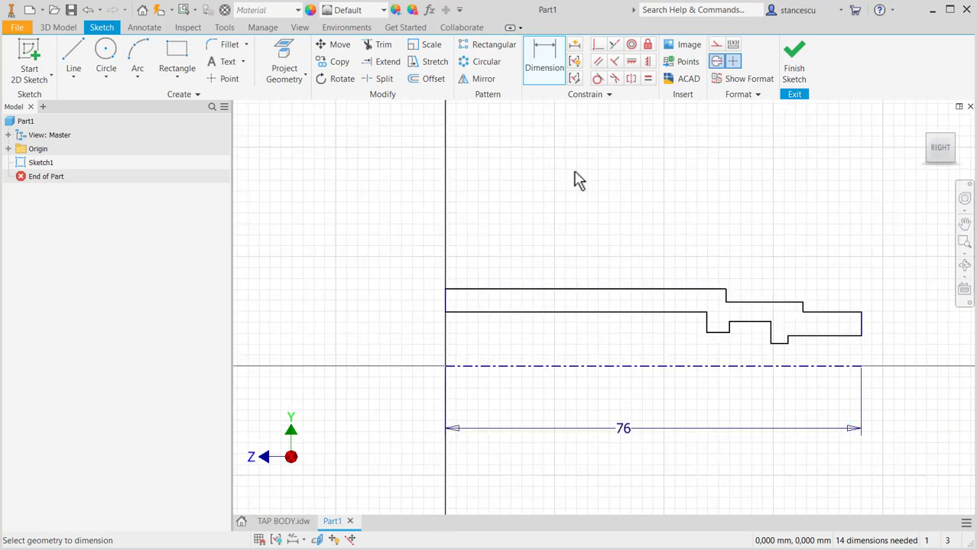
pyautogui.click(582, 312)
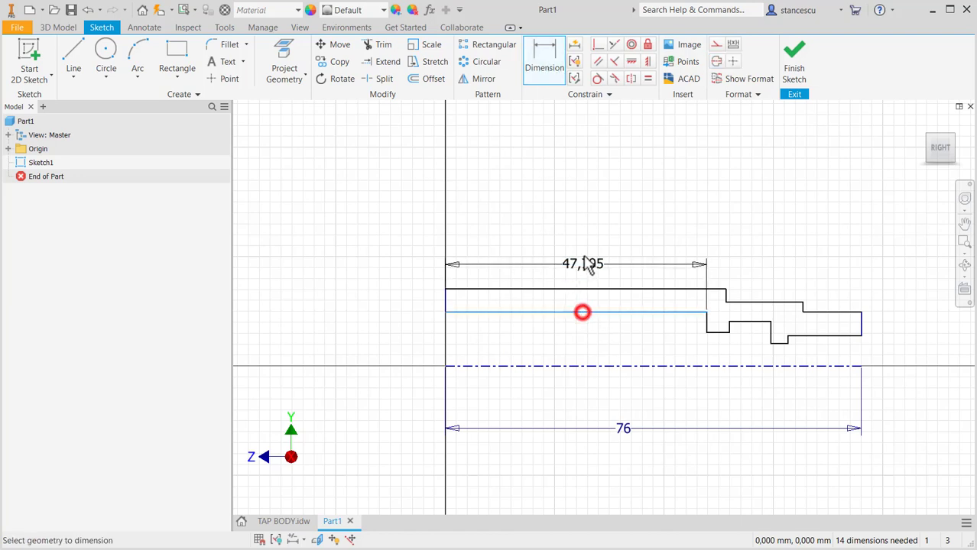
pyautogui.click(583, 237)
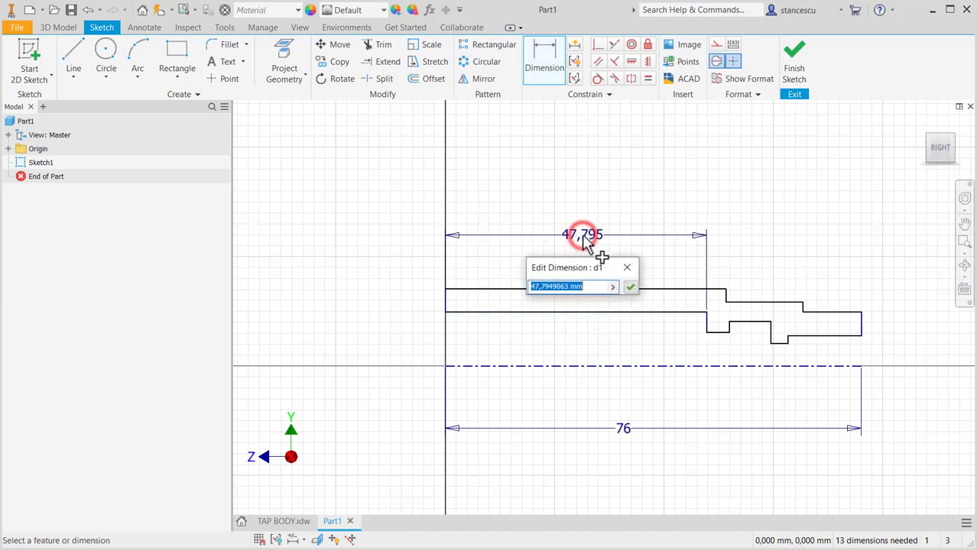
pyautogui.write('8')
pyautogui.press('Return')
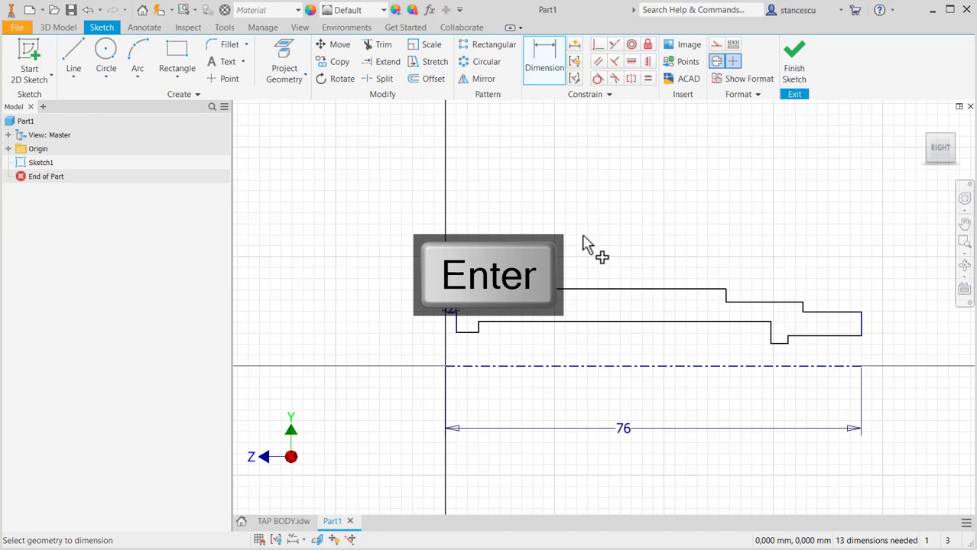
# - Dimension the distance from the Y-axis end face to the second vertical step of the inner contour and set it to 10 mm
pyautogui.scroll(-3, 486, 334)
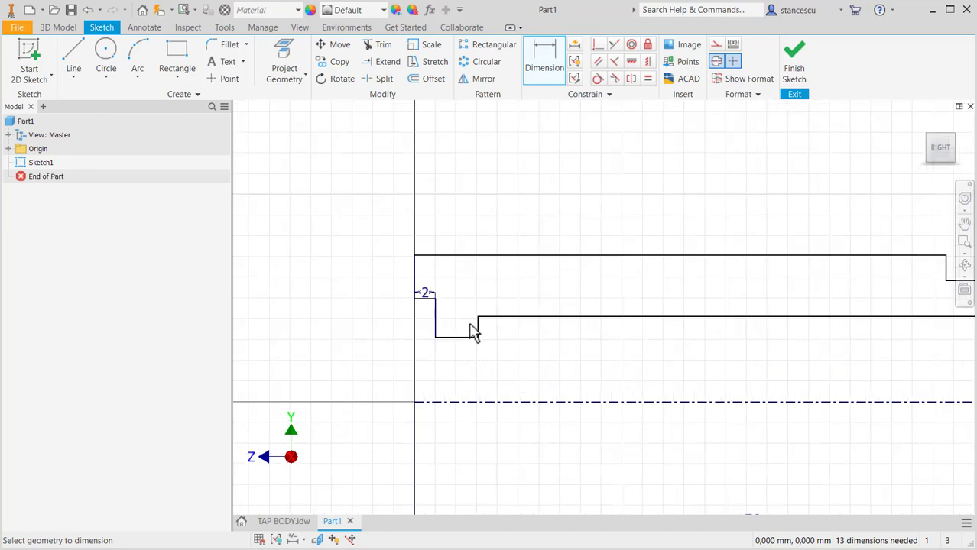
pyautogui.click(477, 327)
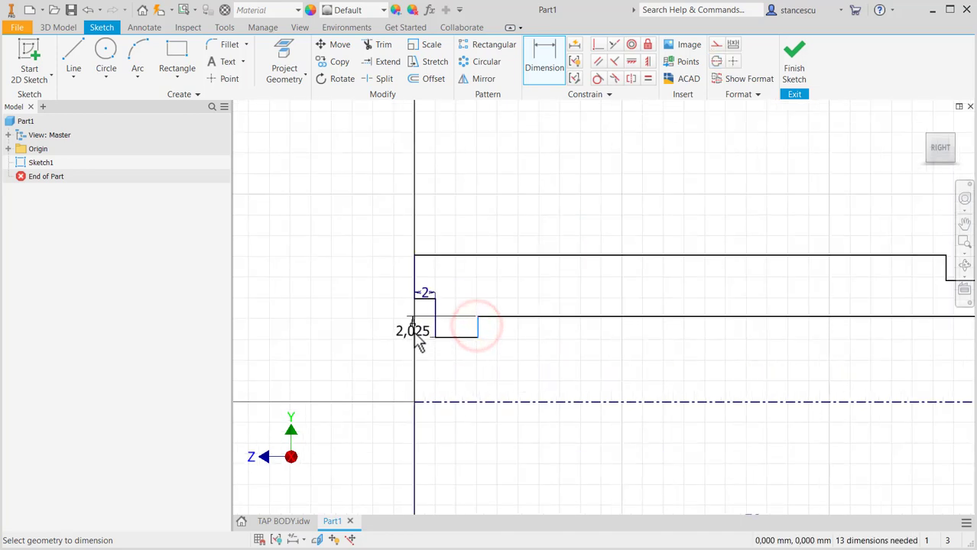
pyautogui.click(413, 283)
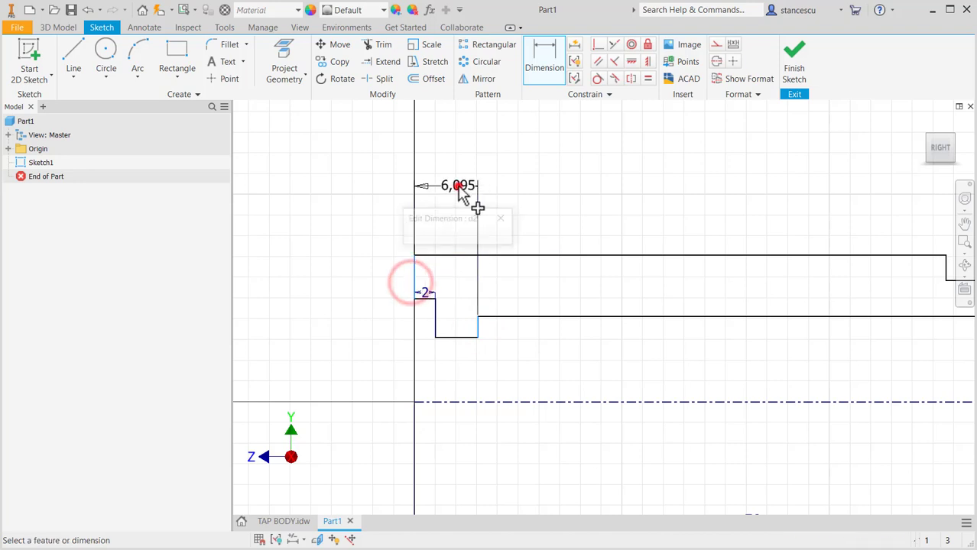
pyautogui.click(461, 190)
pyautogui.write('10')
pyautogui.press('Return')
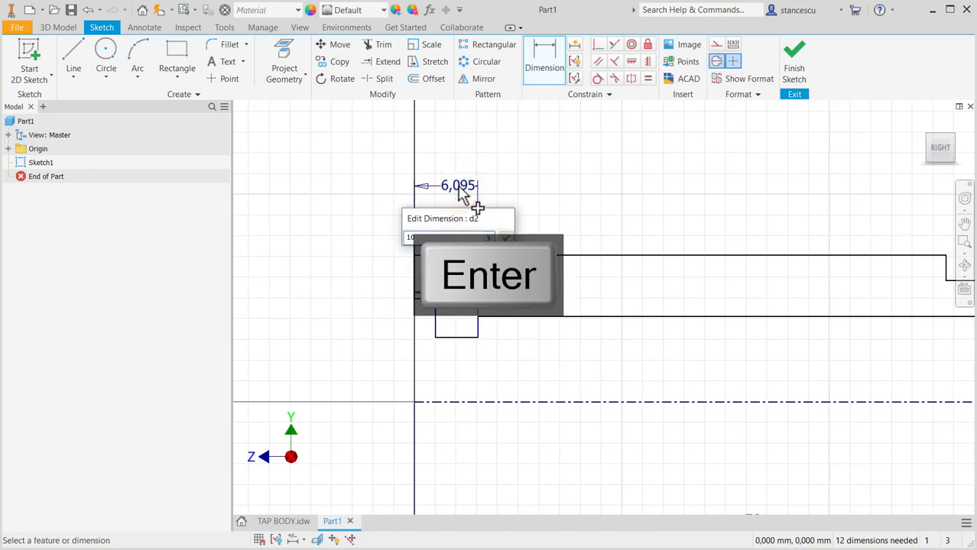
# - Dimension the long middle bore edge at 31 mm and the last inner horizontal edge at the far end at 22 mm
pyautogui.scroll(2, 604, 281)
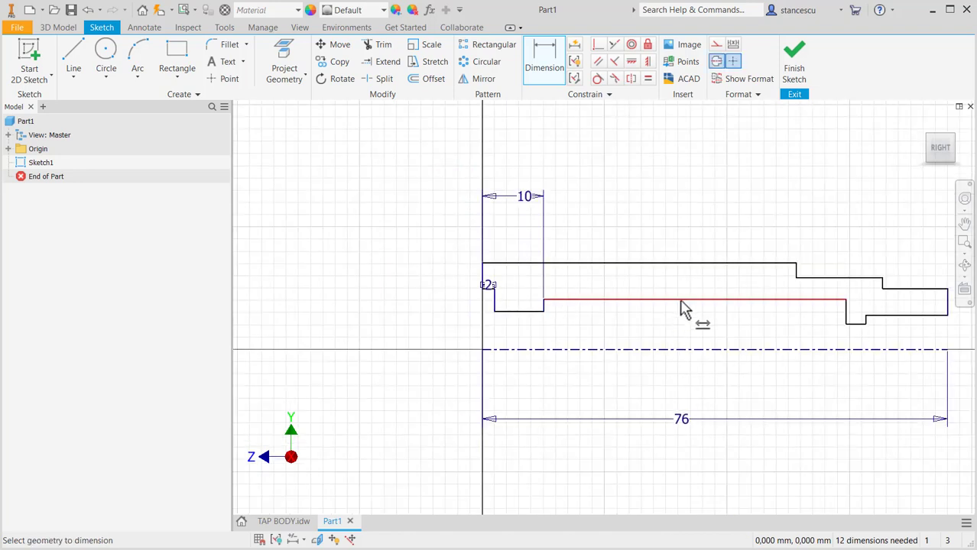
pyautogui.click(679, 298)
pyautogui.click(683, 196)
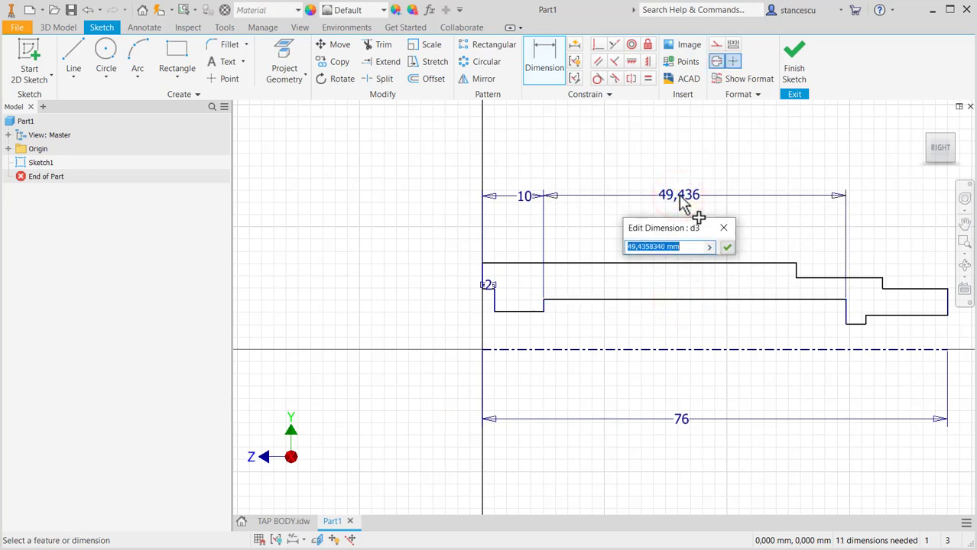
pyautogui.press('Return')
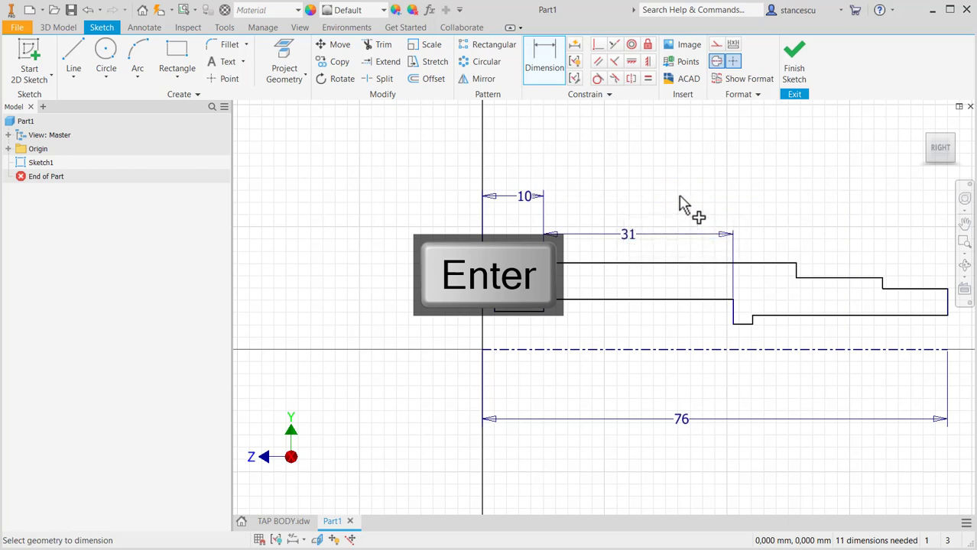
pyautogui.click(847, 317)
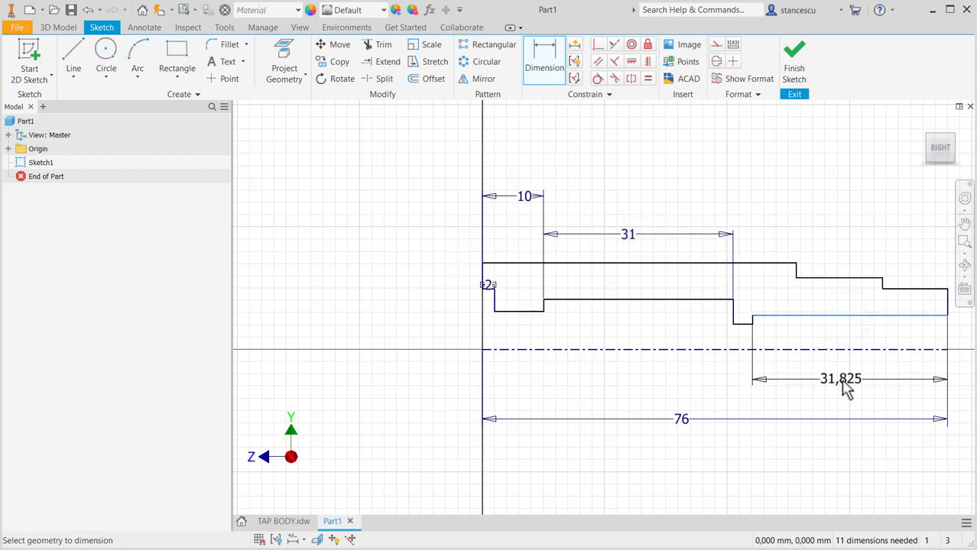
pyautogui.click(847, 392)
pyautogui.write('22')
pyautogui.press('Return')
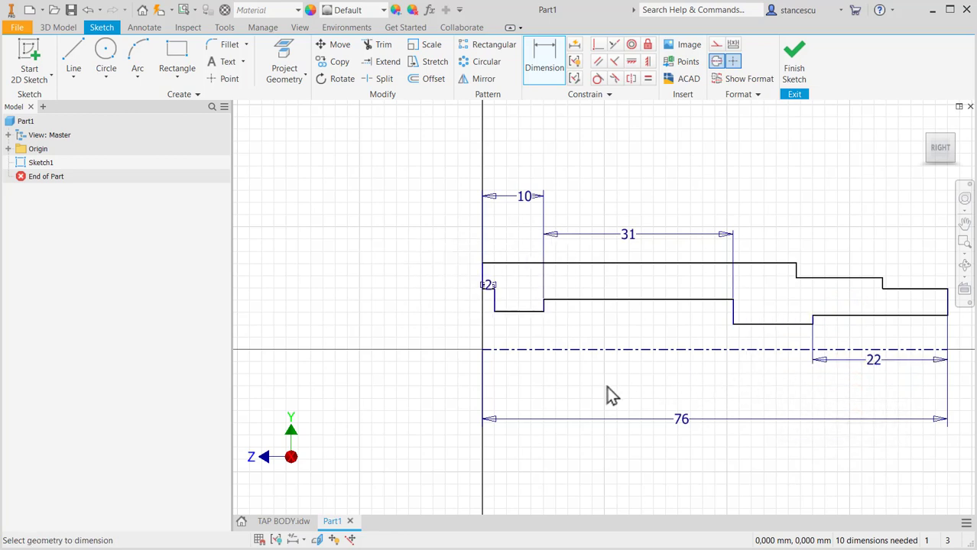
# - Dimension the first outer horizontal edge at 9 mm and the last outer horizontal edge at the far end at 17 mm
pyautogui.click(594, 264)
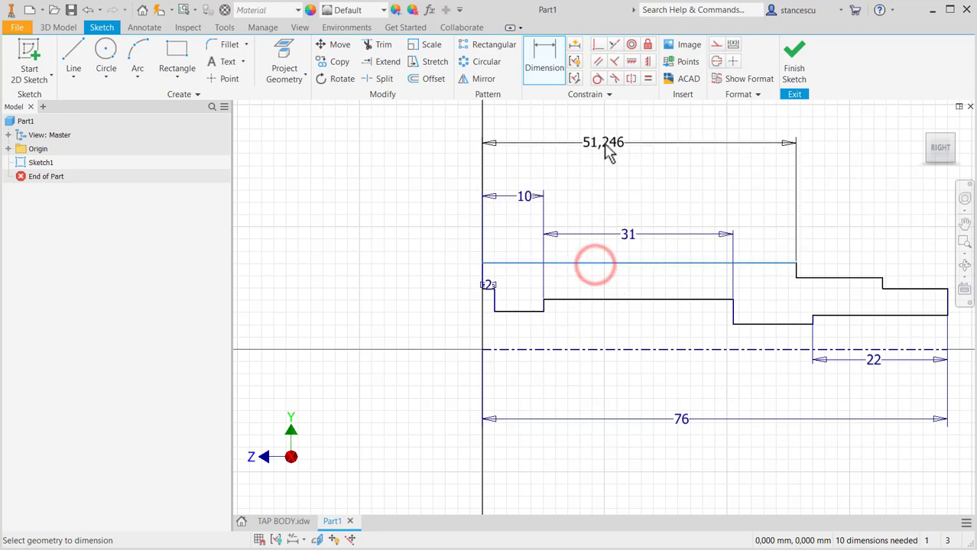
pyautogui.click(604, 144)
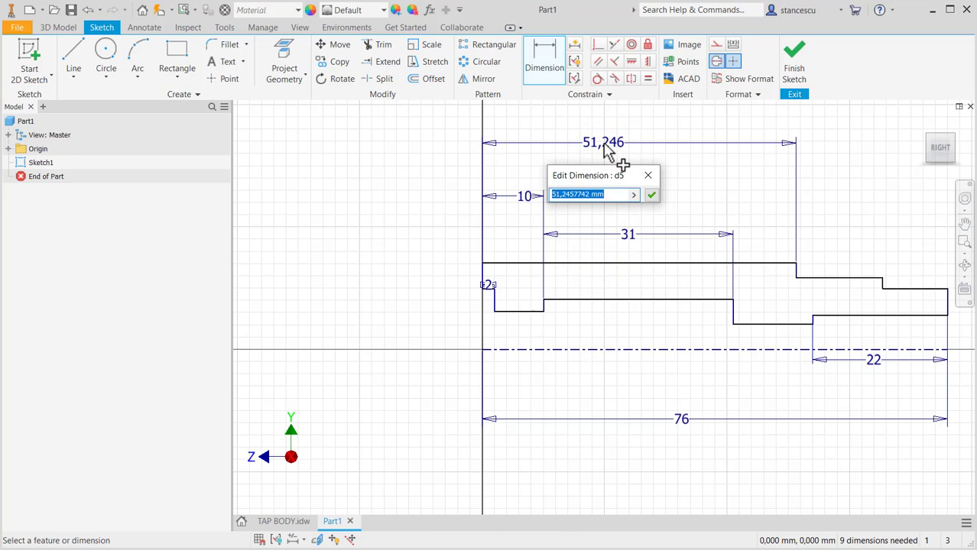
pyautogui.press('Return')
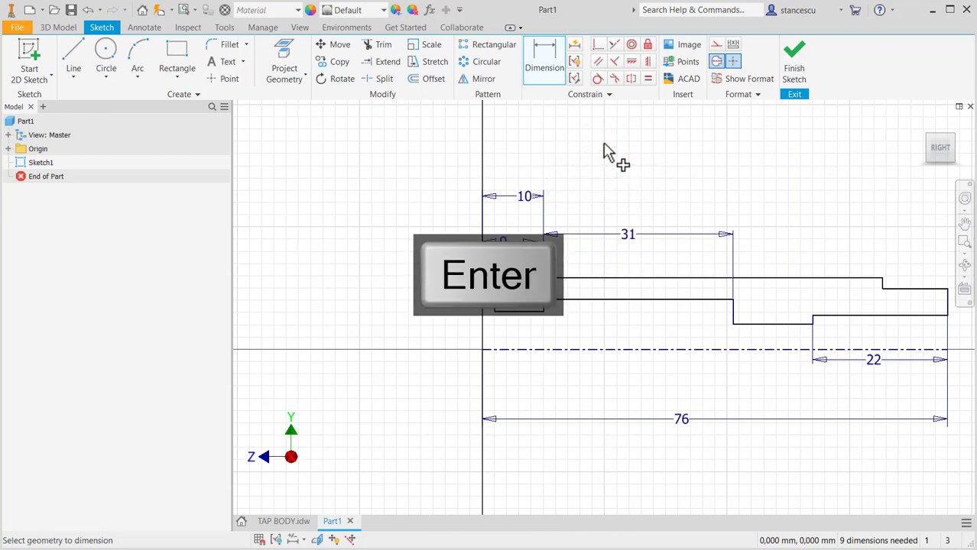
pyautogui.click(903, 293)
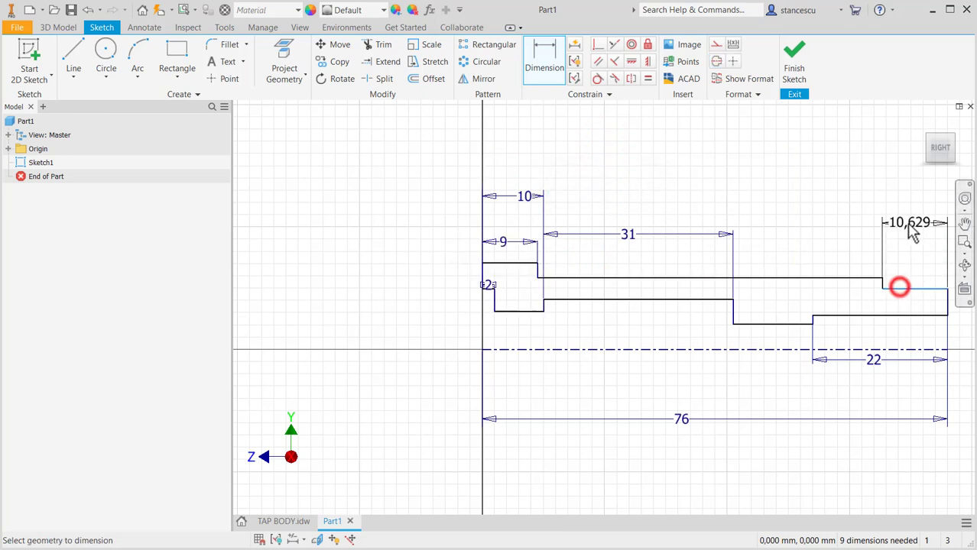
pyautogui.click(908, 228)
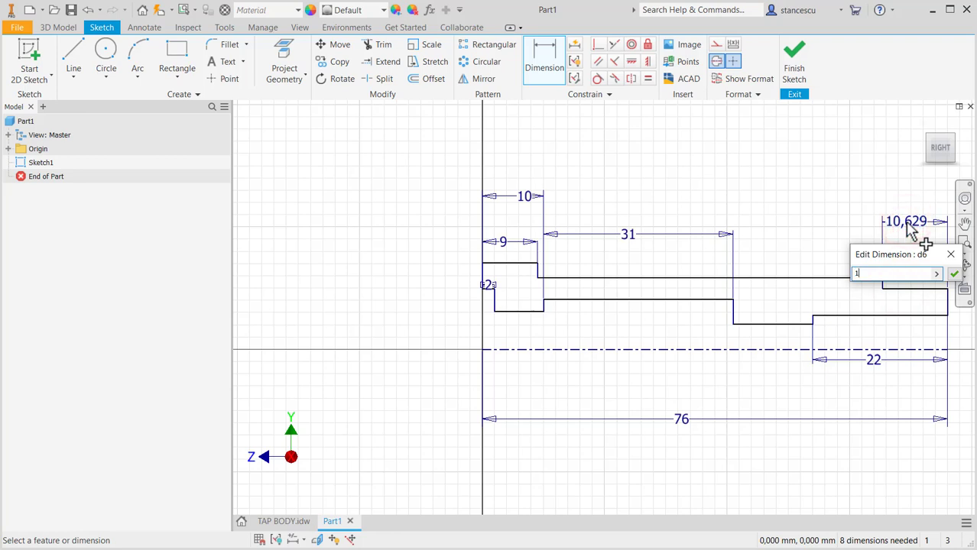
pyautogui.press('Return')
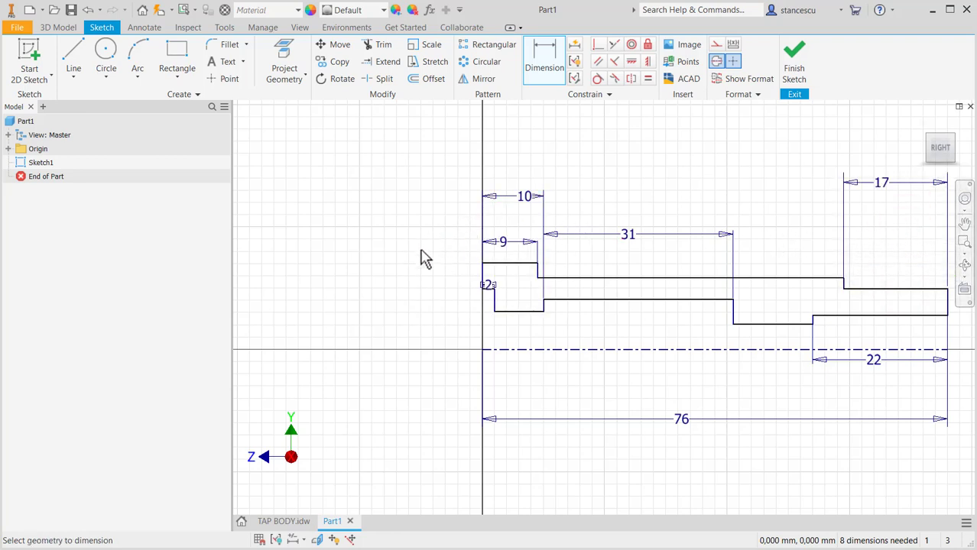
# - Dimension the first outer edge as a diameter about the centerline and set it to 68 mm
pyautogui.click(514, 264)
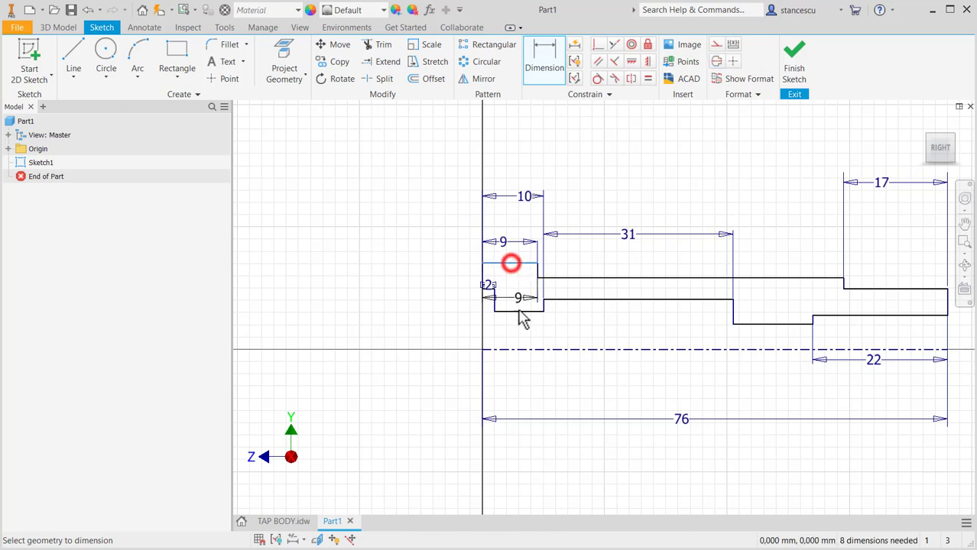
pyautogui.click(518, 349)
pyautogui.click(425, 316)
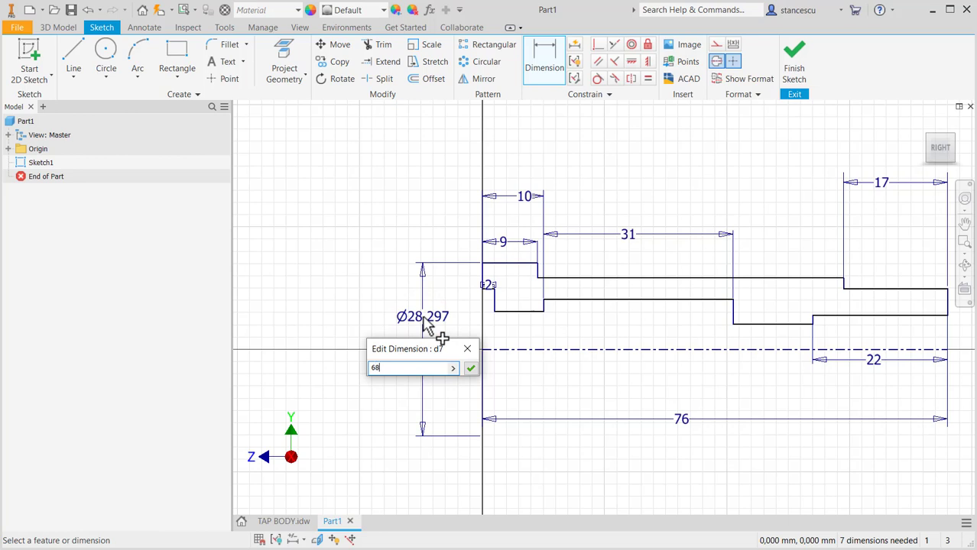
pyautogui.press('Return')
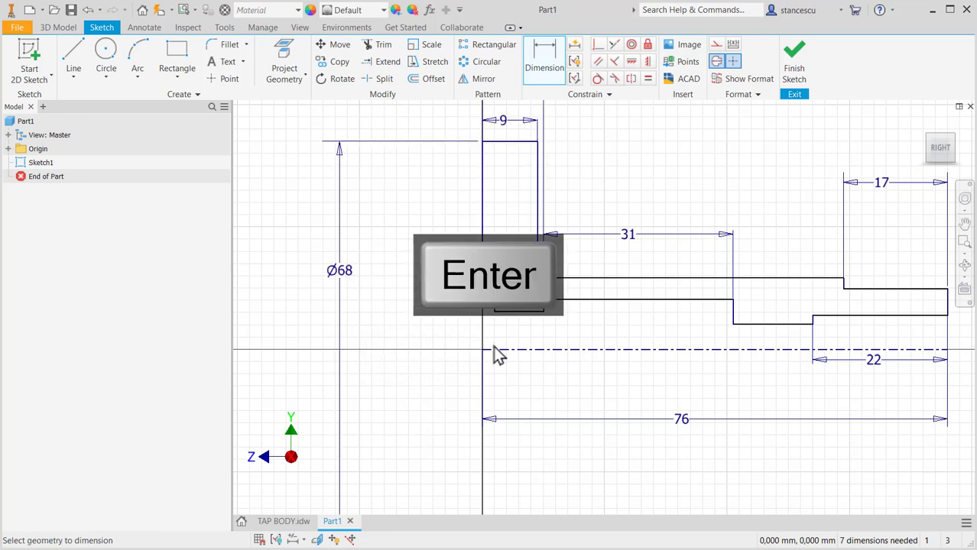
# - Dimension the long middle outer edge as a diameter about the centerline and set it to 50 mm
pyautogui.click(637, 279)
pyautogui.click(644, 350)
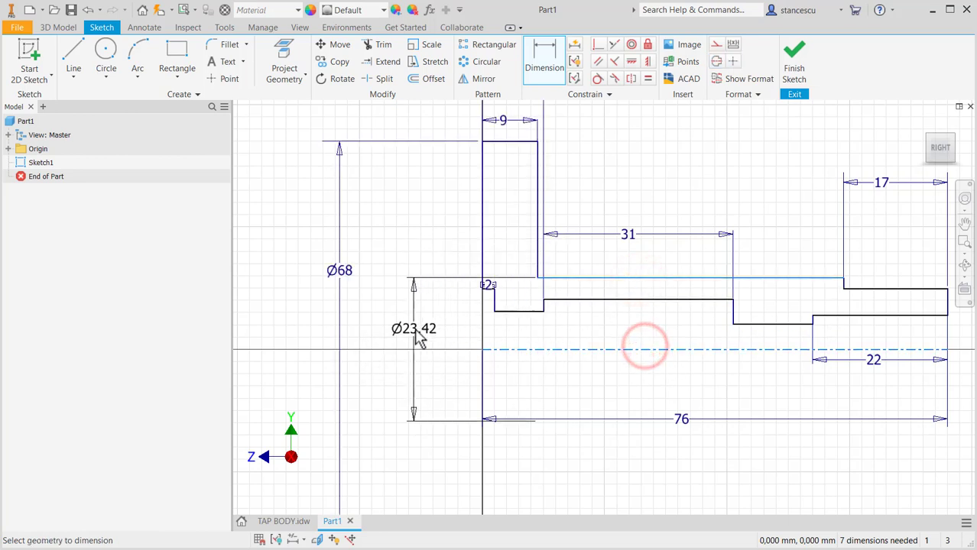
pyautogui.click(419, 339)
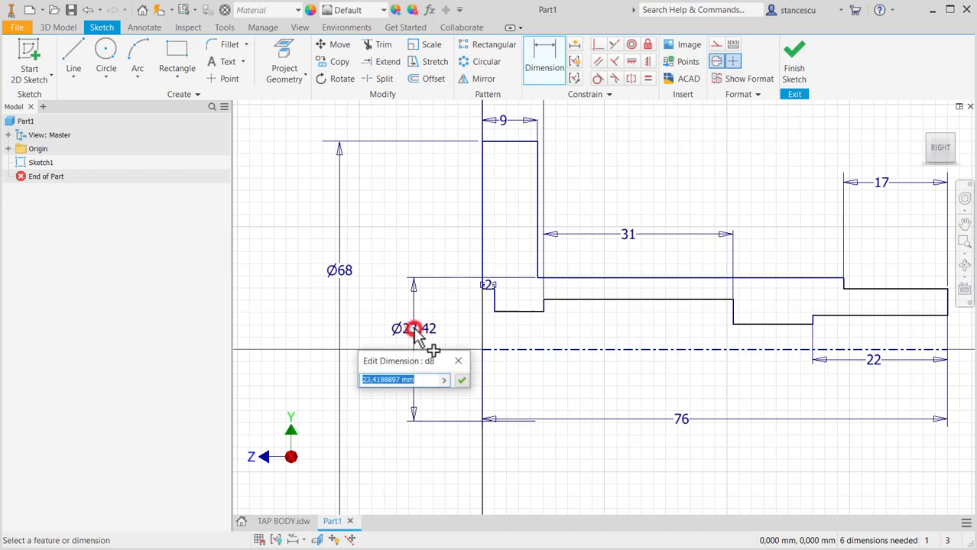
pyautogui.press('Return')
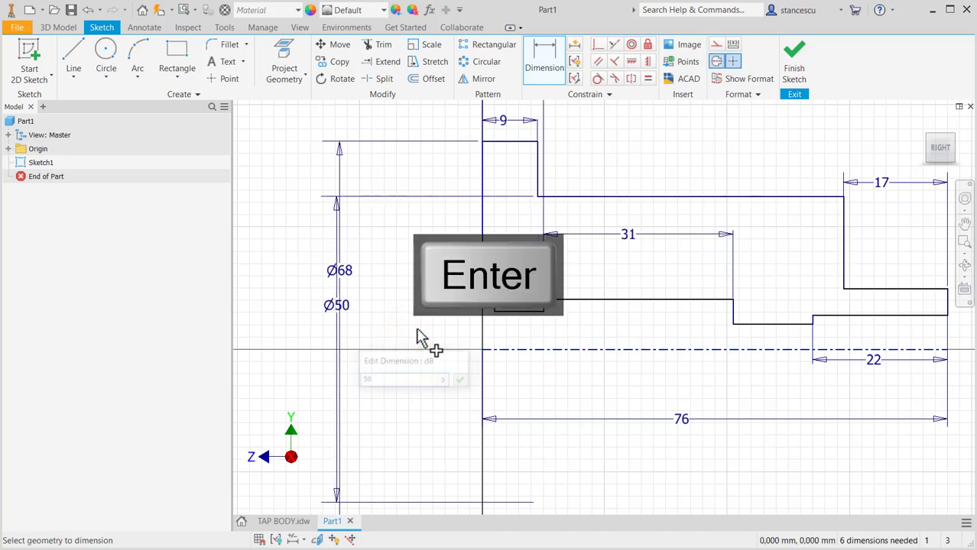
# - Dimension the last outer edge at the far end as a diameter about the centerline and set it to 42 mm
pyautogui.click(881, 290)
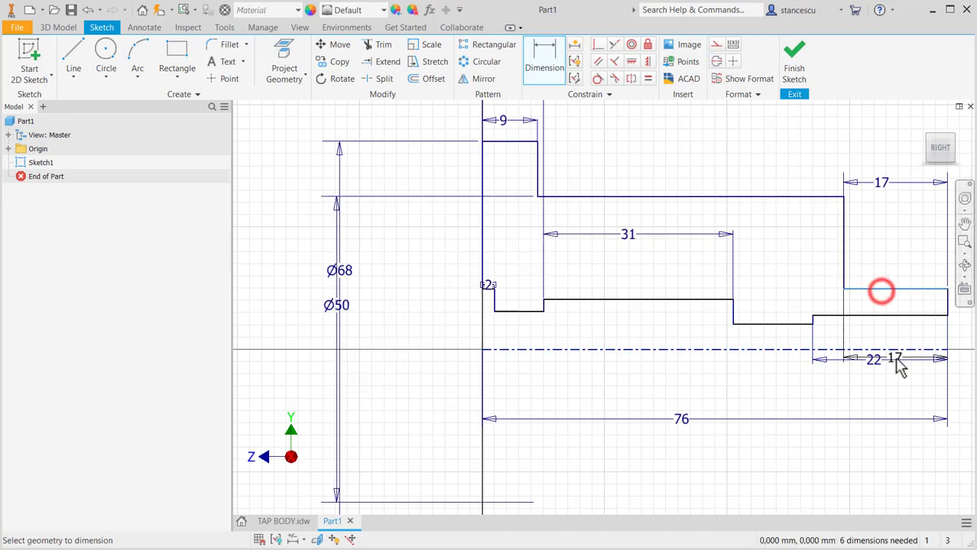
pyautogui.click(892, 349)
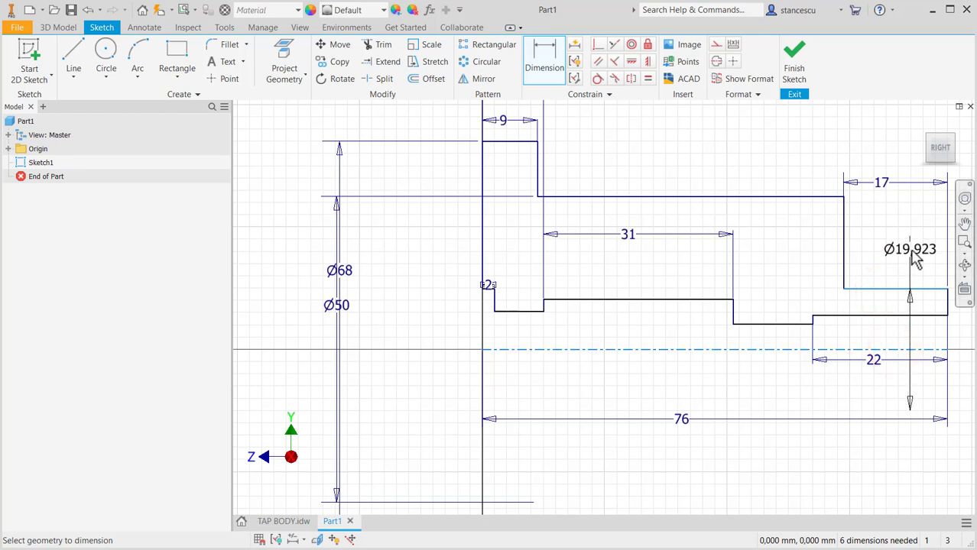
pyautogui.scroll(-3, 915, 260)
pyautogui.moveTo(914, 258)
pyautogui.mouseDown(button='middle')
pyautogui.moveTo(807, 266)
pyautogui.moveTo(778, 312)
pyautogui.mouseUp(button='middle')
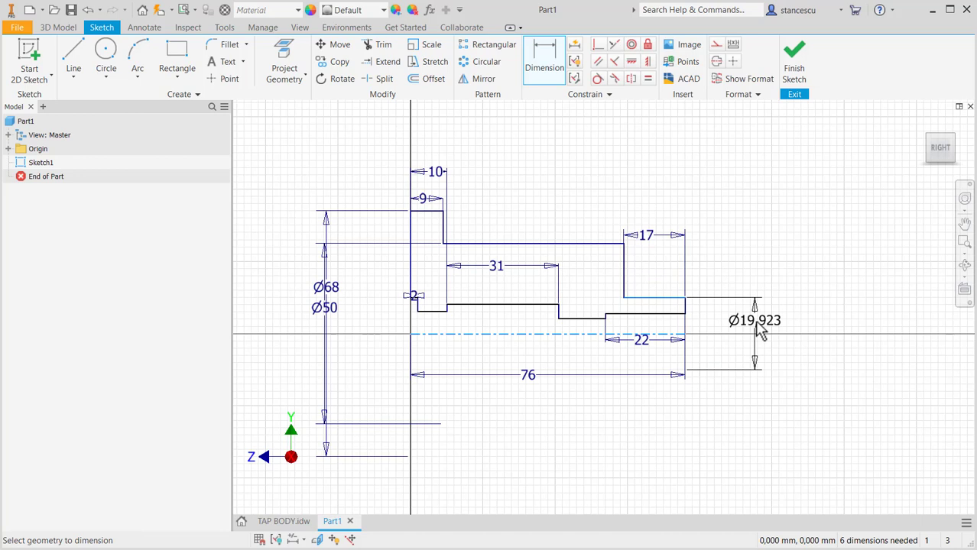
pyautogui.click(756, 323)
pyautogui.write('42')
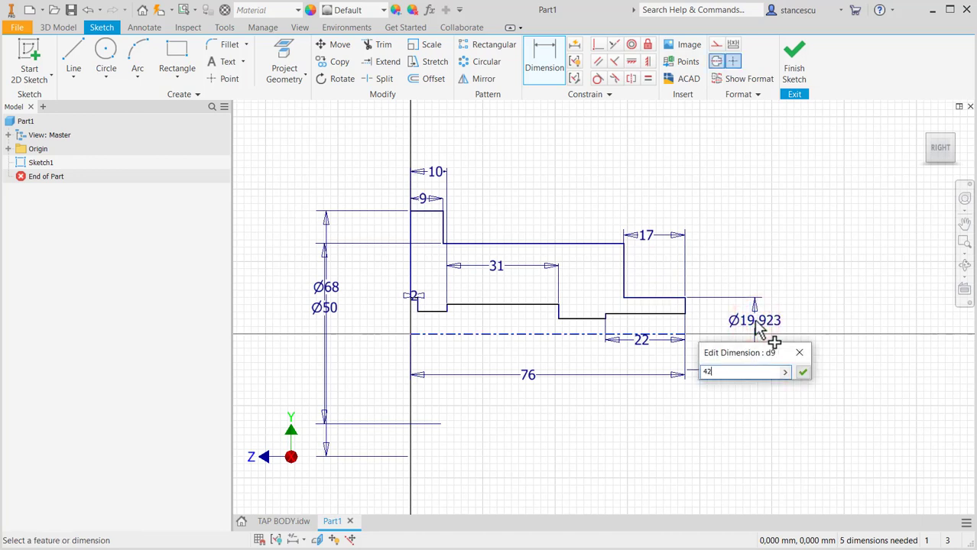
pyautogui.press('Return')
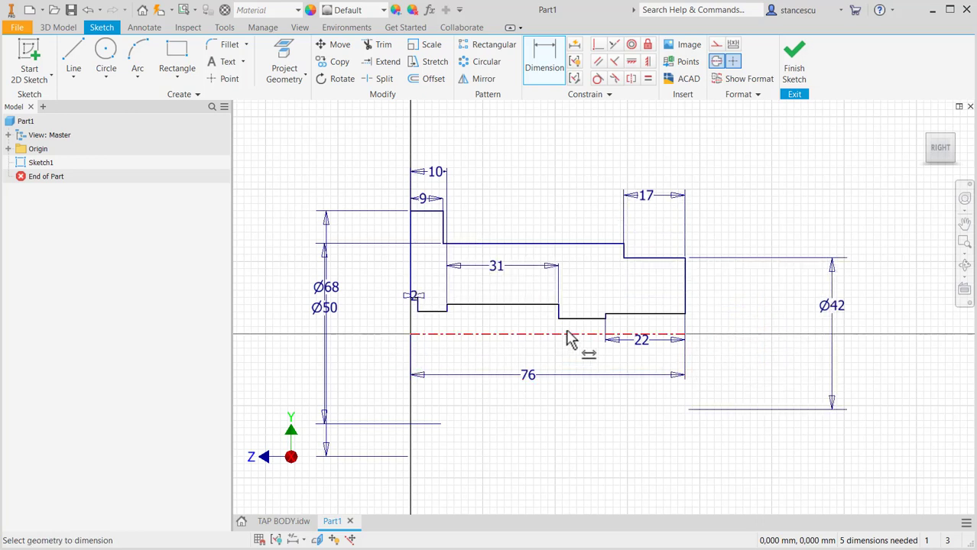
# - Dimension the short 2 mm inner edge at the flange face as a diameter about the centerline and set it to 41 mm
pyautogui.scroll(-2, 418, 306)
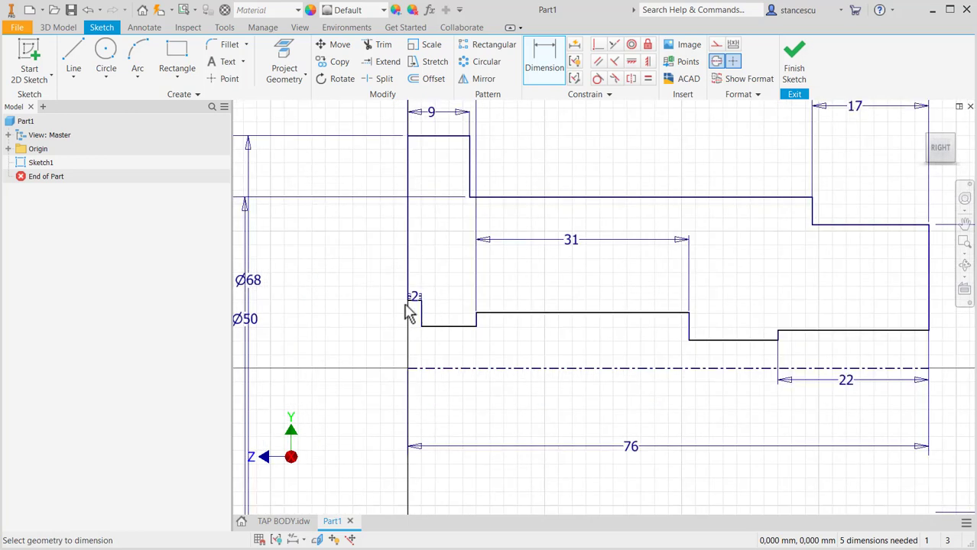
pyautogui.click(413, 300)
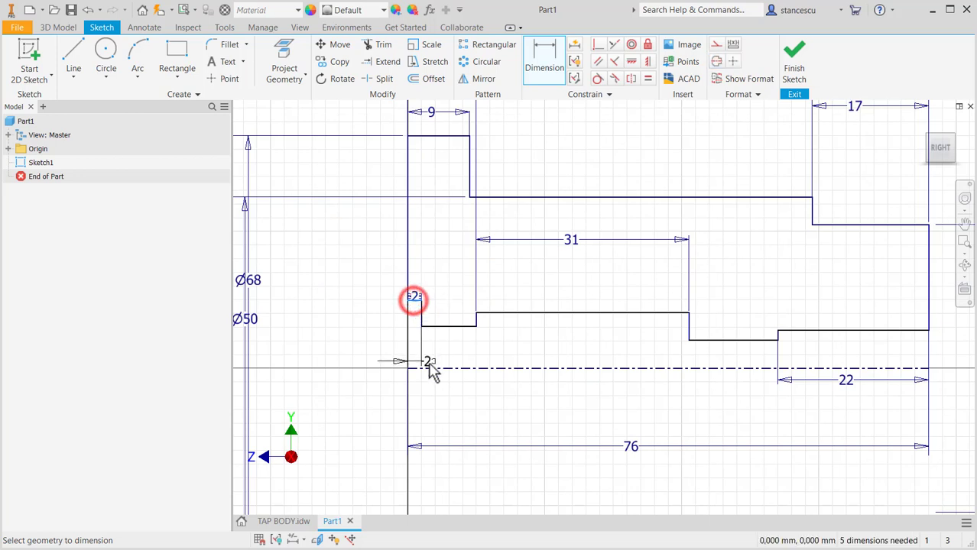
pyautogui.click(427, 369)
pyautogui.click(364, 344)
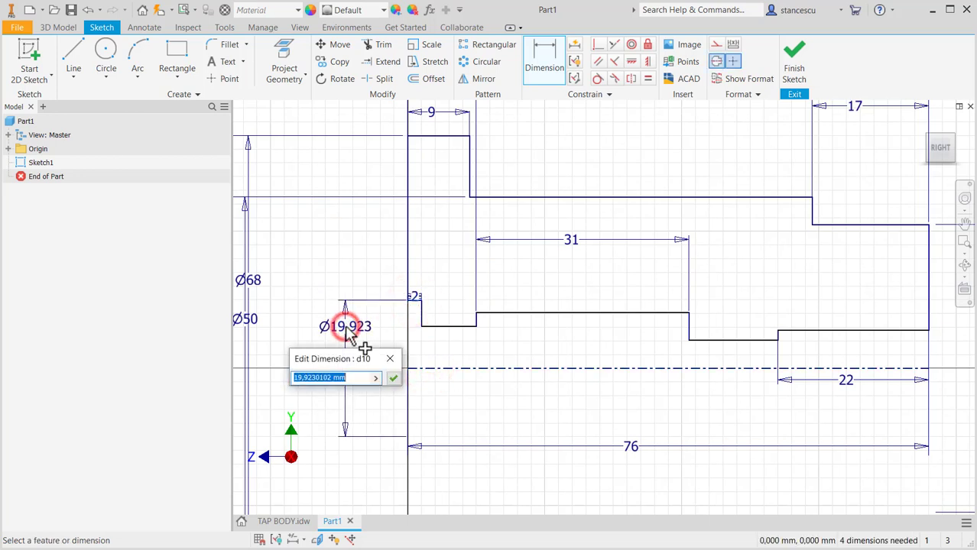
pyautogui.write('41')
pyautogui.press('Return')
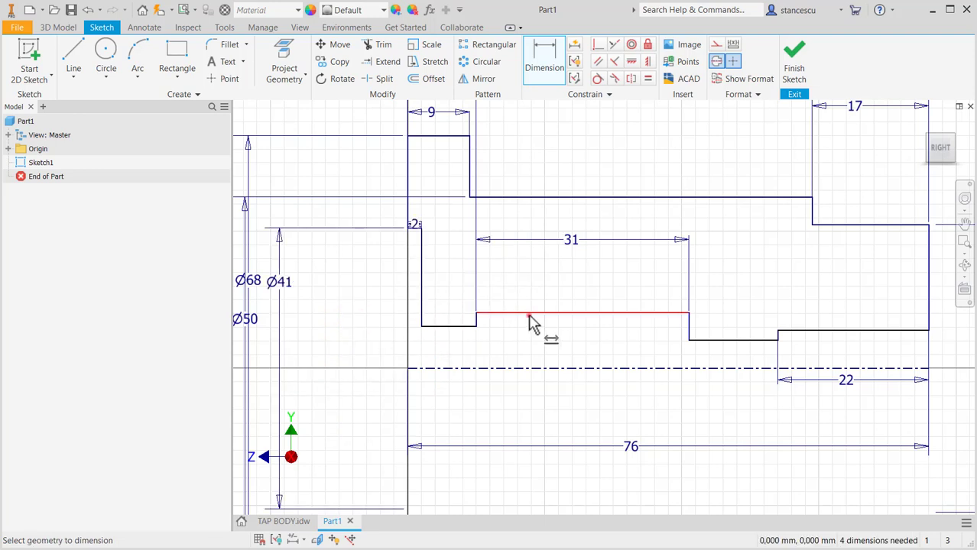
# - Dimension the long 31 mm bore edge as a diameter about the centerline and set it to 37 mm
pyautogui.click(528, 314)
pyautogui.click(529, 370)
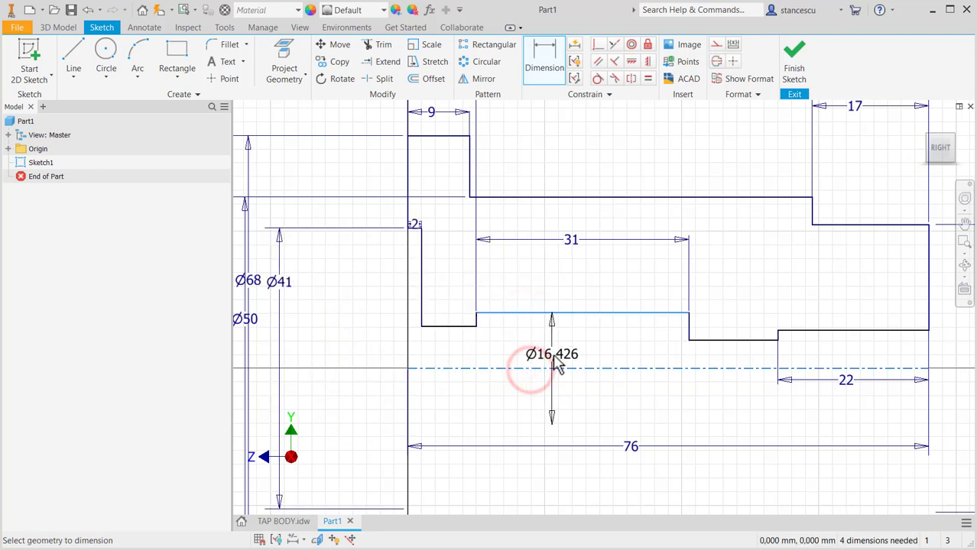
pyautogui.click(553, 356)
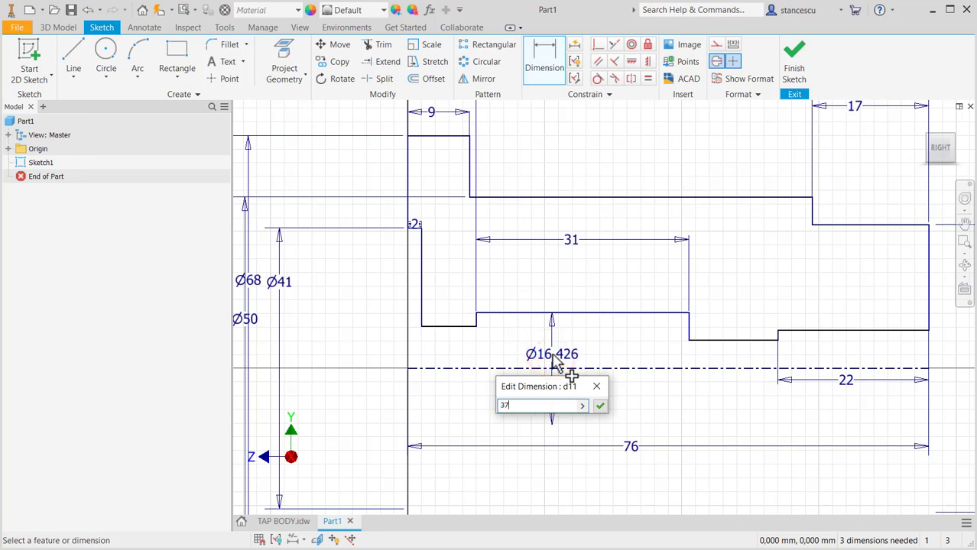
pyautogui.write('37')
pyautogui.press('Return')
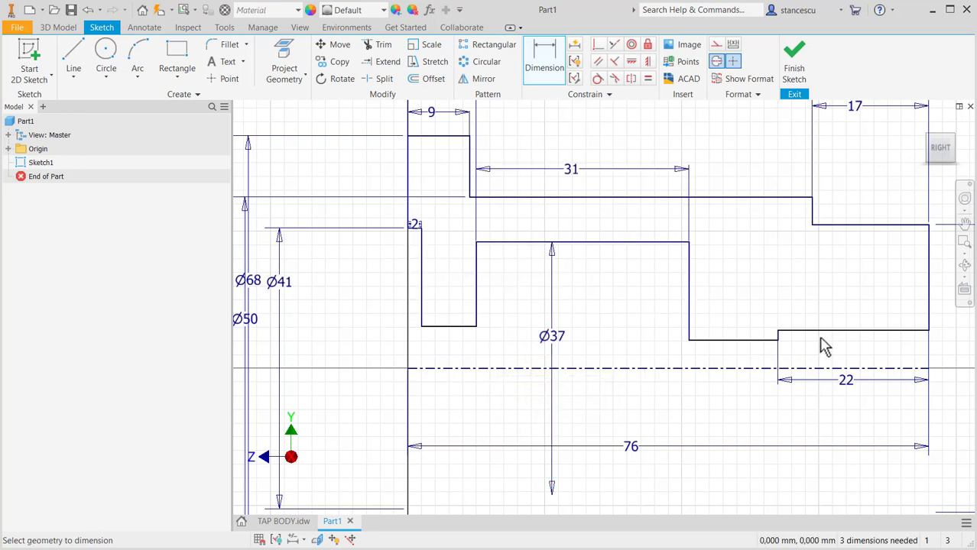
# - Dimension the last inner edge at the far end as a diameter about the centerline and set it to 30 mm
pyautogui.click(821, 333)
pyautogui.click(820, 369)
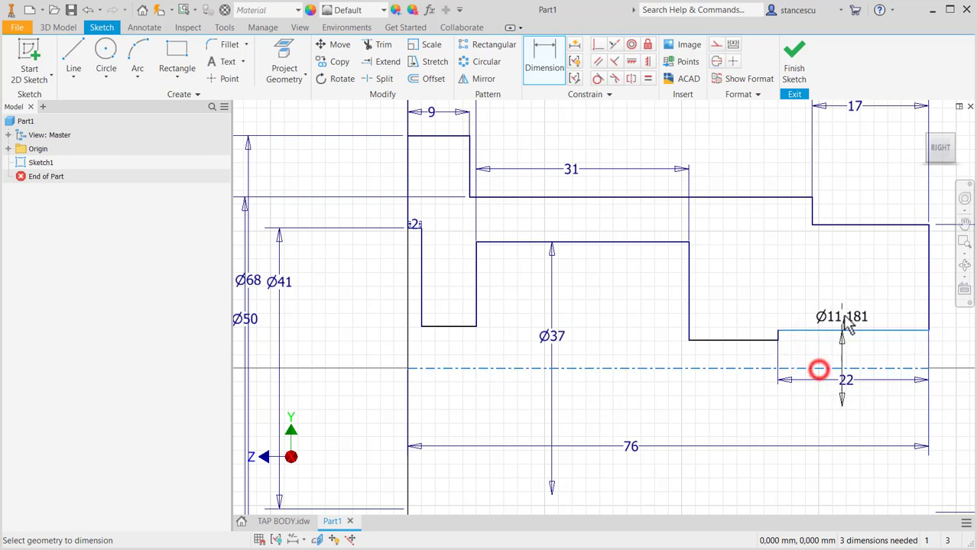
pyautogui.click(817, 364)
pyautogui.write('3')
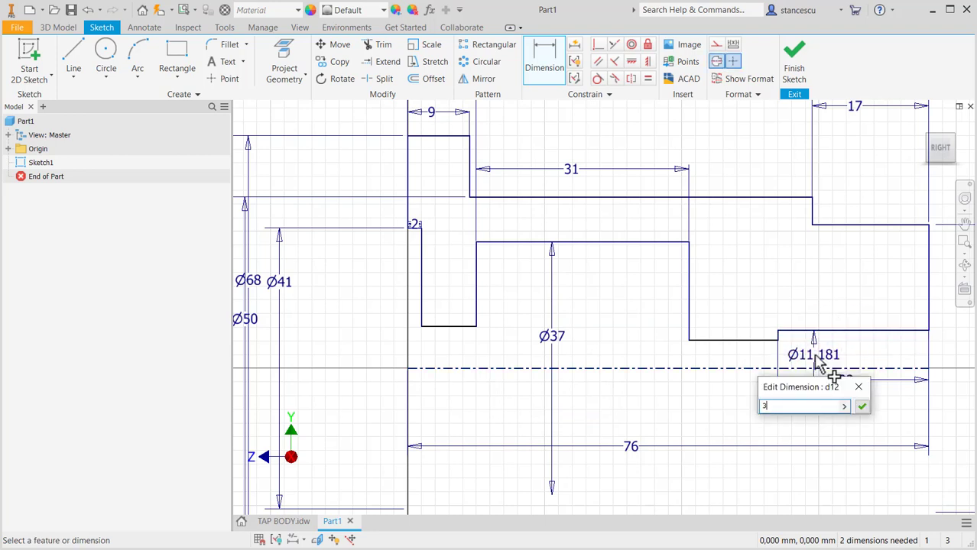
pyautogui.write('0')
pyautogui.press('Return')
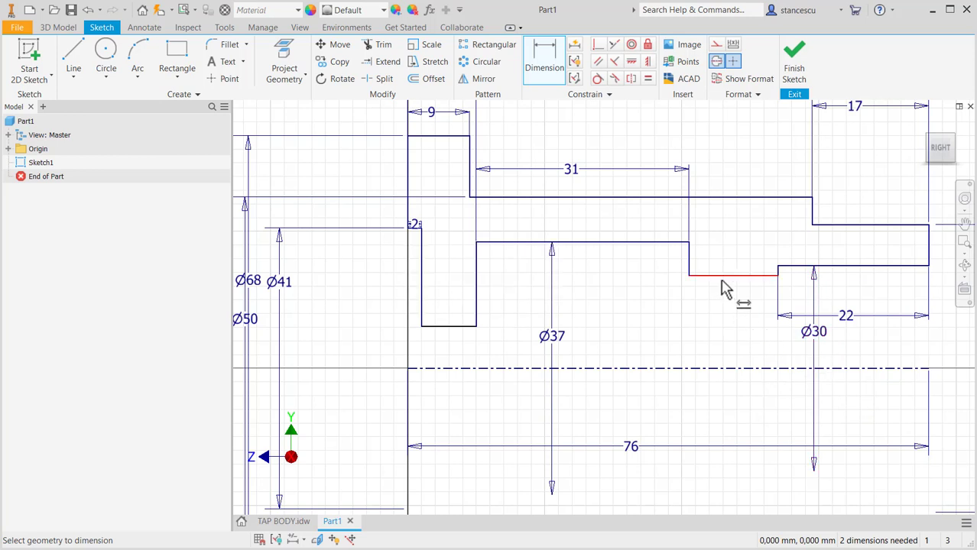
# - Dimension the inner edge between the long bore and the far-end bore as a diameter and set it to 25 mm
pyautogui.click(720, 278)
pyautogui.click(738, 367)
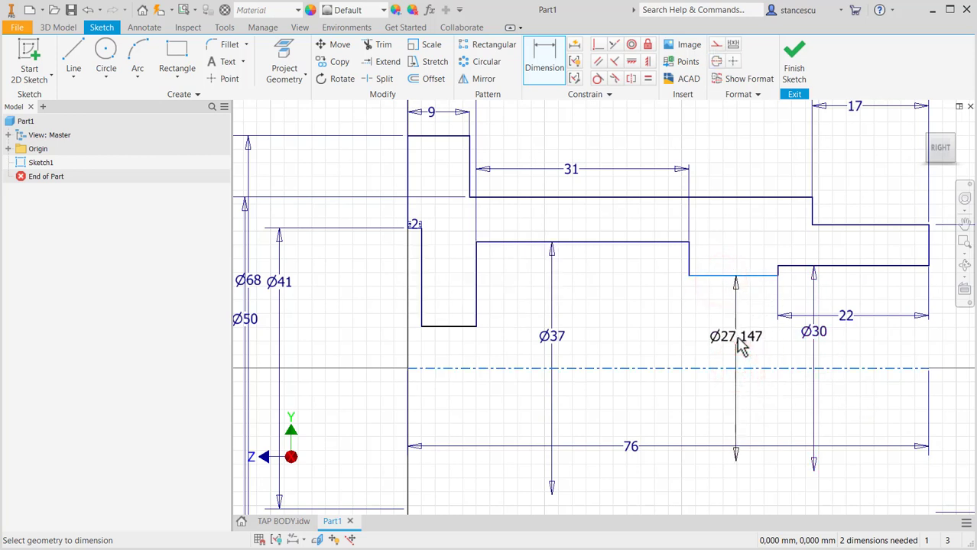
pyautogui.click(738, 346)
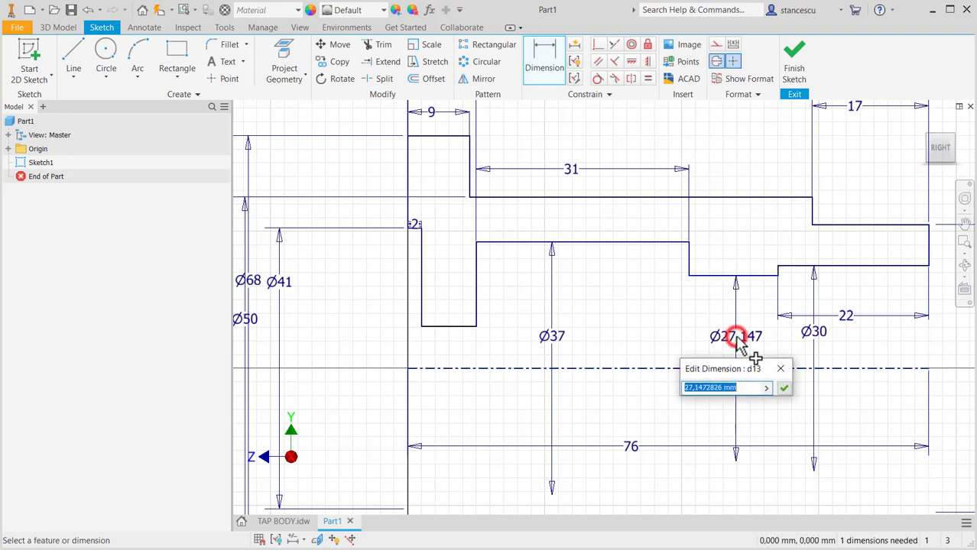
pyautogui.write('25')
pyautogui.press('Return')
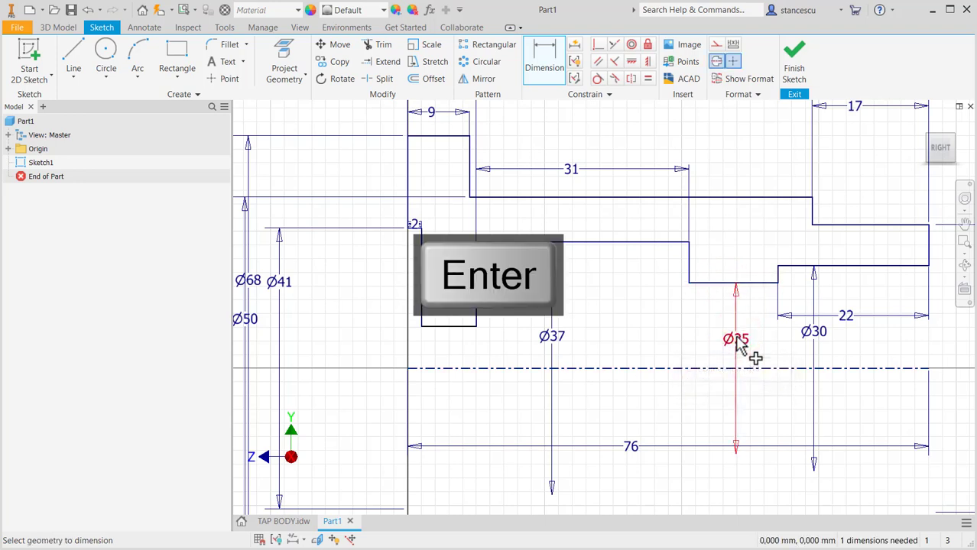
# - Dimension the second inner edge, just before the long bore, as a diameter about the centerline and set it to 30 mm
pyautogui.click(449, 326)
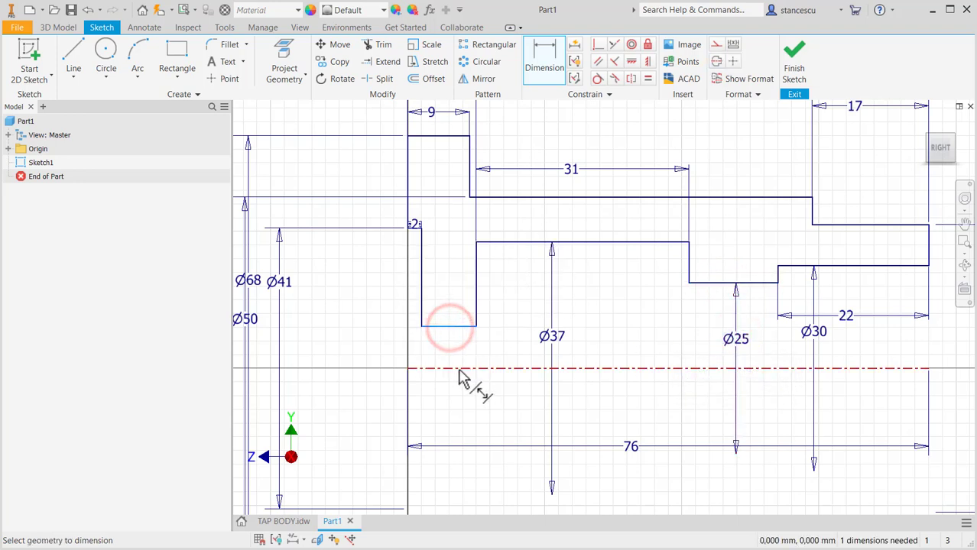
pyautogui.click(458, 369)
pyautogui.click(452, 362)
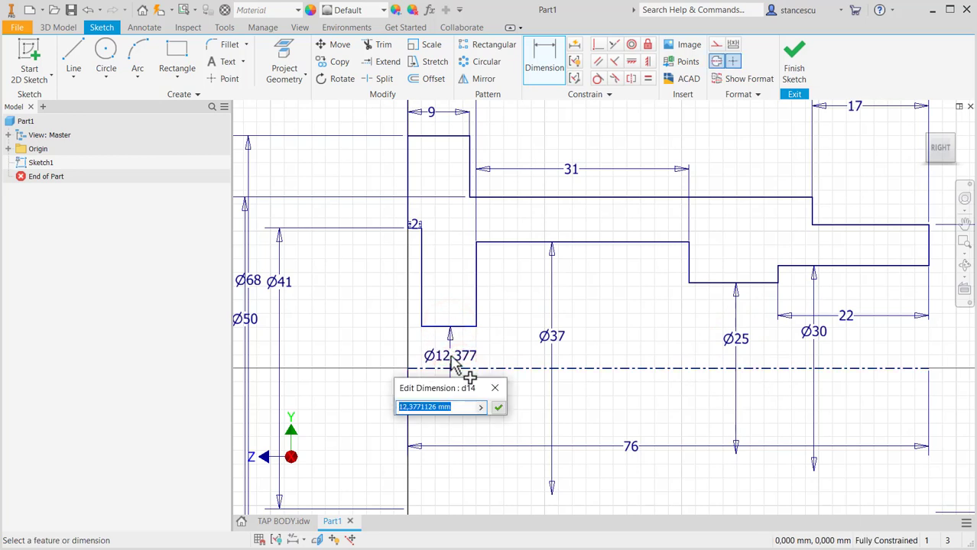
pyautogui.press('Return')
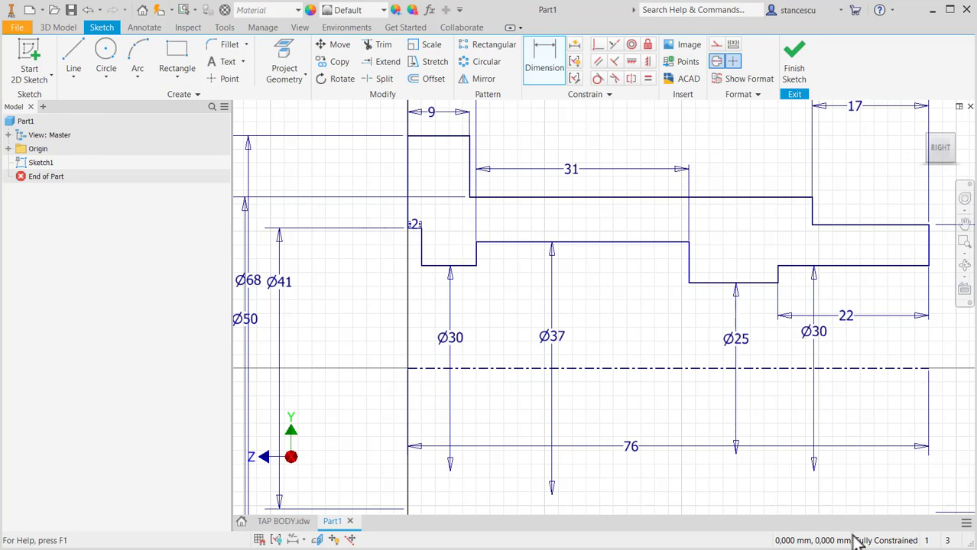
# - Finish the profile sketch and revolve it a full 360 degrees about the centerline into a solid
pyautogui.click(794, 59)
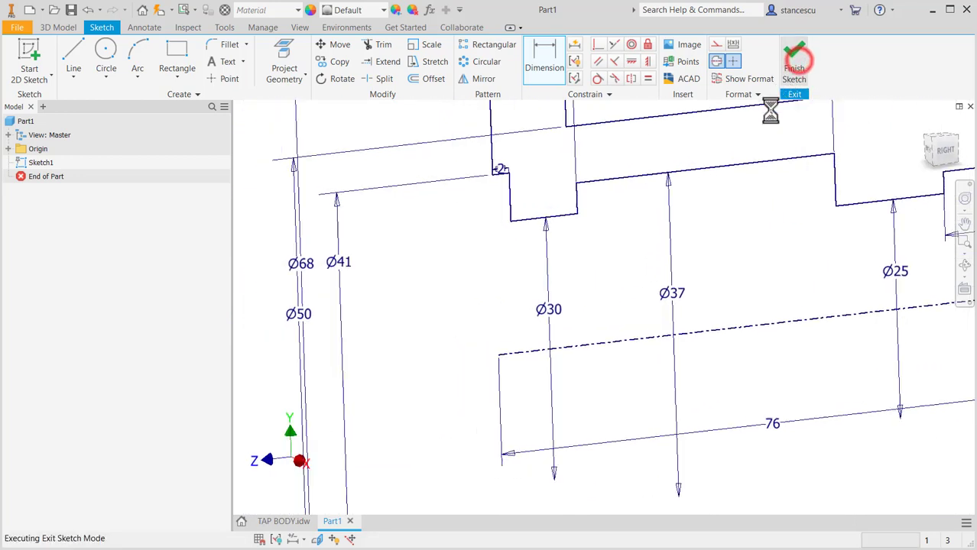
pyautogui.press('F6')
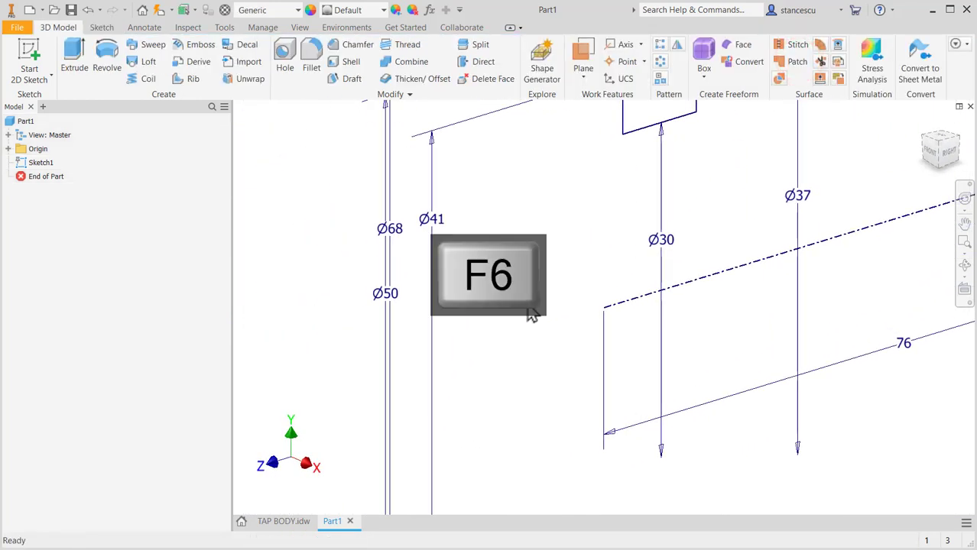
pyautogui.click(105, 60)
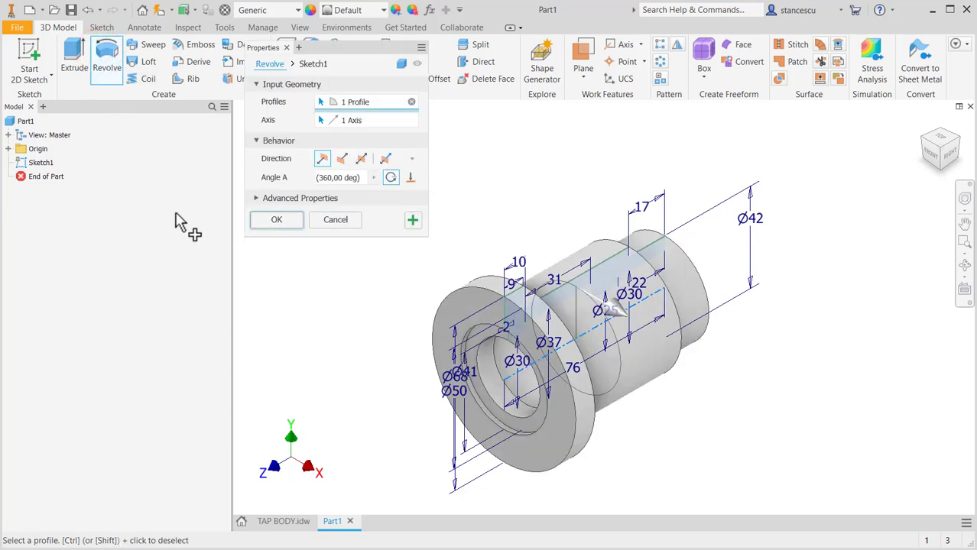
pyautogui.click(276, 220)
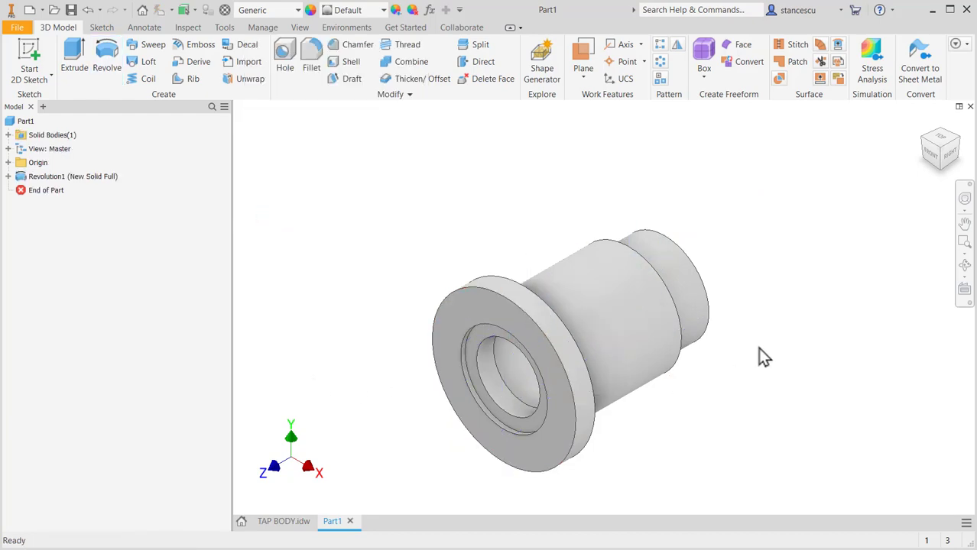
# - On the flange's front face, sketch a four-sided circumscribed polygon from the centre to the outer circle and constrain its upper edge horizontal
pyautogui.click(486, 311)
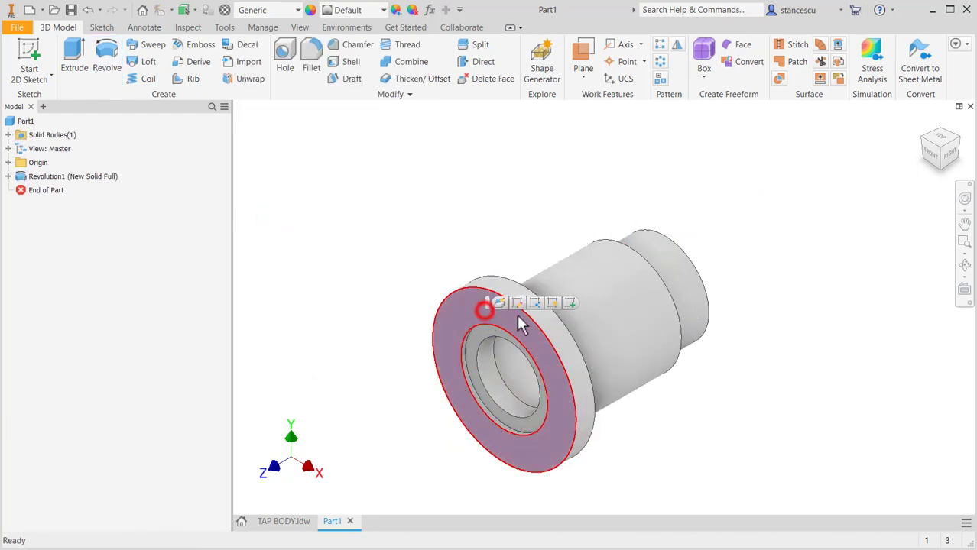
pyautogui.click(568, 304)
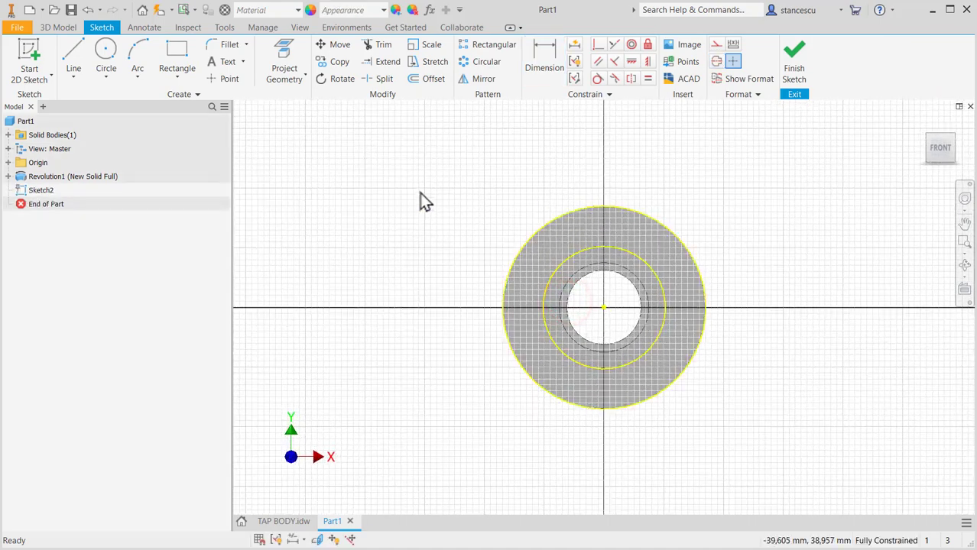
pyautogui.click(177, 80)
pyautogui.click(174, 358)
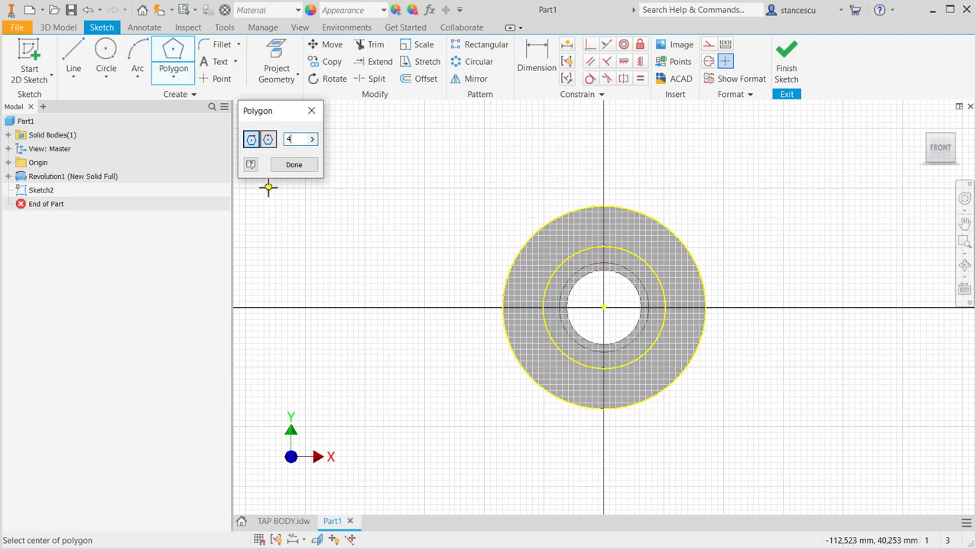
pyautogui.click(269, 141)
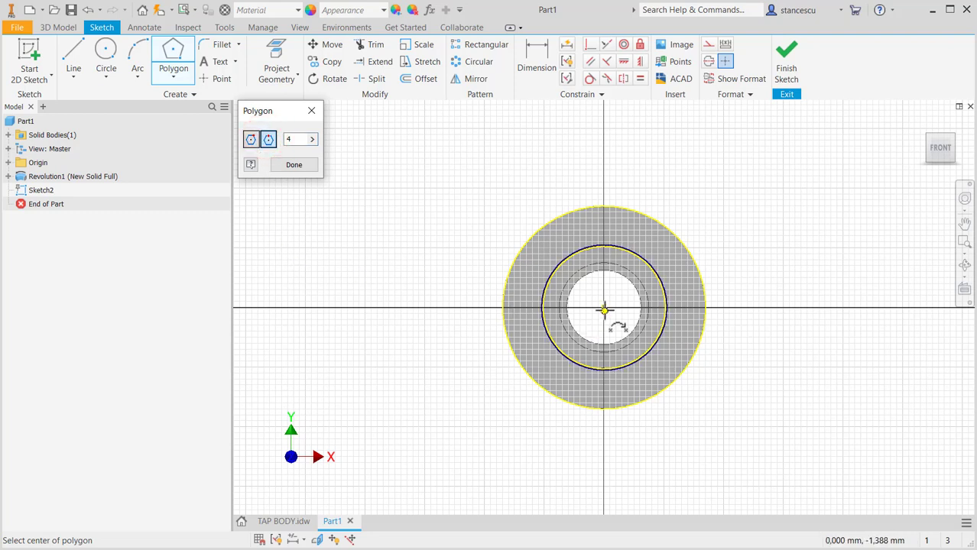
pyautogui.click(604, 308)
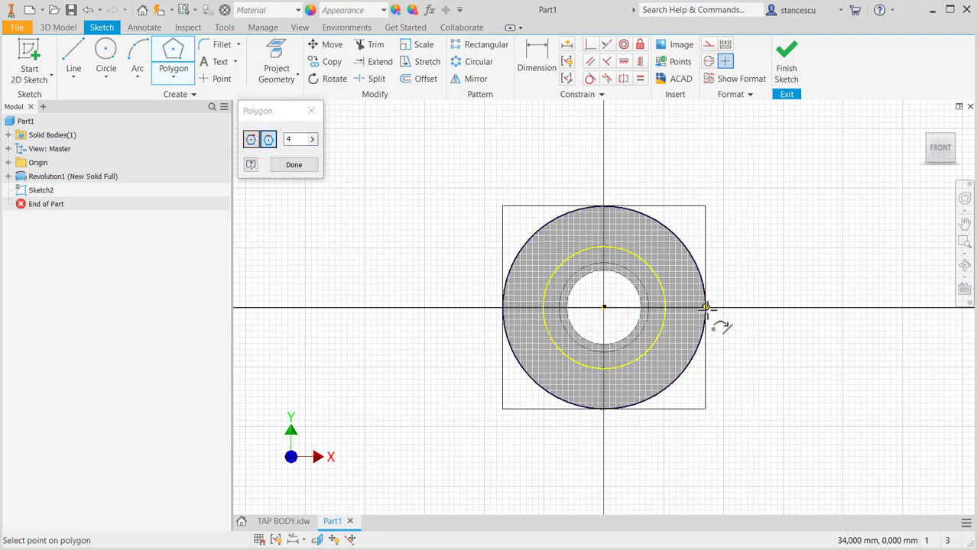
pyautogui.click(704, 307)
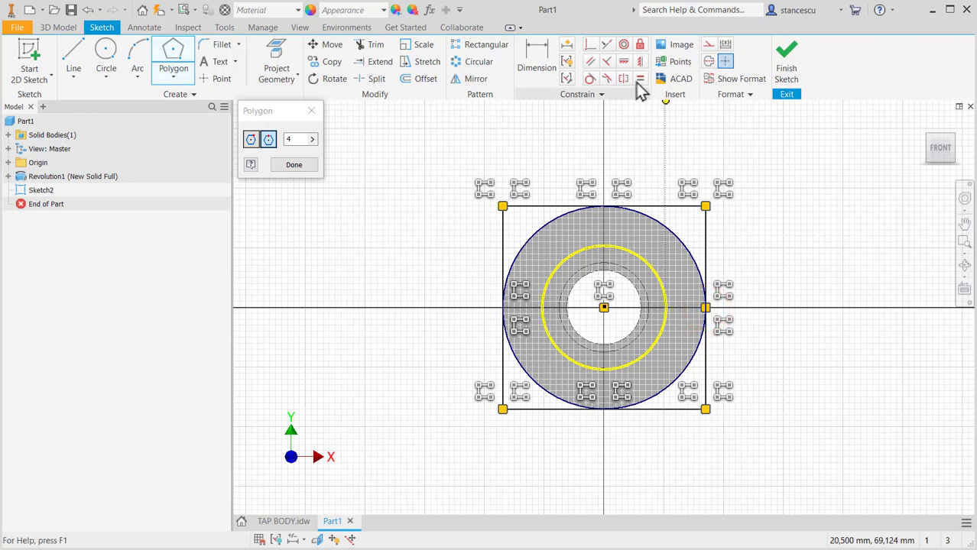
pyautogui.click(624, 62)
pyautogui.click(651, 207)
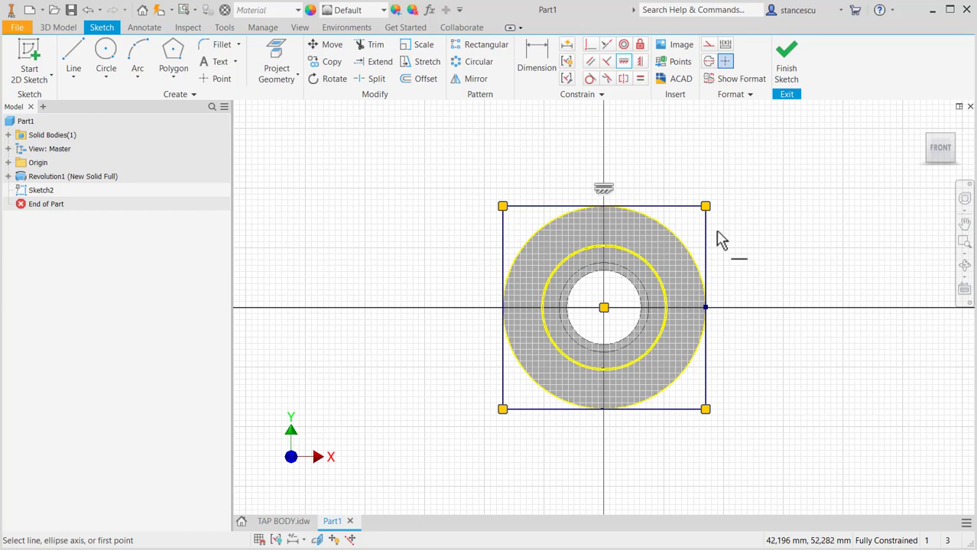
# - Extrude the four corner regions between the square and flange circle toward the body up to the flange's back face, joined to the solid
pyautogui.click(785, 61)
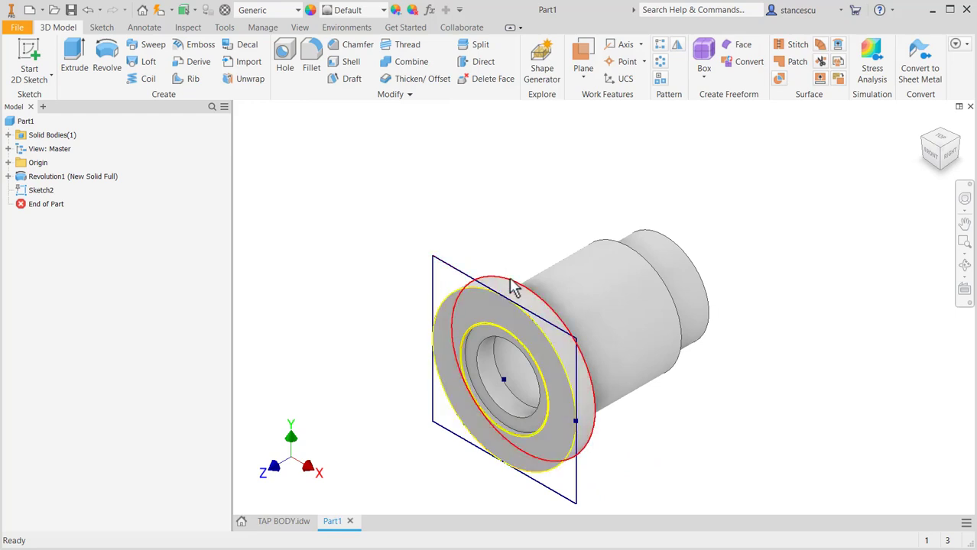
pyautogui.click(72, 53)
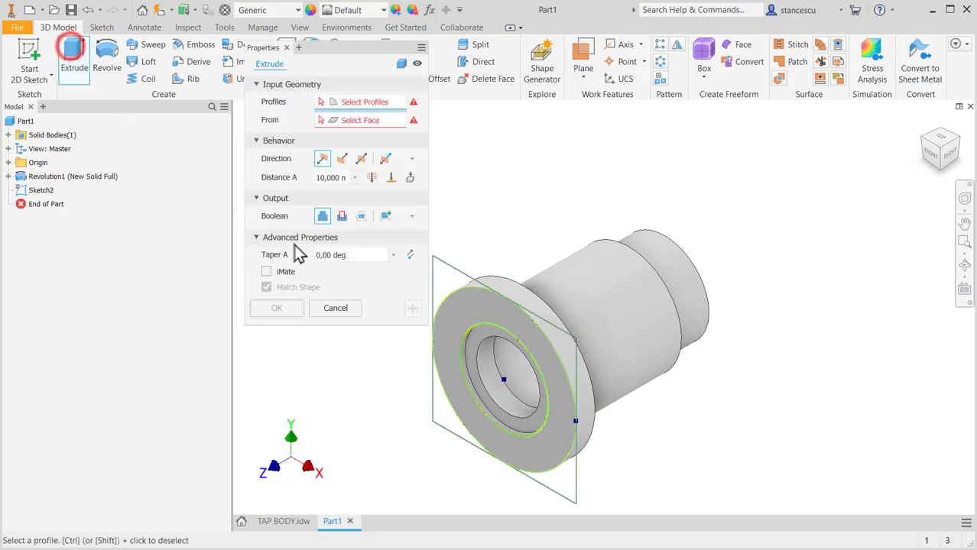
pyautogui.click(446, 281)
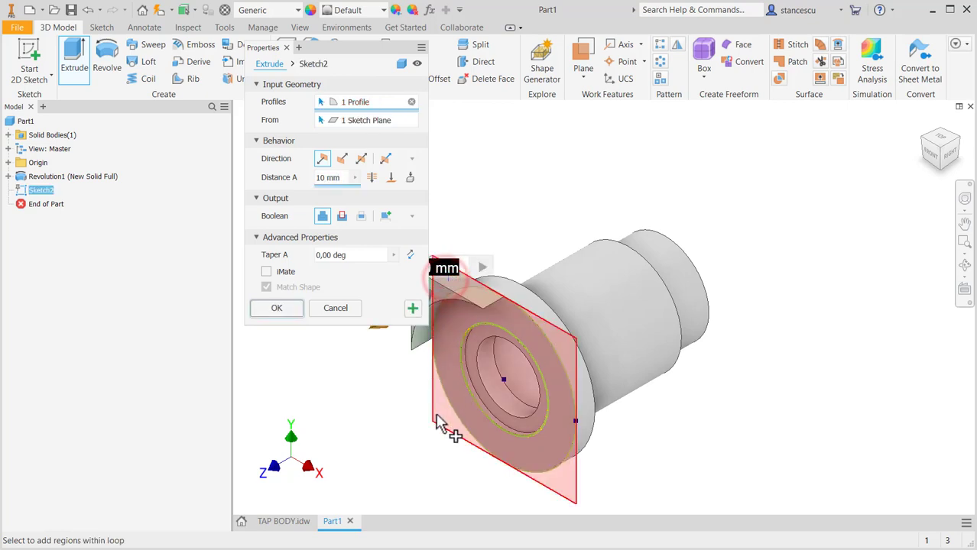
pyautogui.click(578, 485)
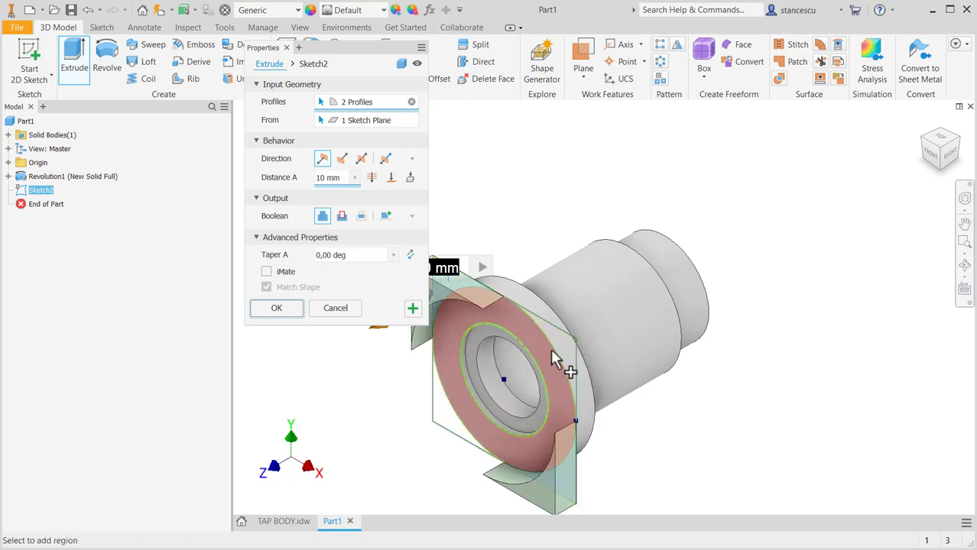
pyautogui.click(443, 436)
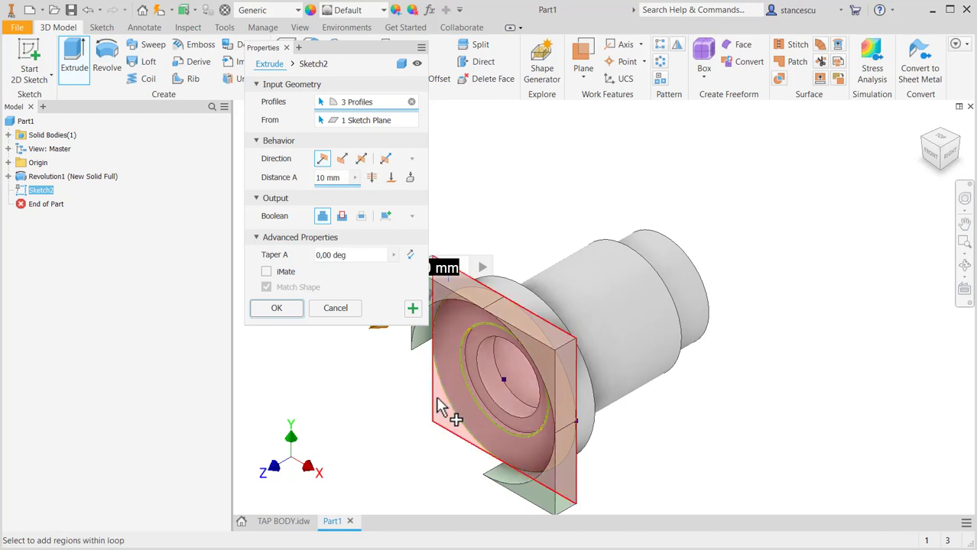
pyautogui.click(441, 399)
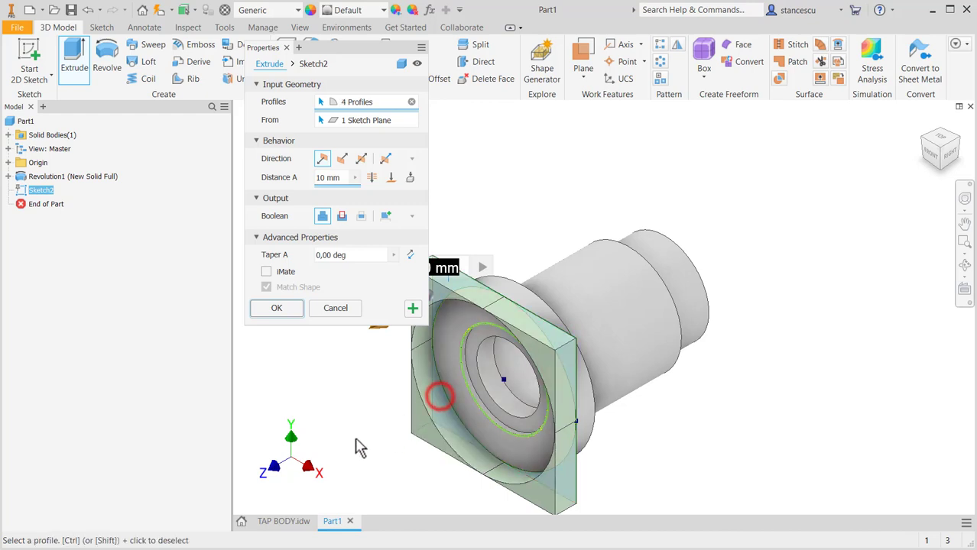
pyautogui.click(340, 160)
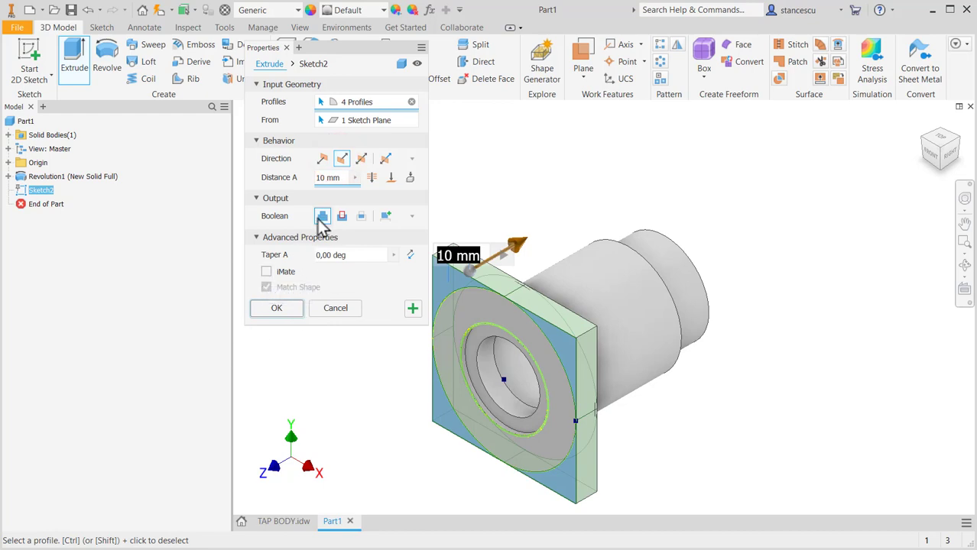
pyautogui.click(390, 177)
pyautogui.keyDown('shift'); pyautogui.moveTo(741, 428); pyautogui.dragTo(545, 439, button='middle'); pyautogui.keyUp('shift')
pyautogui.click(481, 409)
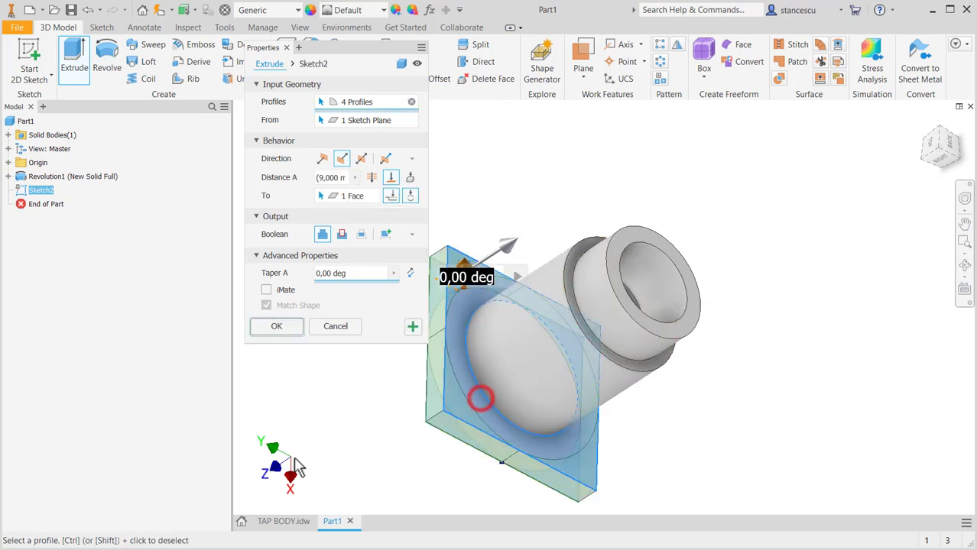
pyautogui.keyDown('shift'); pyautogui.moveTo(375, 399); pyautogui.dragTo(433, 370, button='middle'); pyautogui.keyUp('shift')
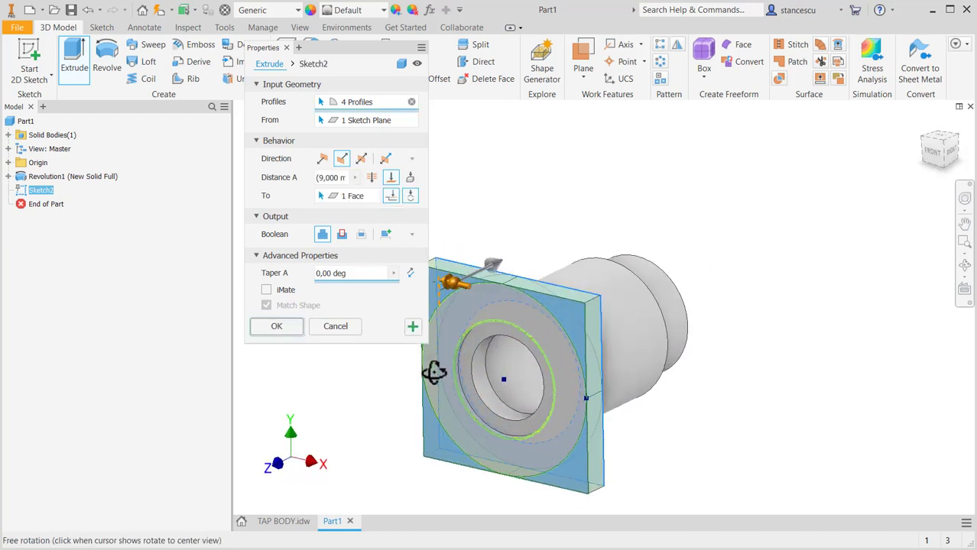
pyautogui.click(277, 327)
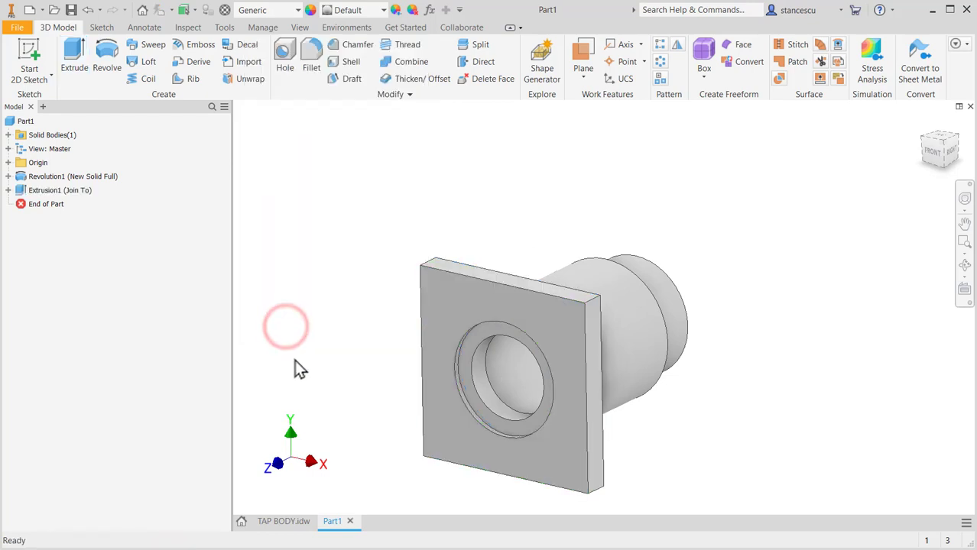
# - Check the flange corner radius in the TAP BODY drawing and fillet Part1's four flange corner edges with an 8 mm radius
pyautogui.click(282, 522)
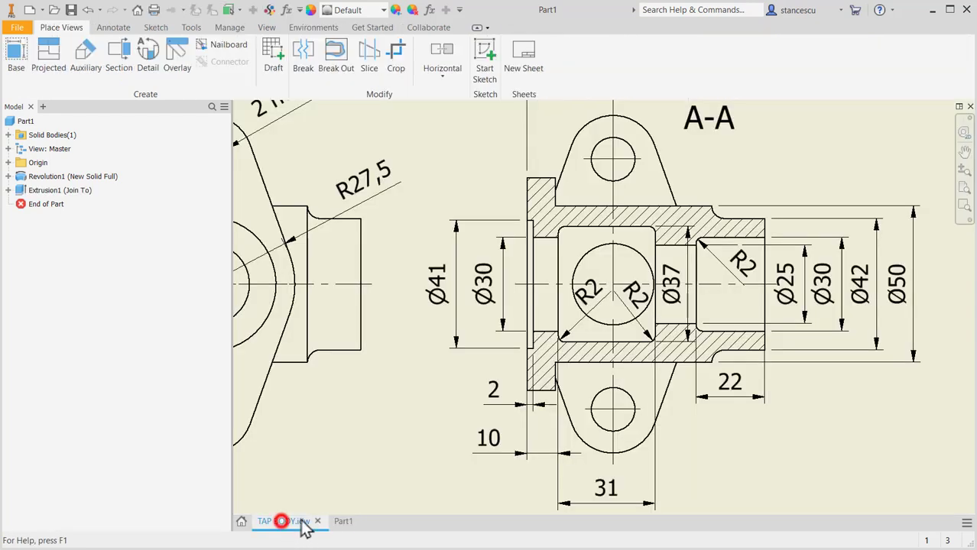
pyautogui.scroll(2, 752, 350)
pyautogui.scroll(2, 752, 350)
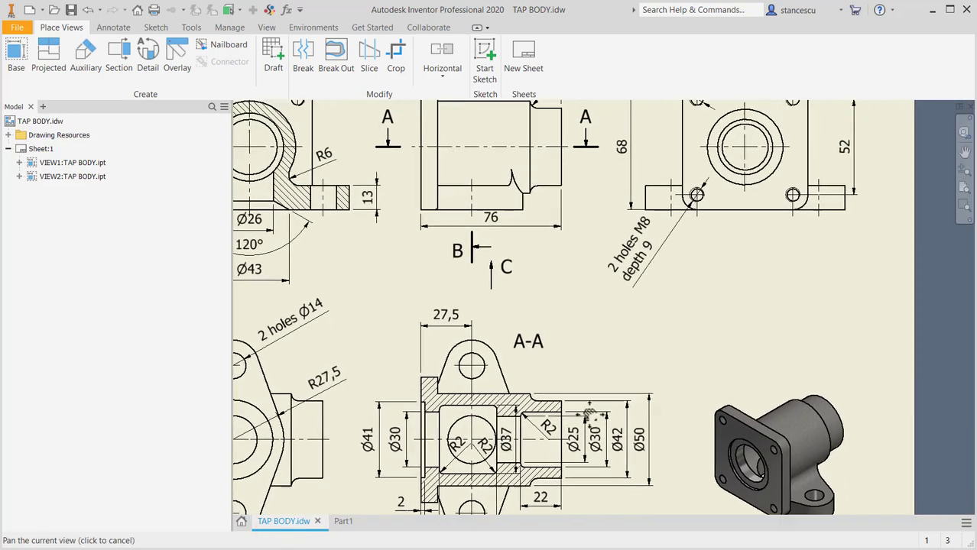
pyautogui.scroll(-2, 817, 172)
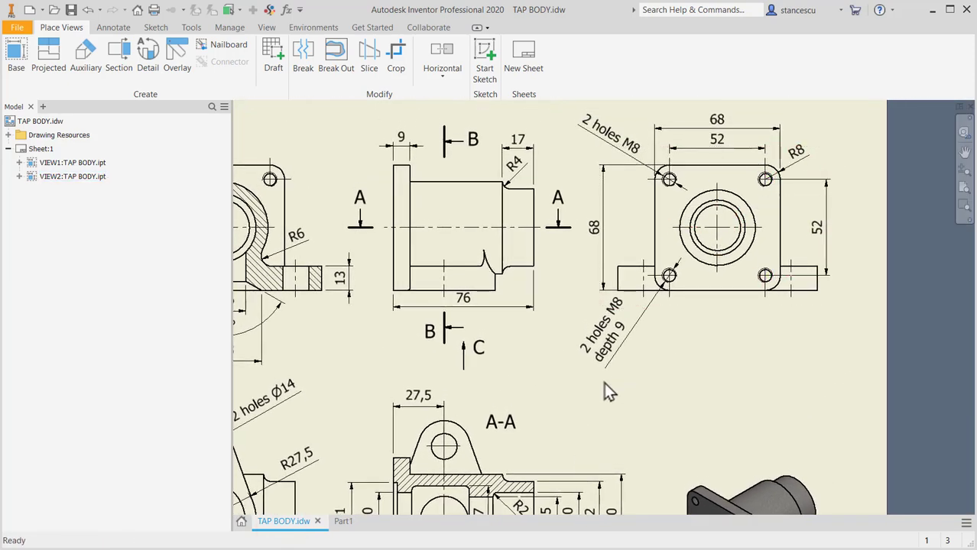
pyautogui.click(343, 522)
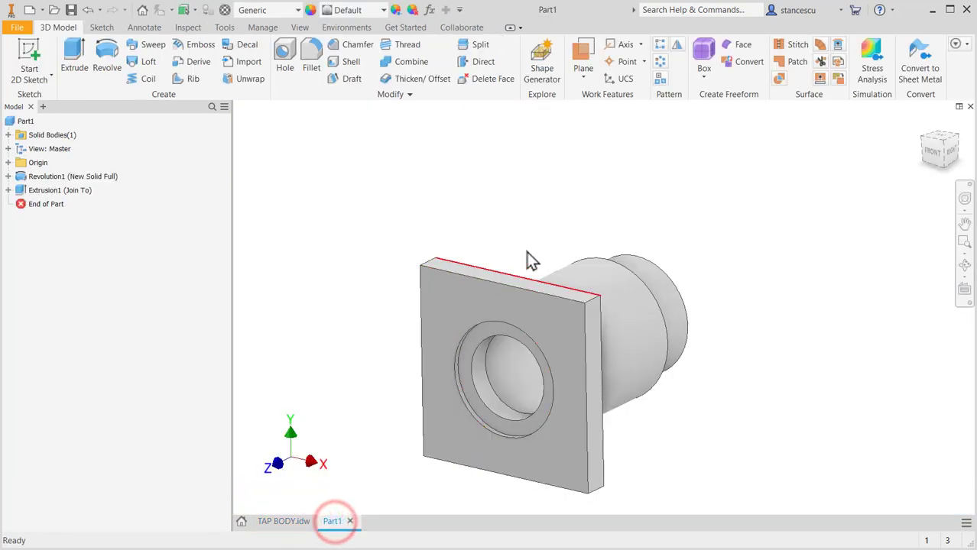
pyautogui.click(605, 292)
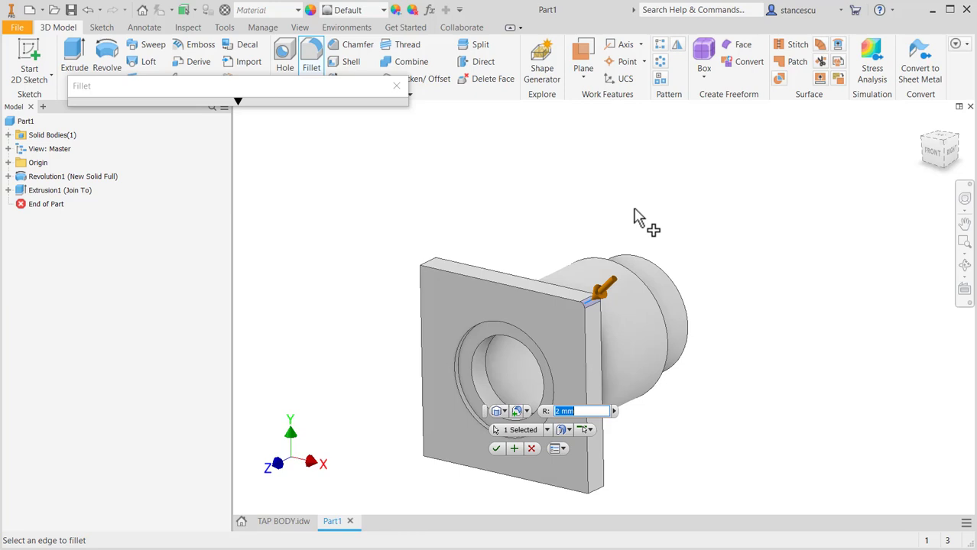
pyautogui.click(429, 266)
pyautogui.click(434, 457)
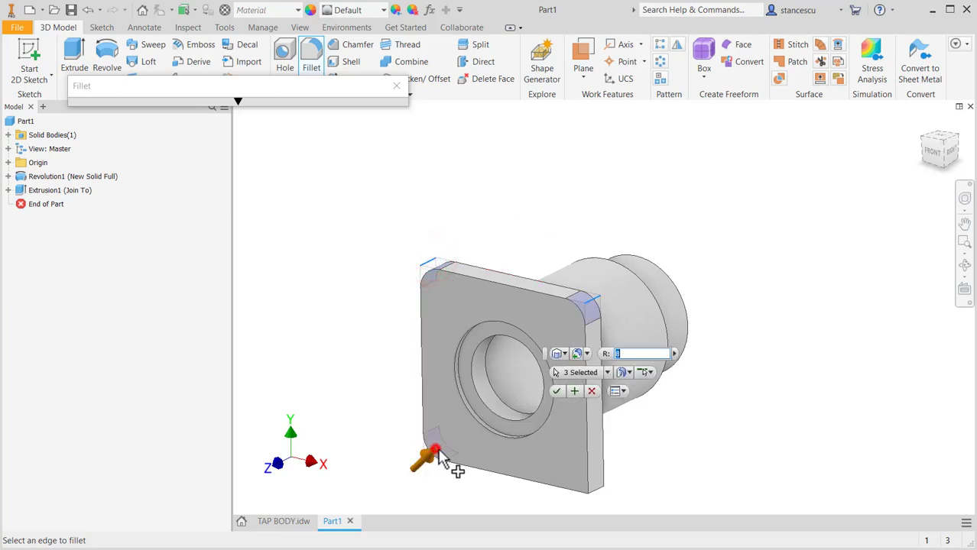
pyautogui.click(600, 492)
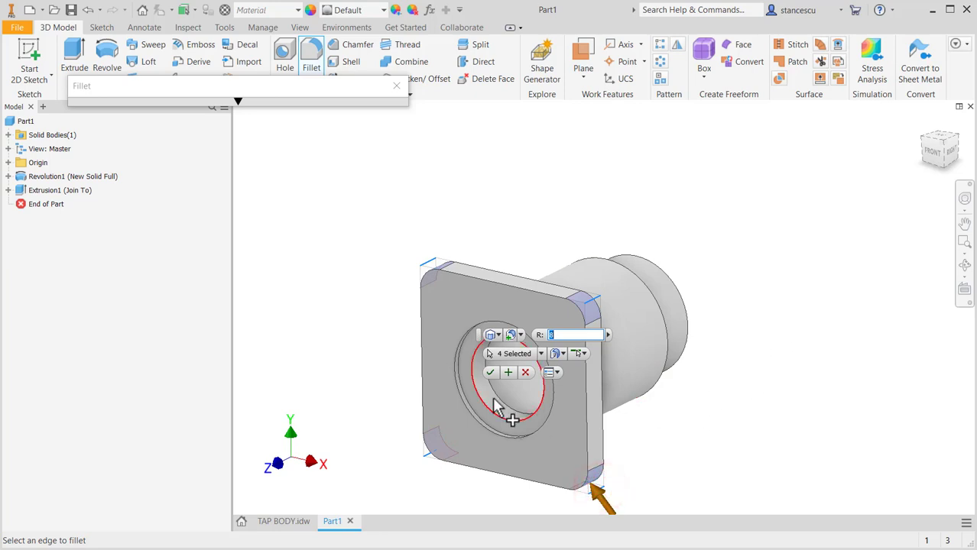
pyautogui.click(490, 373)
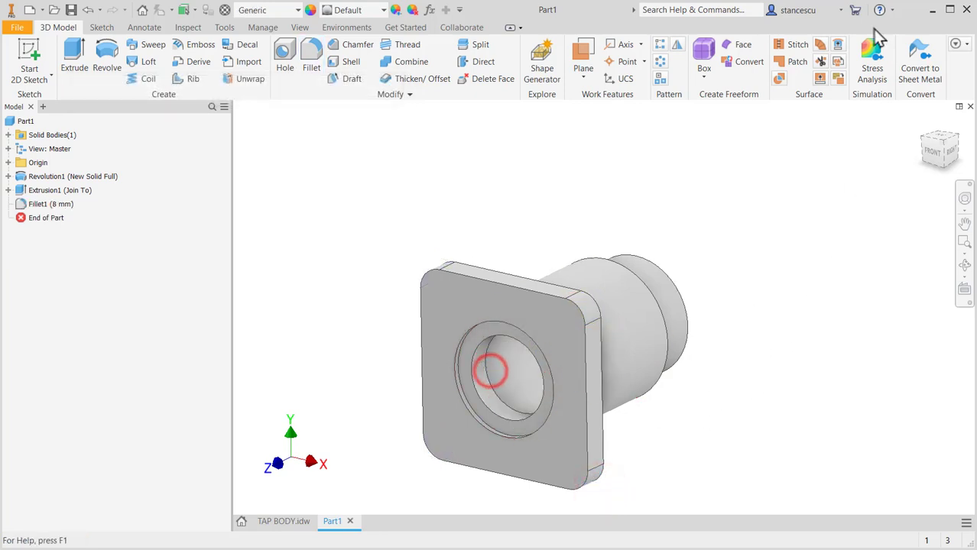
pyautogui.press('F6')
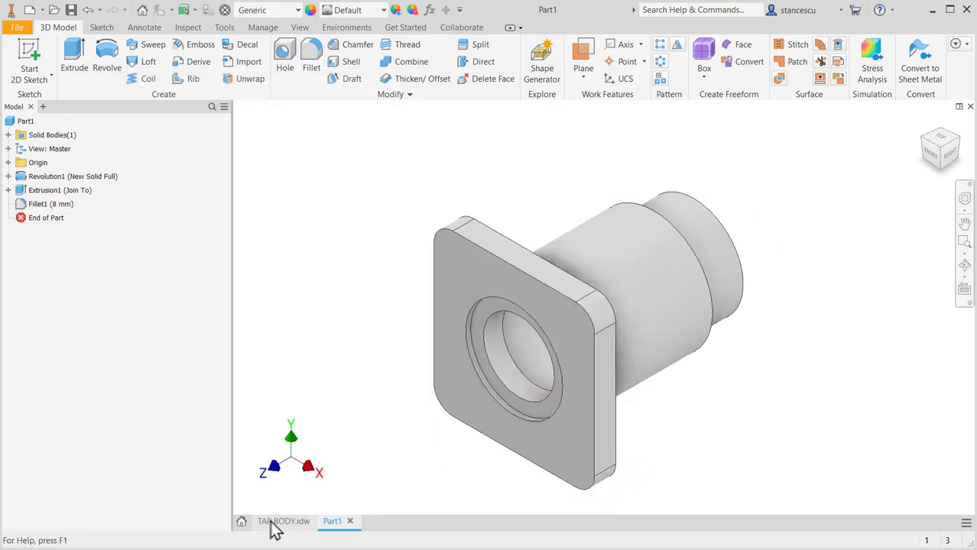
# - Examine the mounting base's shape, thickness, hole spacing and position in sections B-B and A-A and view C of the TAP BODY drawing
pyautogui.click(276, 522)
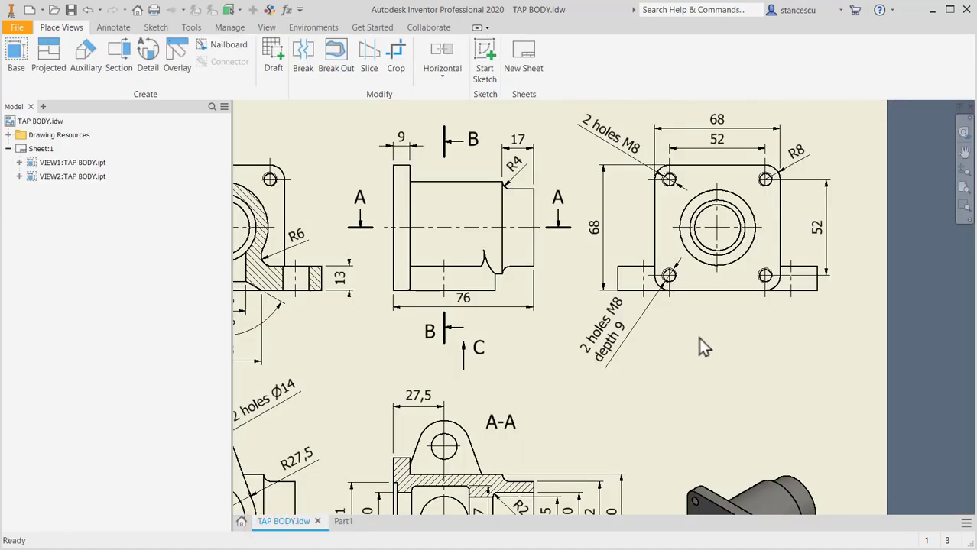
pyautogui.moveTo(584, 391); pyautogui.dragTo(706, 263, button='middle')
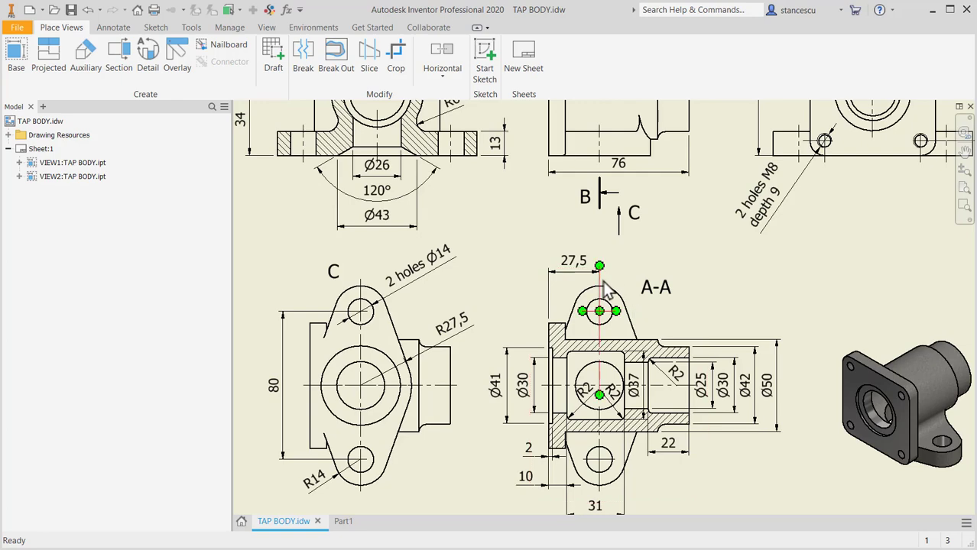
pyautogui.moveTo(555, 223); pyautogui.dragTo(647, 345, button='middle')
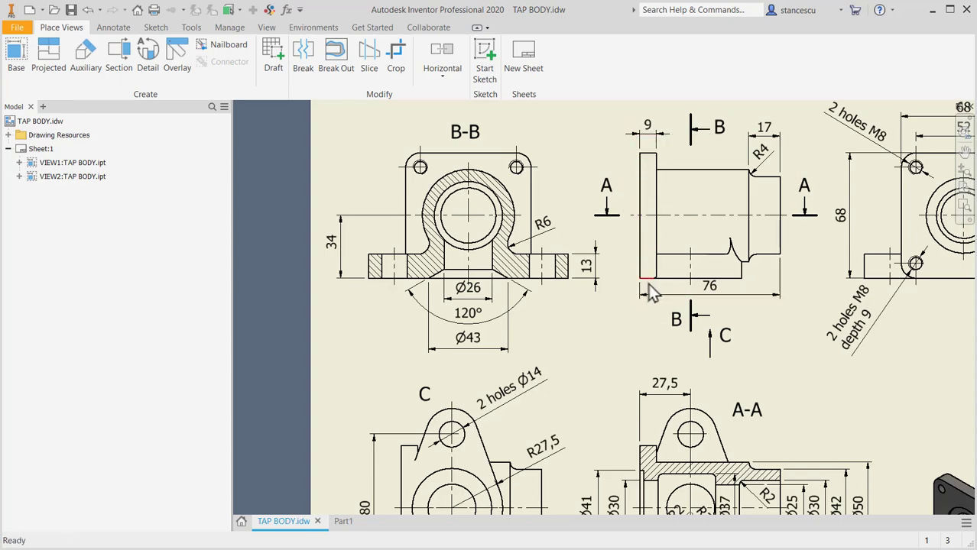
pyautogui.moveTo(776, 365); pyautogui.dragTo(707, 379, button='middle')
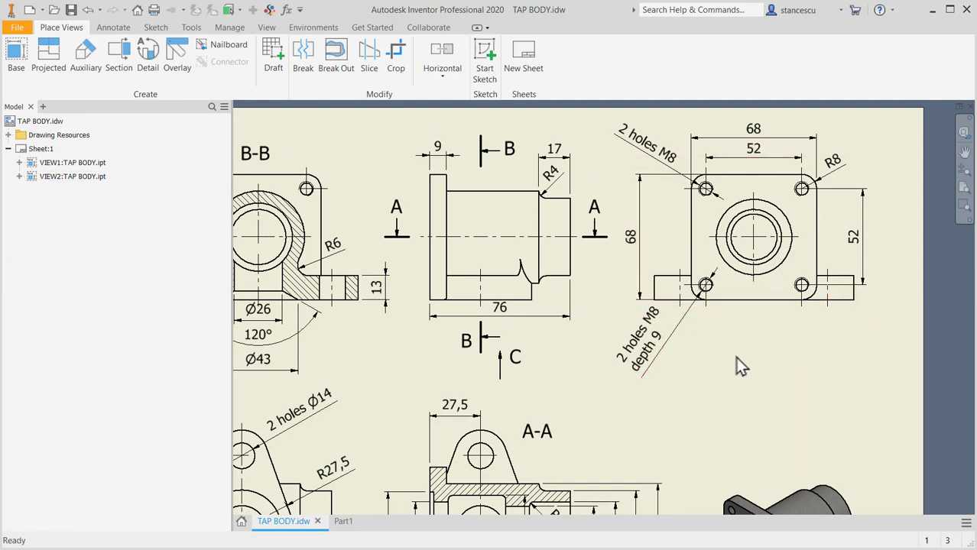
pyautogui.moveTo(742, 367); pyautogui.dragTo(909, 355, button='middle')
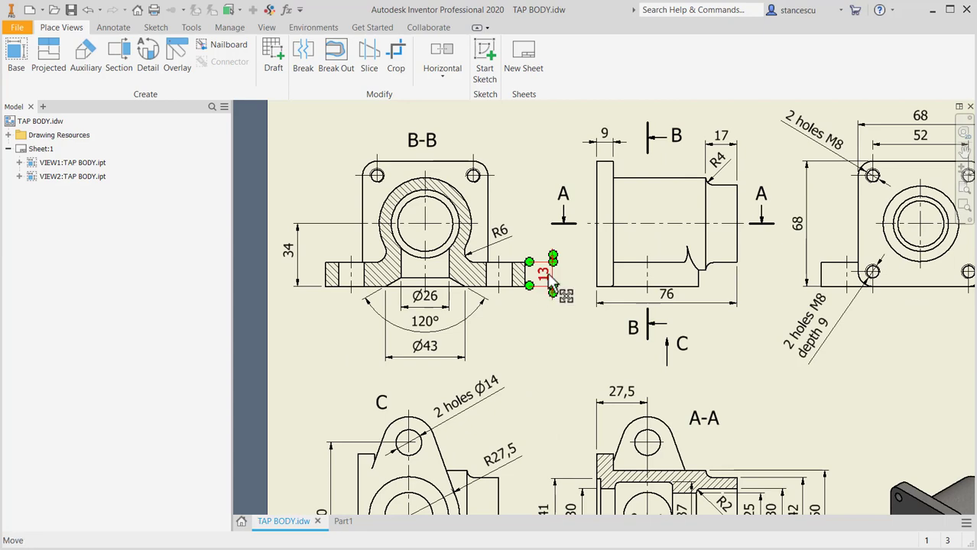
pyautogui.moveTo(545, 448); pyautogui.dragTo(536, 302, button='middle')
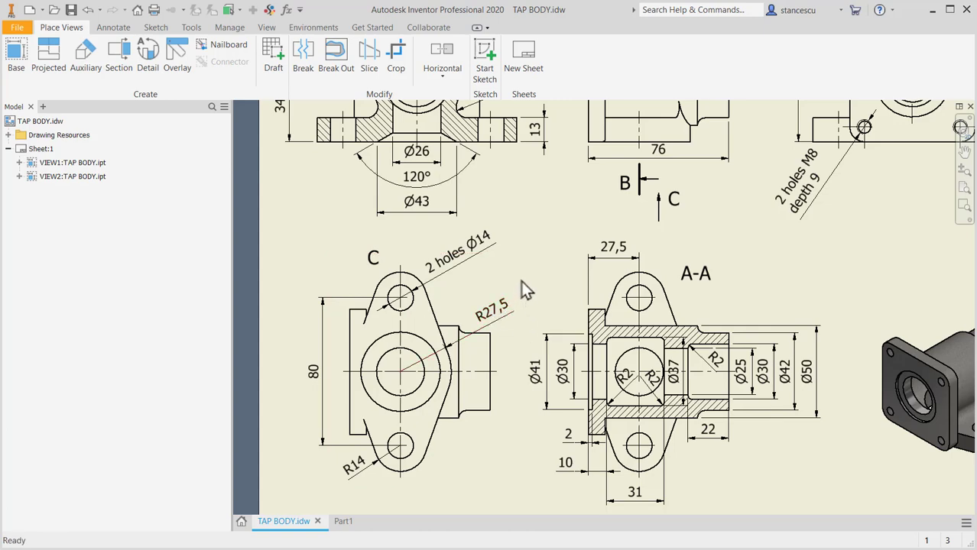
pyautogui.moveTo(521, 280)
pyautogui.mouseDown(button='middle')
pyautogui.moveTo(547, 437)
pyautogui.moveTo(536, 292)
pyautogui.mouseUp(button='middle')
pyautogui.click(633, 265)
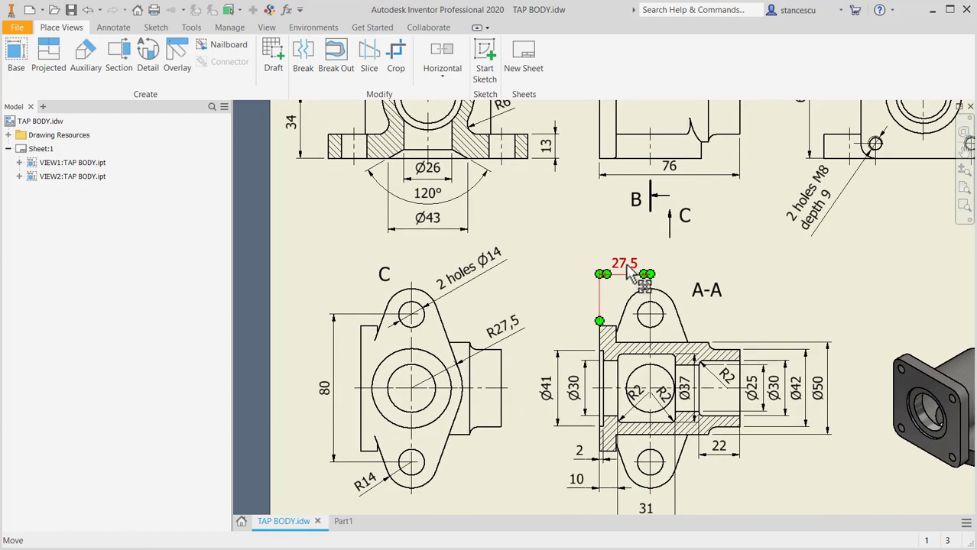
pyautogui.click(493, 309)
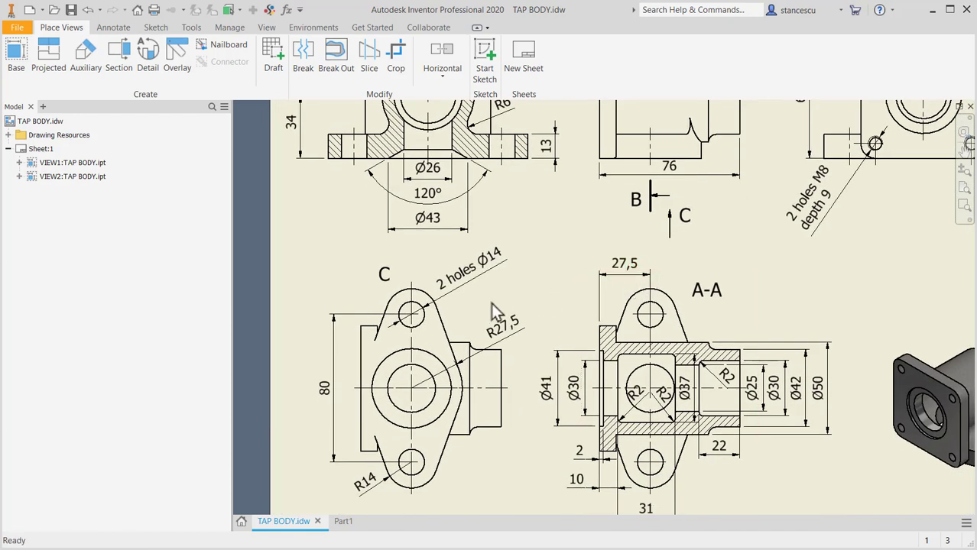
pyautogui.click(362, 387)
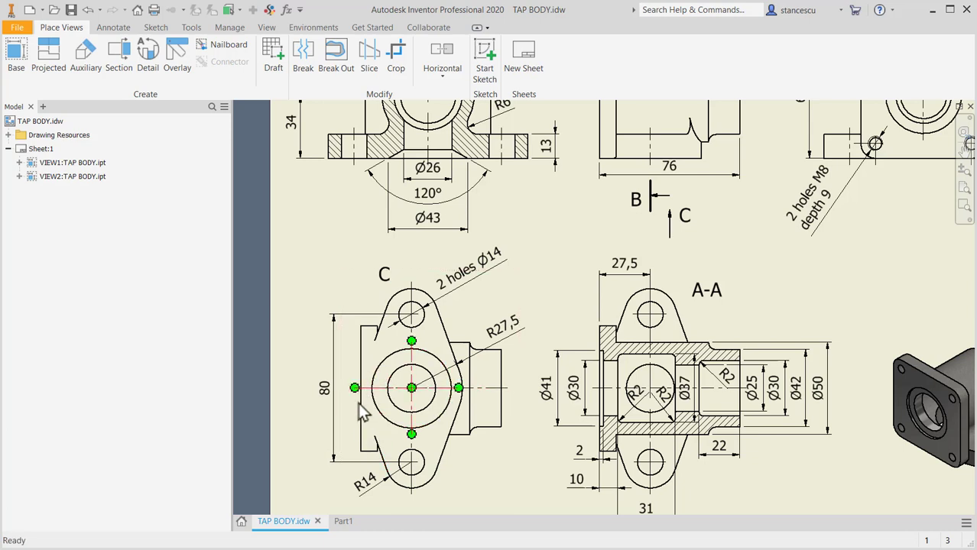
# - Return to Part1 and start a new sketch on the flat bottom side face of the square flange
pyautogui.click(343, 522)
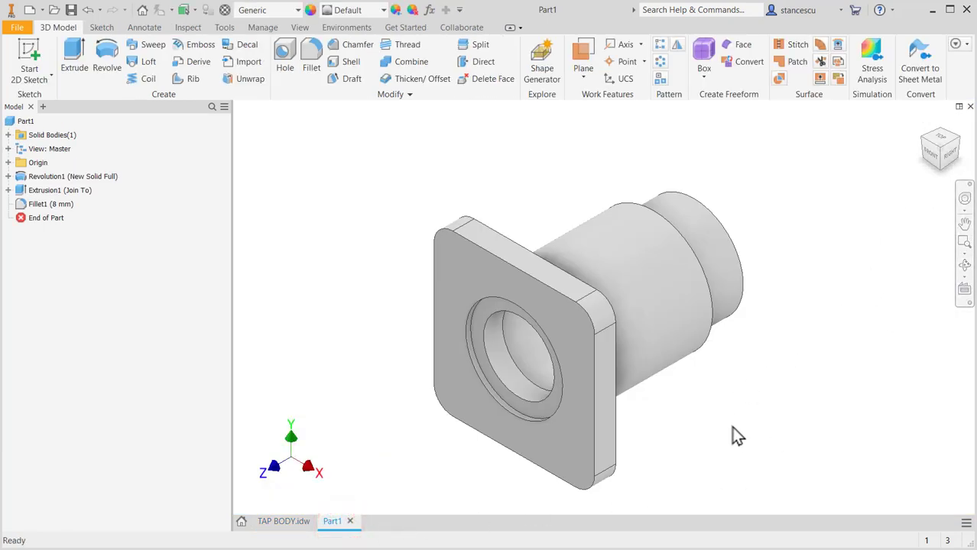
pyautogui.keyDown('shift'); pyautogui.moveTo(761, 439); pyautogui.dragTo(778, 355, button='middle'); pyautogui.keyUp('shift')
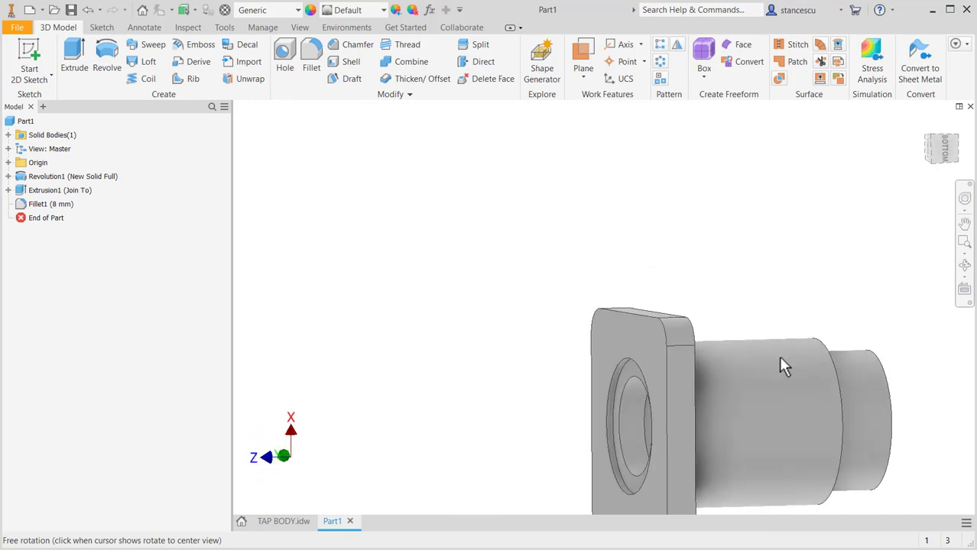
pyautogui.click(676, 438)
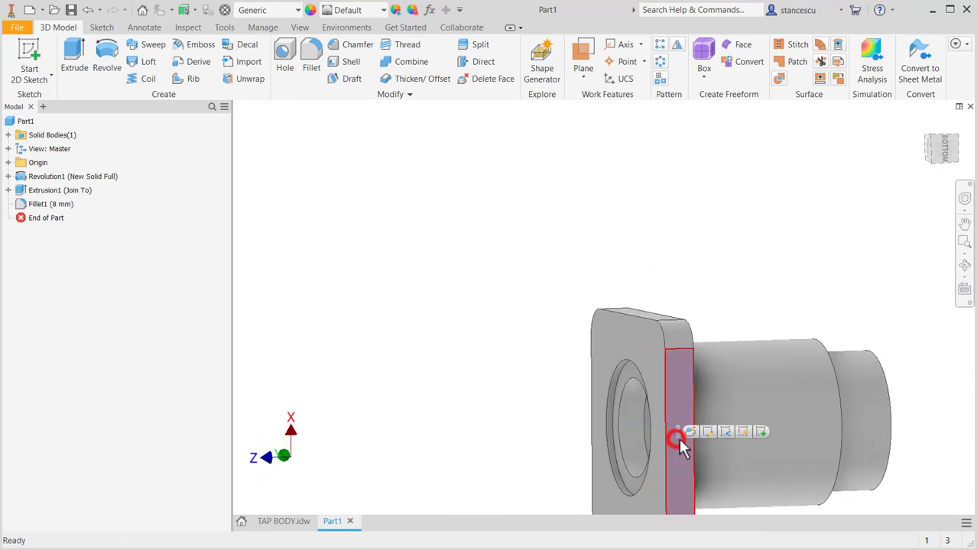
pyautogui.click(761, 432)
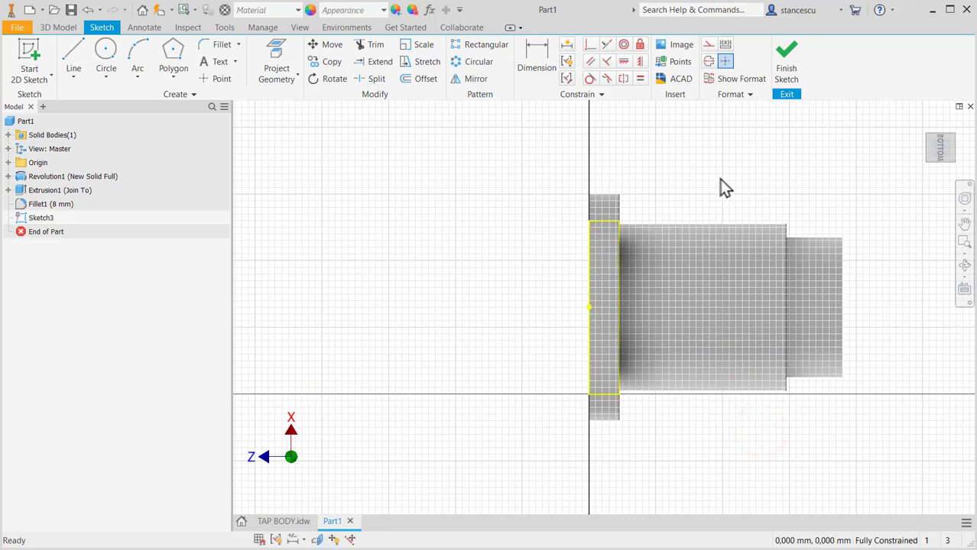
pyautogui.moveTo(722, 186); pyautogui.dragTo(545, 169, button='middle')
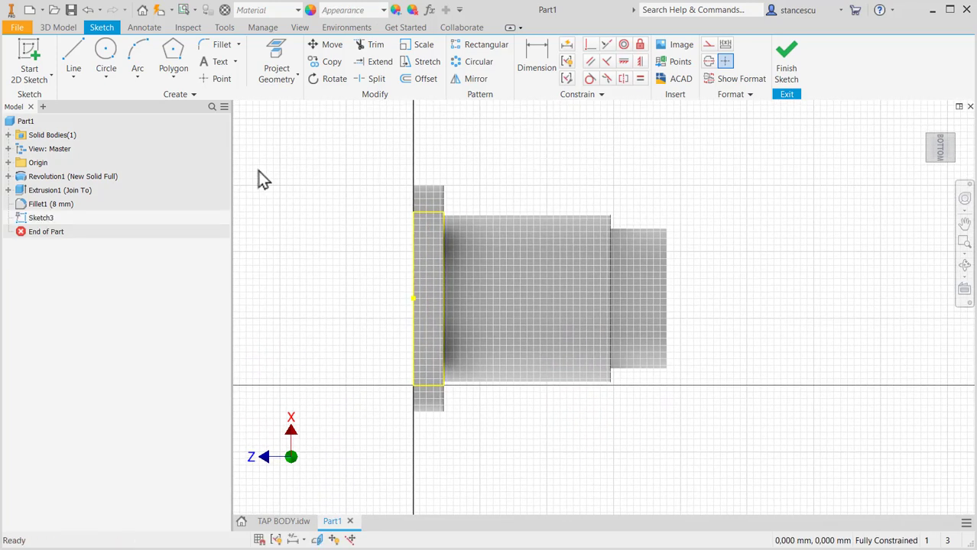
# - Sketch a circle with a 27.5 mm radius in the empty area beyond the body's narrow end
pyautogui.click(106, 55)
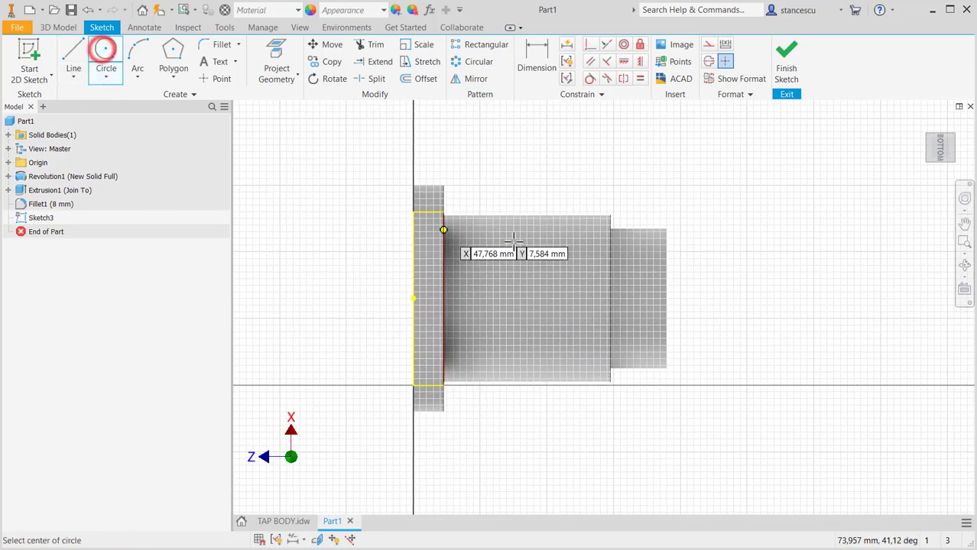
pyautogui.click(796, 298)
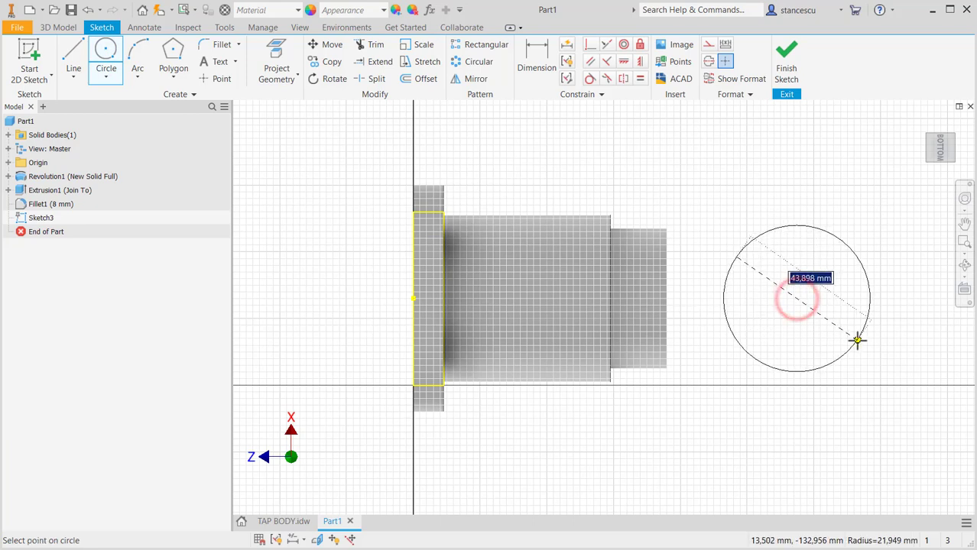
pyautogui.rightClick(857, 341)
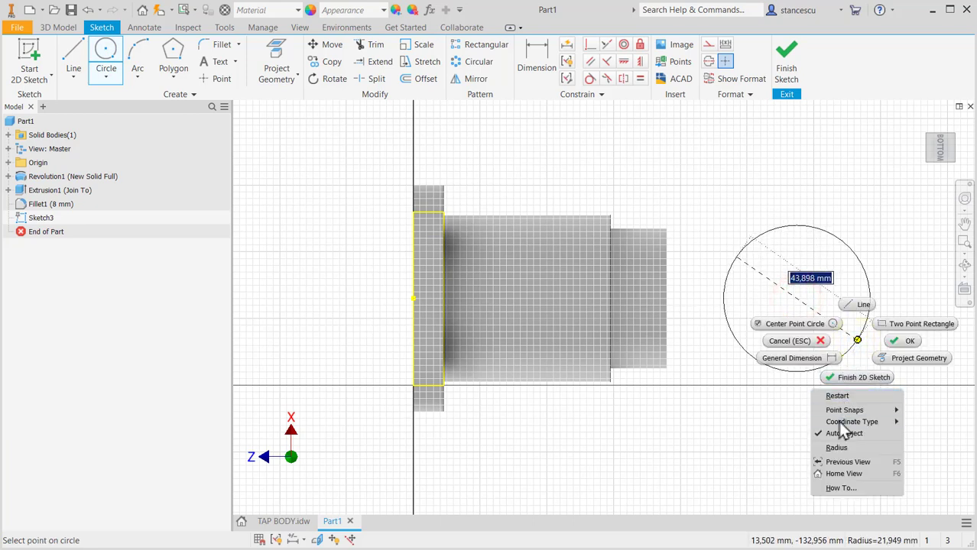
pyautogui.click(836, 448)
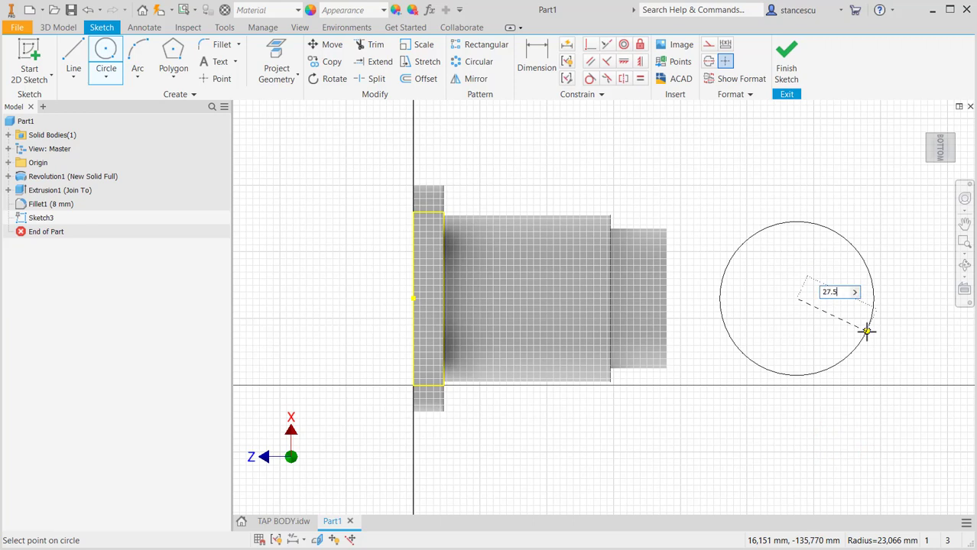
pyautogui.press('Return')
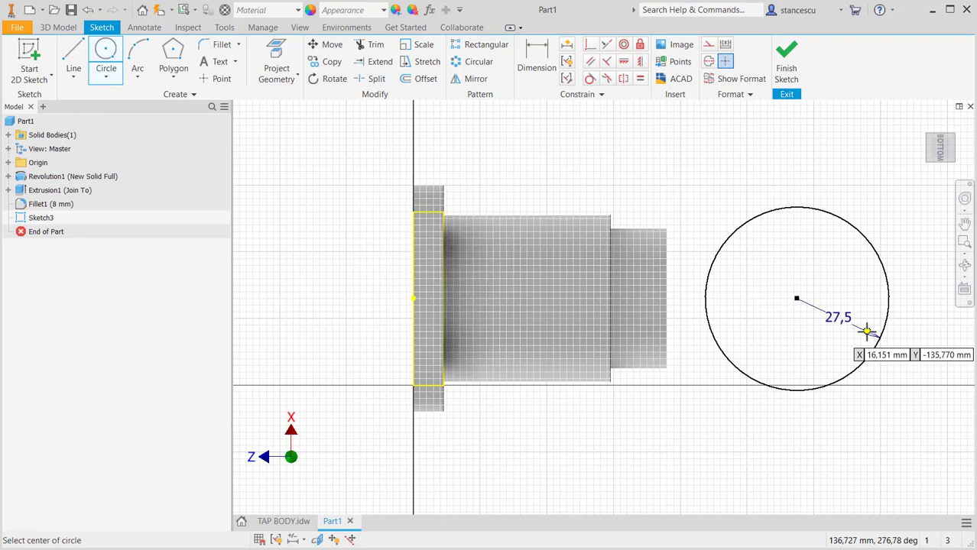
# - Sketch a circle with a 14 mm radius above the large circle and a smaller circle below it
pyautogui.click(780, 142)
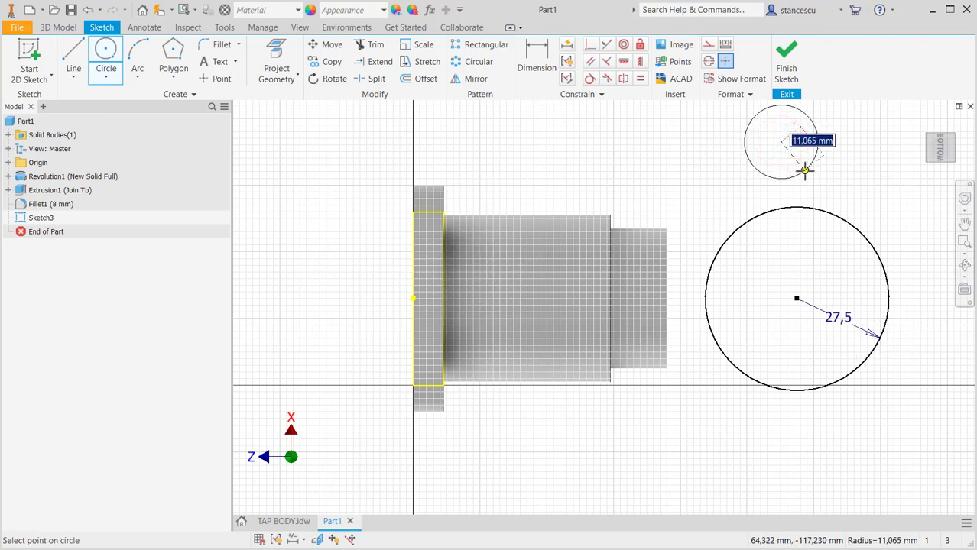
pyautogui.write('14')
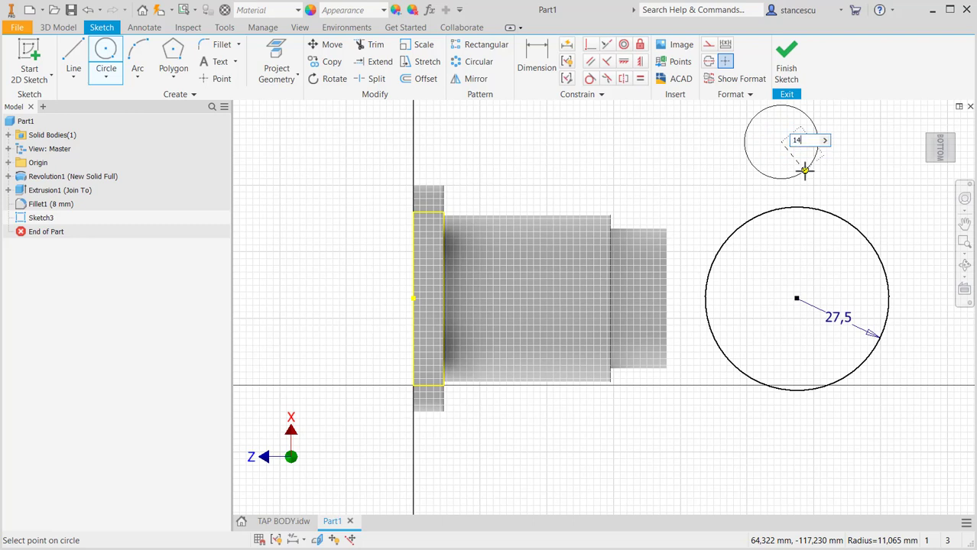
pyautogui.press('Return')
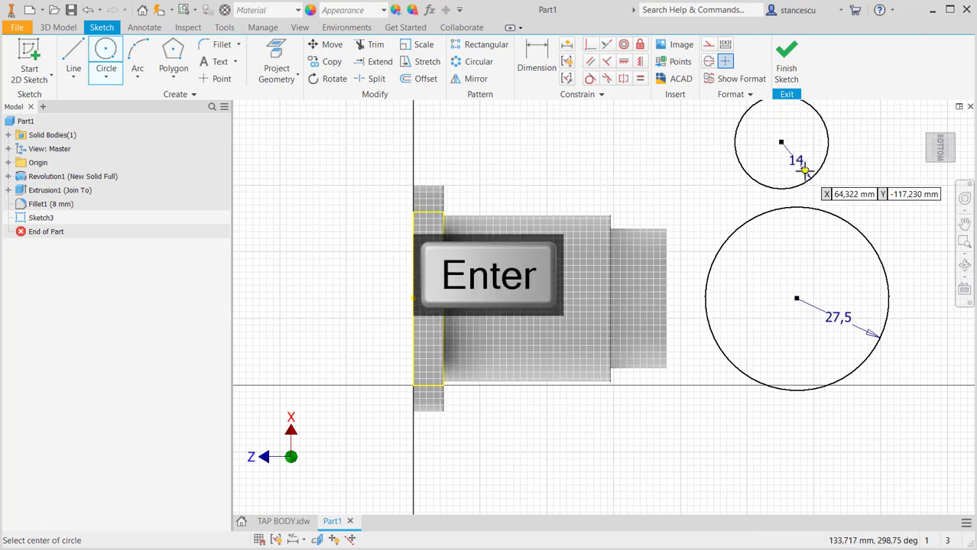
pyautogui.click(778, 454)
pyautogui.click(809, 464)
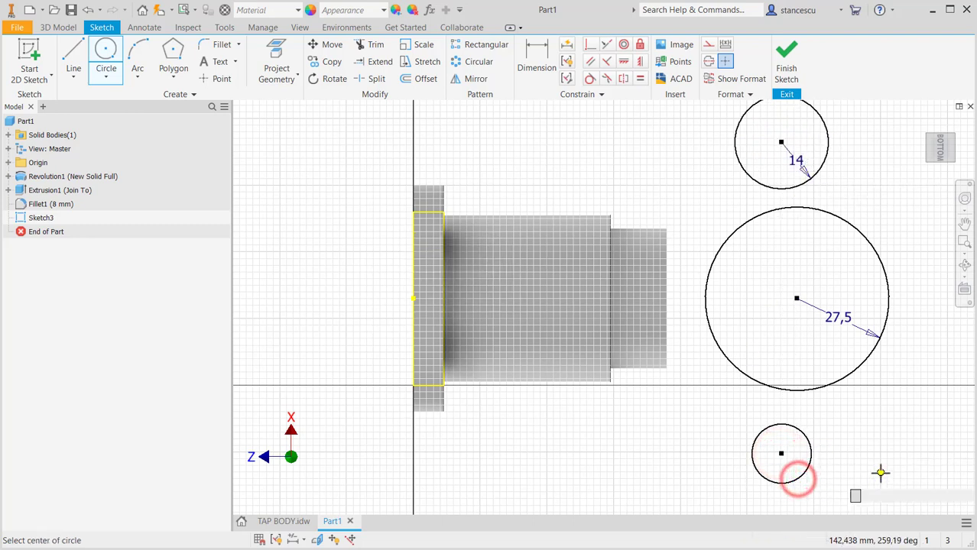
pyautogui.press('Escape')
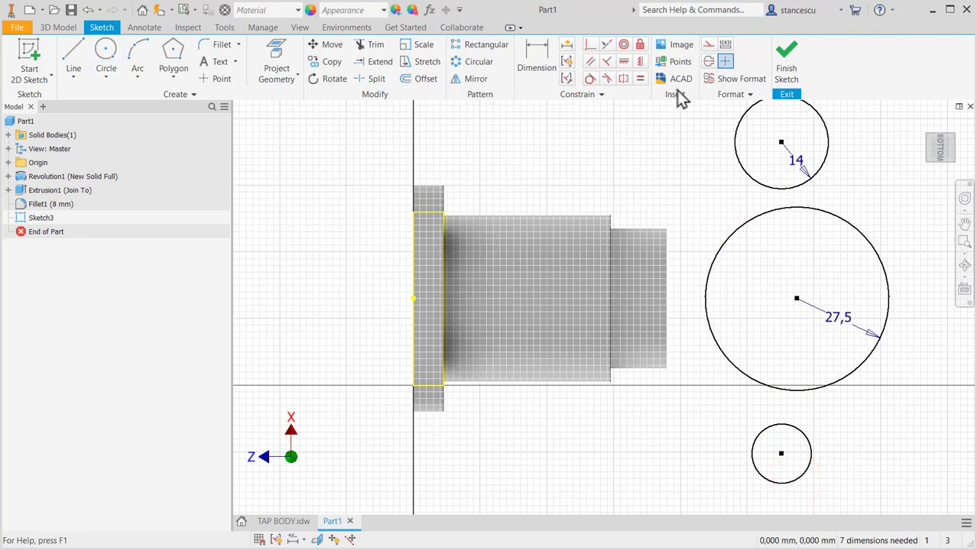
# - Apply an equal constraint between the upper 14 mm radius circle and the lower circle
pyautogui.click(640, 79)
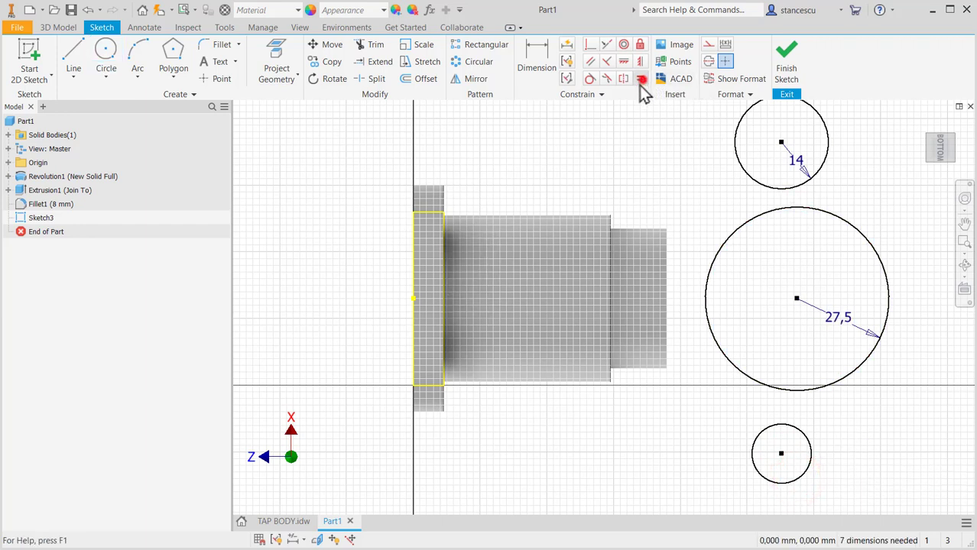
pyautogui.click(749, 180)
pyautogui.click(757, 449)
pyautogui.click(752, 436)
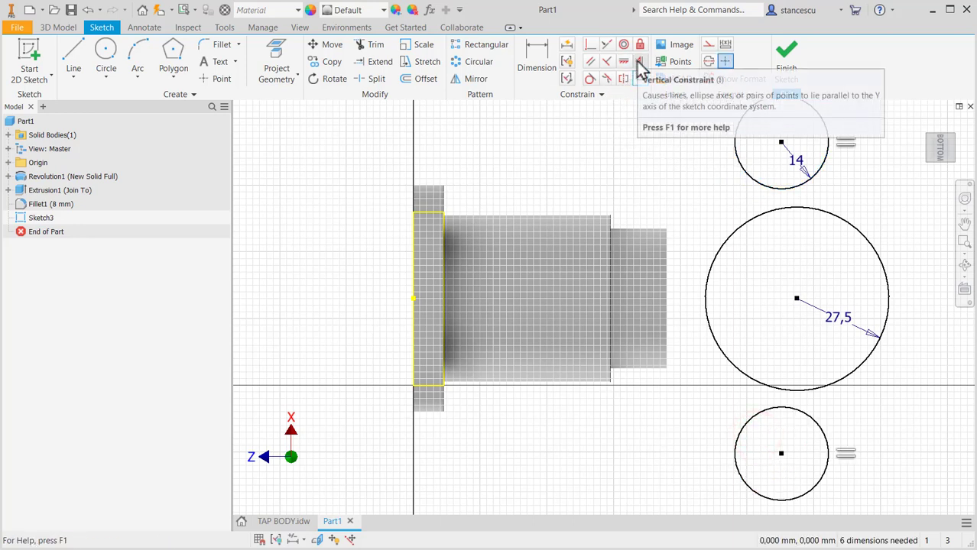
pyautogui.click(641, 79)
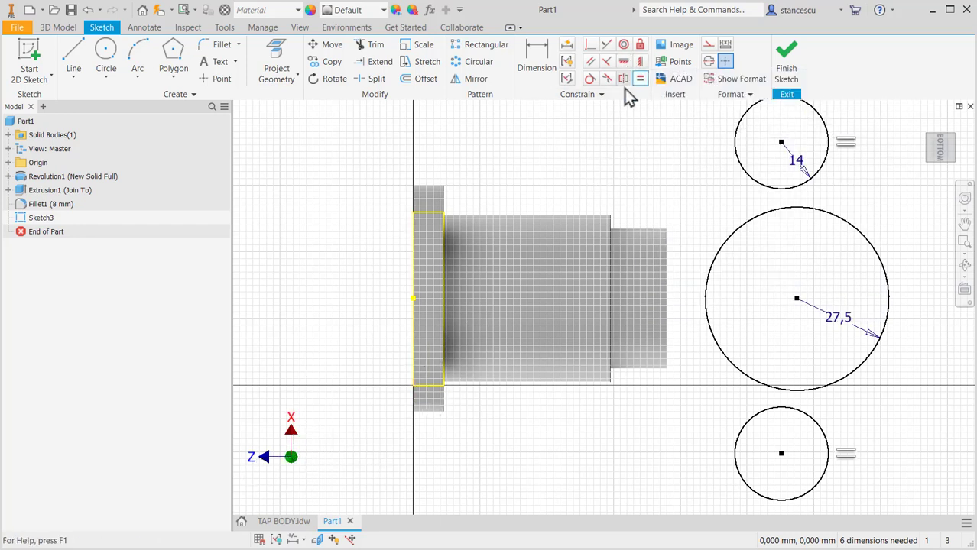
# - Align the centres of all three circles along the sketch X axis with horizontal constraints
pyautogui.click(624, 61)
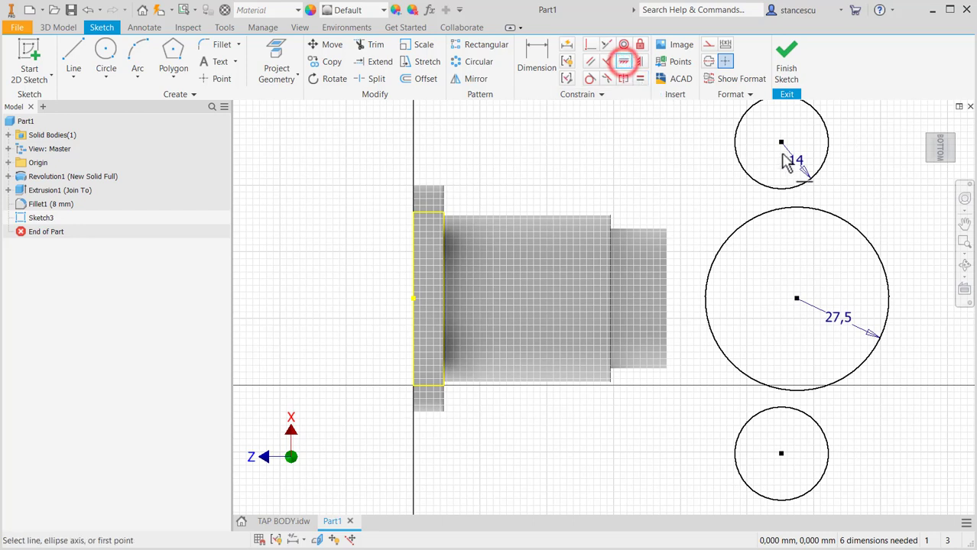
pyautogui.click(781, 143)
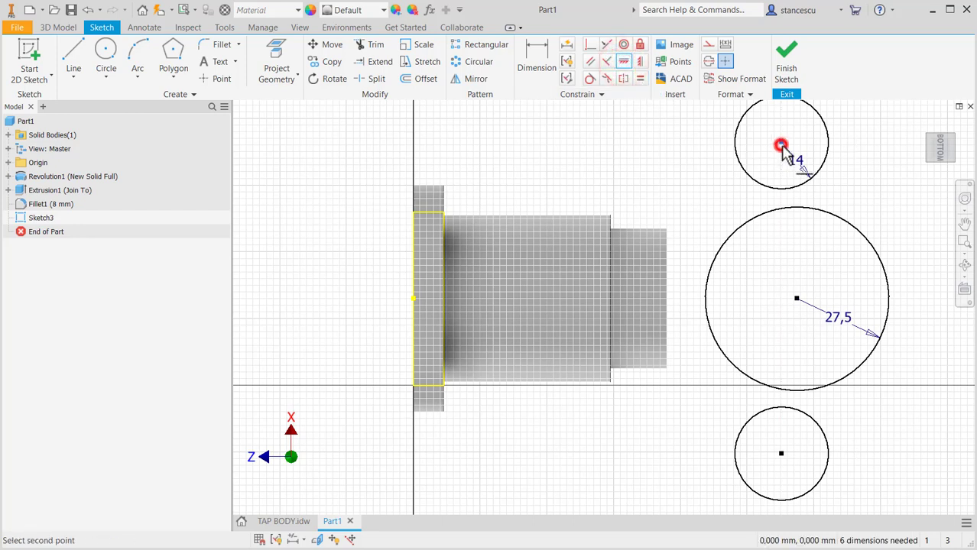
pyautogui.click(781, 458)
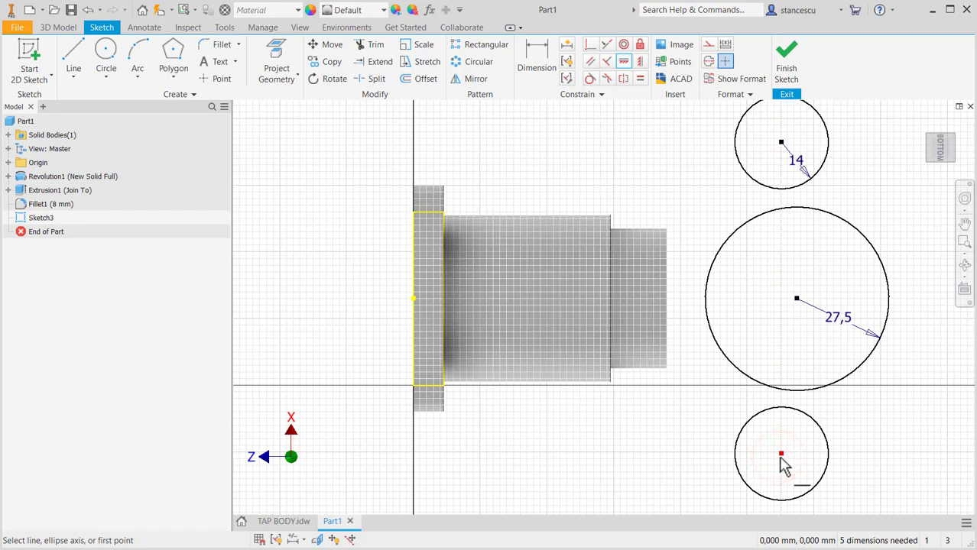
pyautogui.click(781, 455)
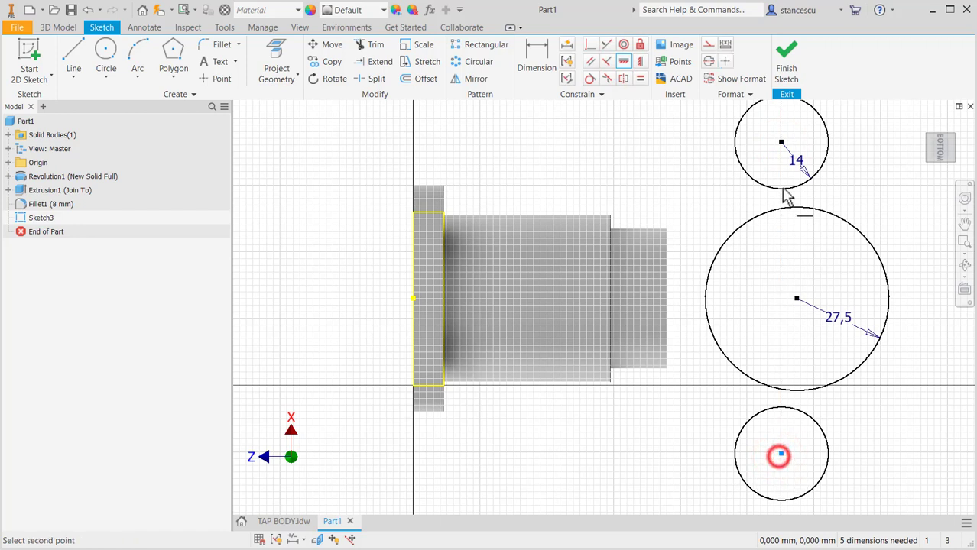
pyautogui.click(797, 300)
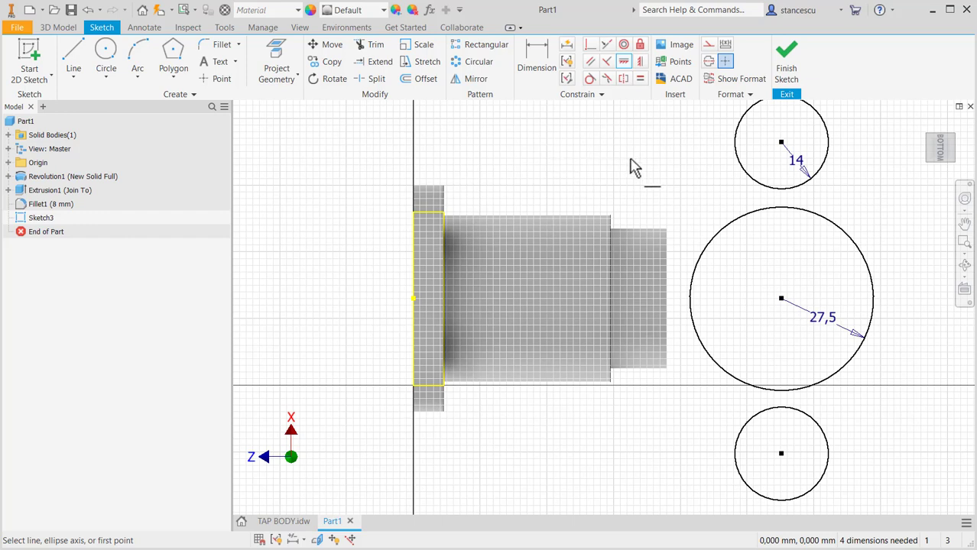
# - Draw four lines tangent to the large circle and the two small circles, joining them on both sides
pyautogui.click(72, 59)
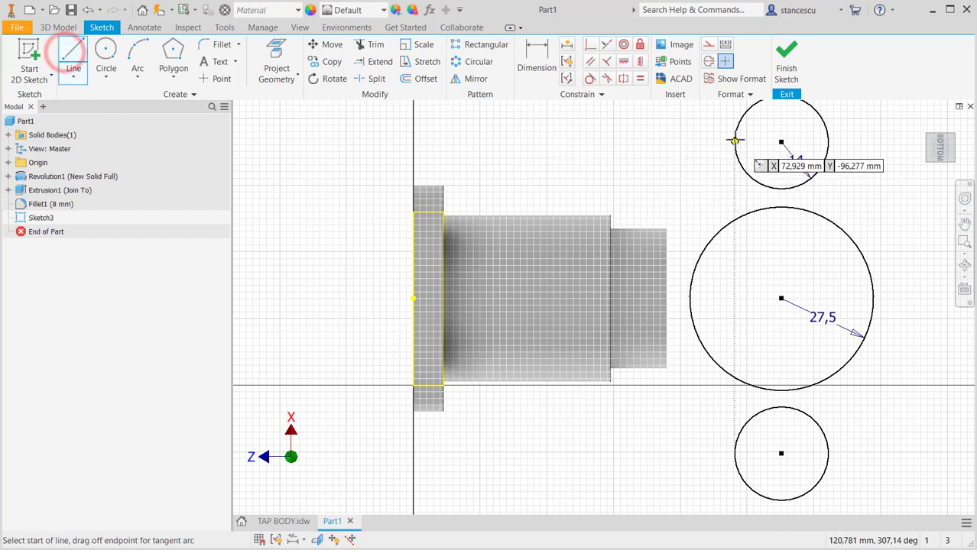
pyautogui.click(742, 115)
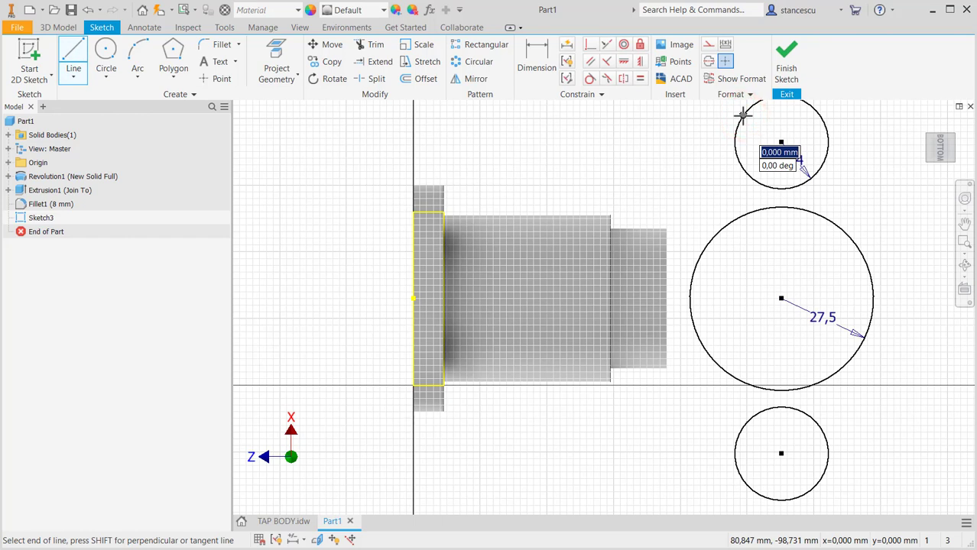
pyautogui.moveTo(740, 117); pyautogui.dragTo(693, 272)
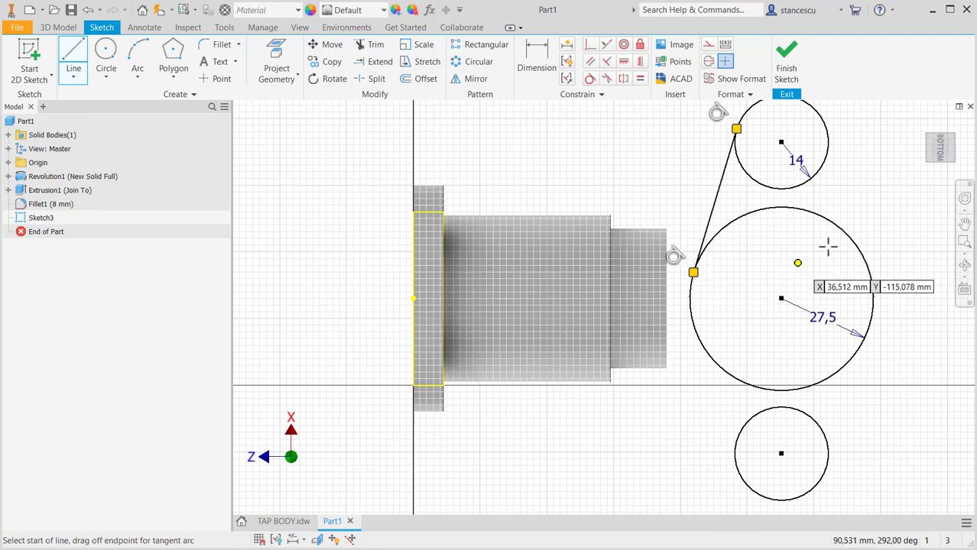
pyautogui.moveTo(818, 119); pyautogui.dragTo(870, 271)
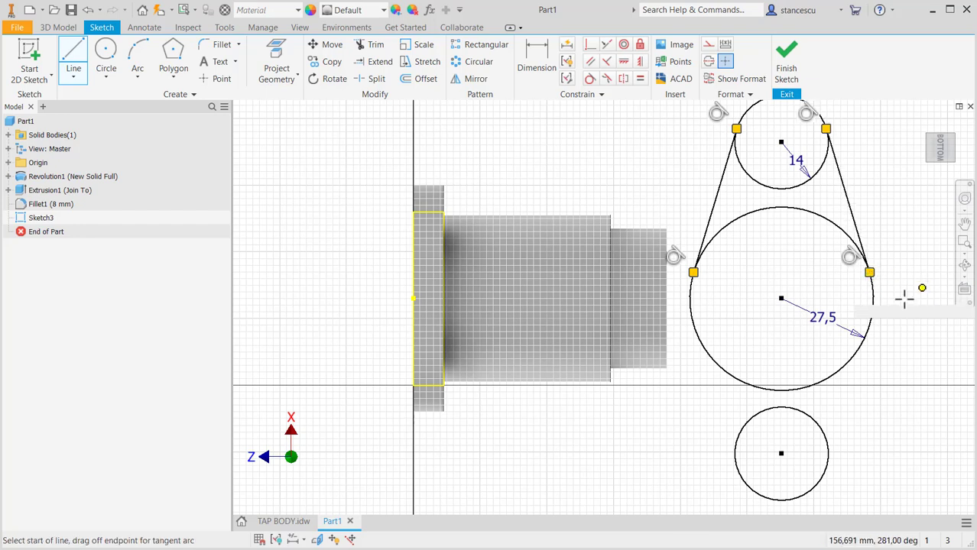
pyautogui.click(736, 469)
pyautogui.moveTo(736, 470); pyautogui.dragTo(694, 325)
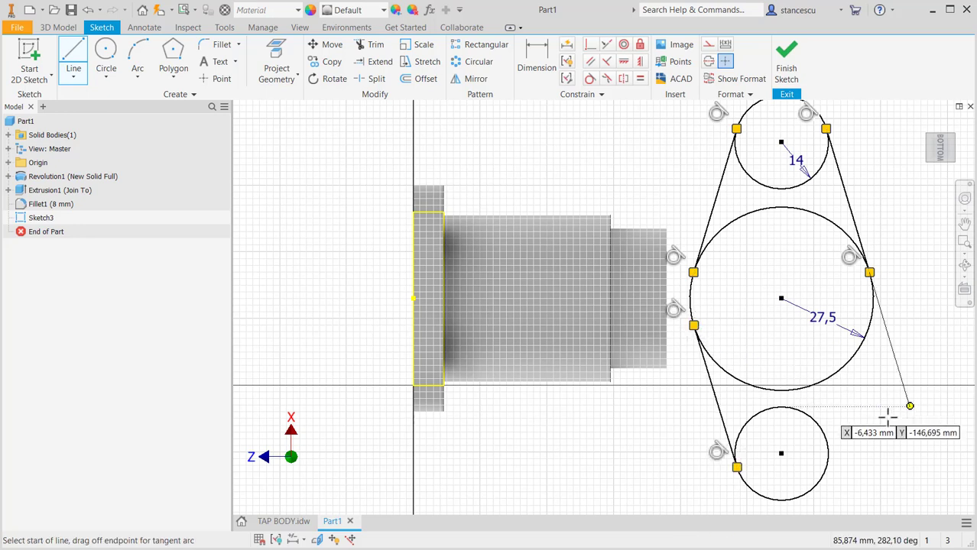
pyautogui.click(823, 477)
pyautogui.moveTo(822, 477); pyautogui.dragTo(870, 325)
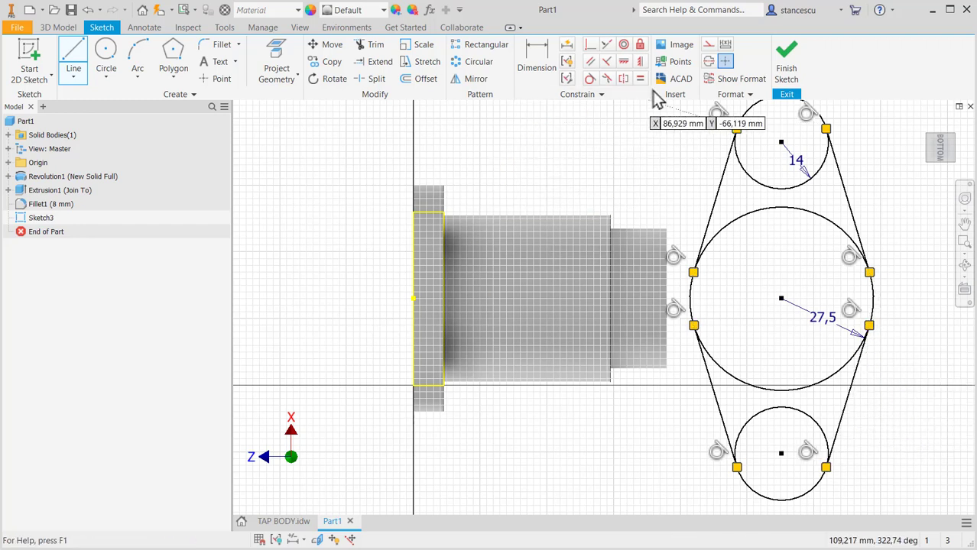
# - Make the upper and lower tangent lines on the side facing the body equal in length
pyautogui.click(640, 78)
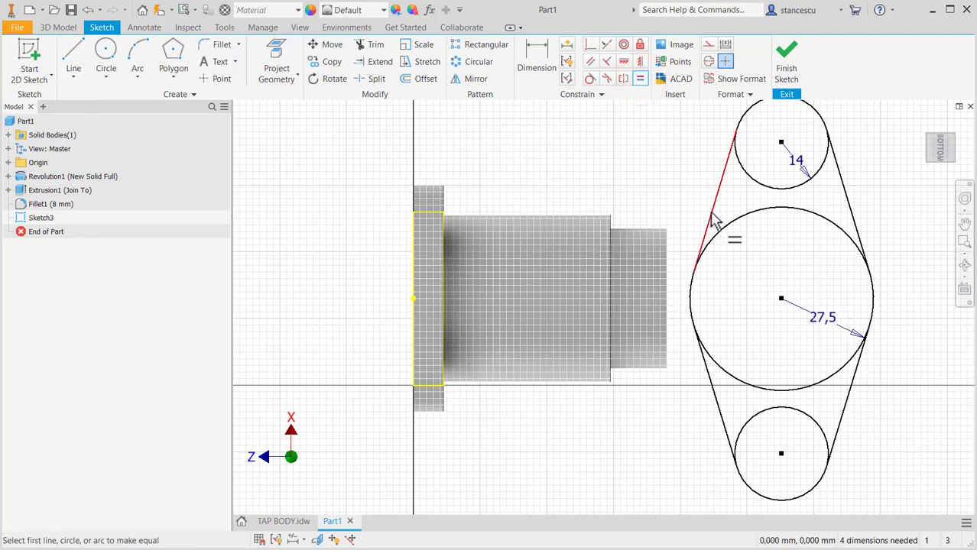
pyautogui.click(710, 211)
pyautogui.click(712, 399)
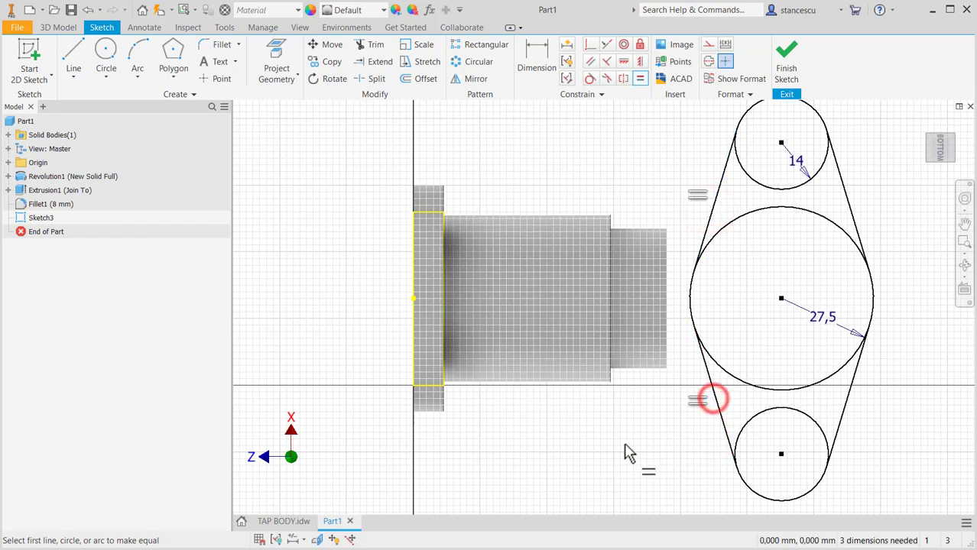
# - Trim the inner arcs of both small circles and split the large circle where the tangent lines meet it
pyautogui.click(368, 44)
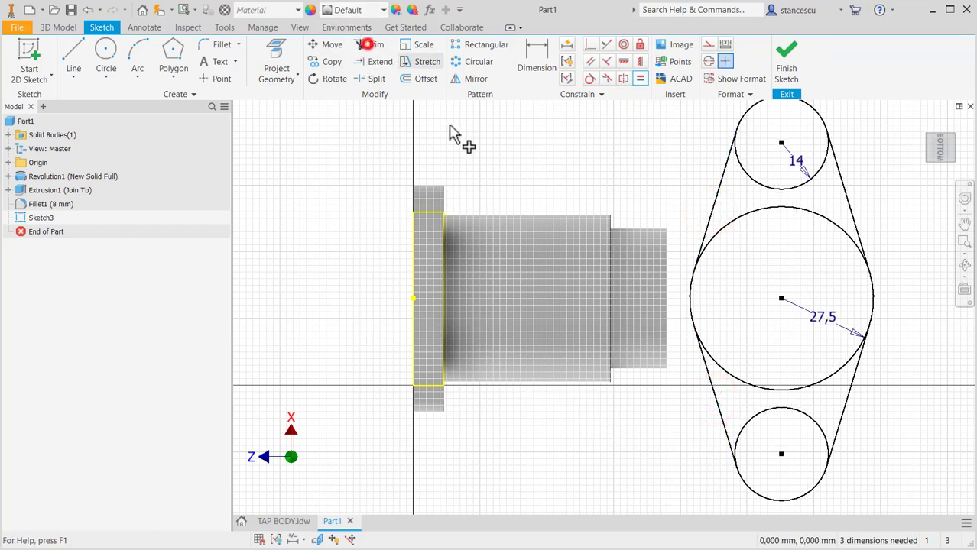
pyautogui.click(762, 184)
pyautogui.click(755, 420)
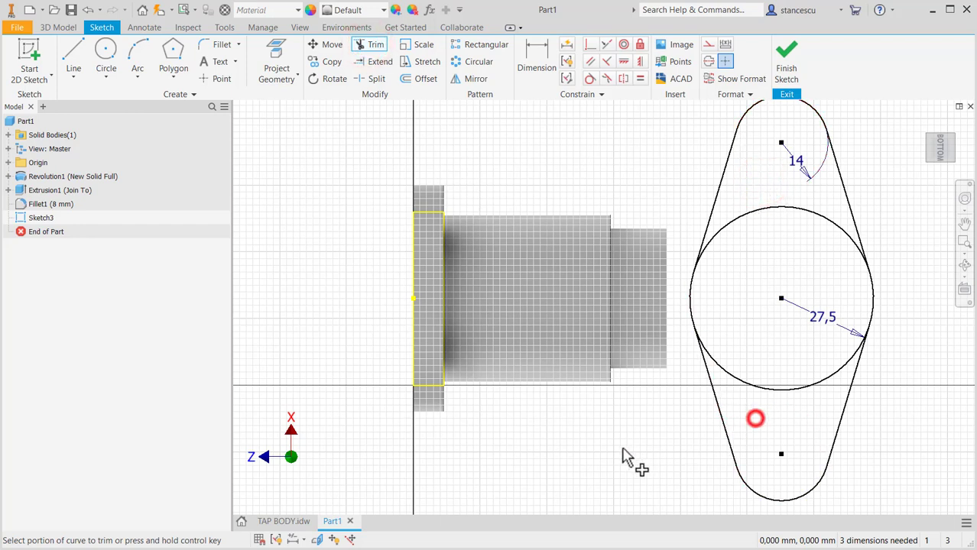
pyautogui.click(362, 80)
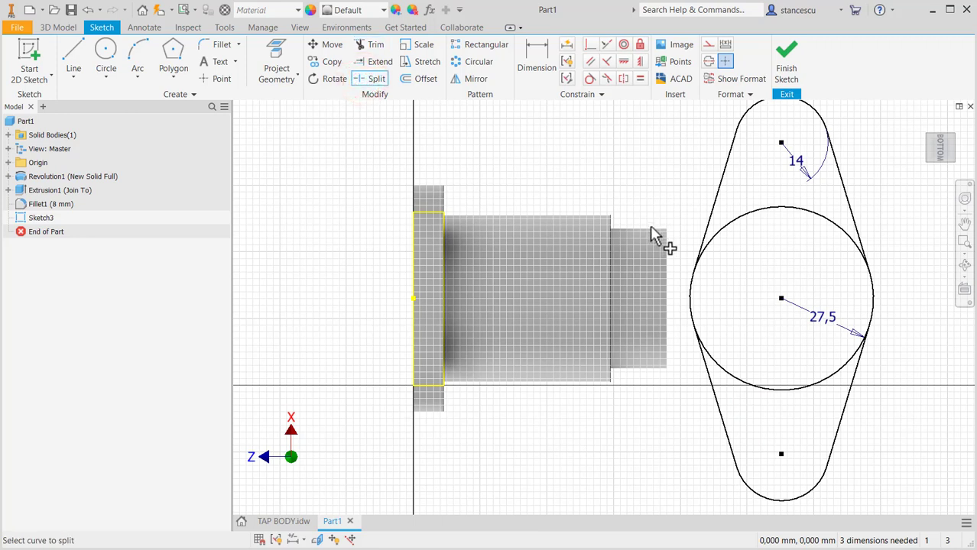
pyautogui.click(732, 376)
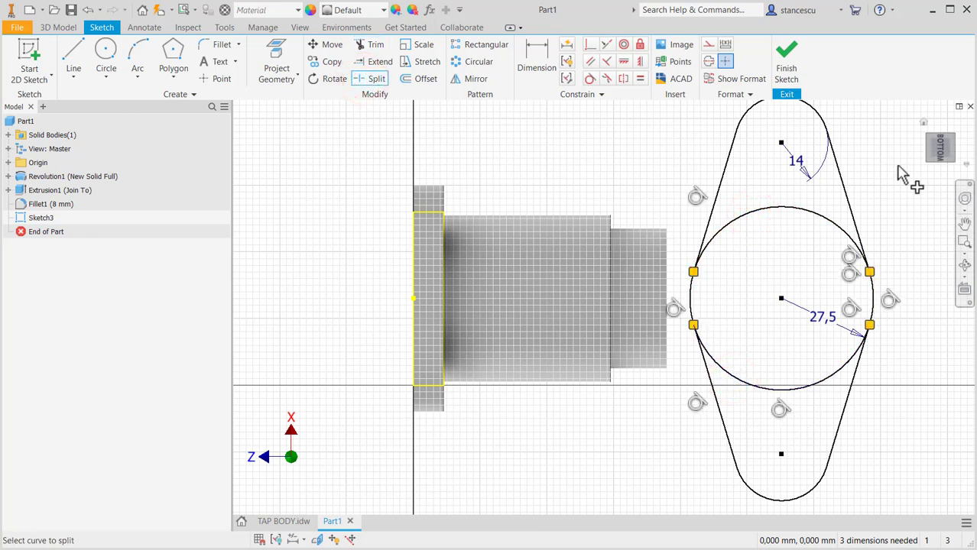
# - Convert the large circle's upper and lower inner arcs to construction geometry
pyautogui.press('Escape')
pyautogui.moveTo(790, 172); pyautogui.dragTo(751, 405)
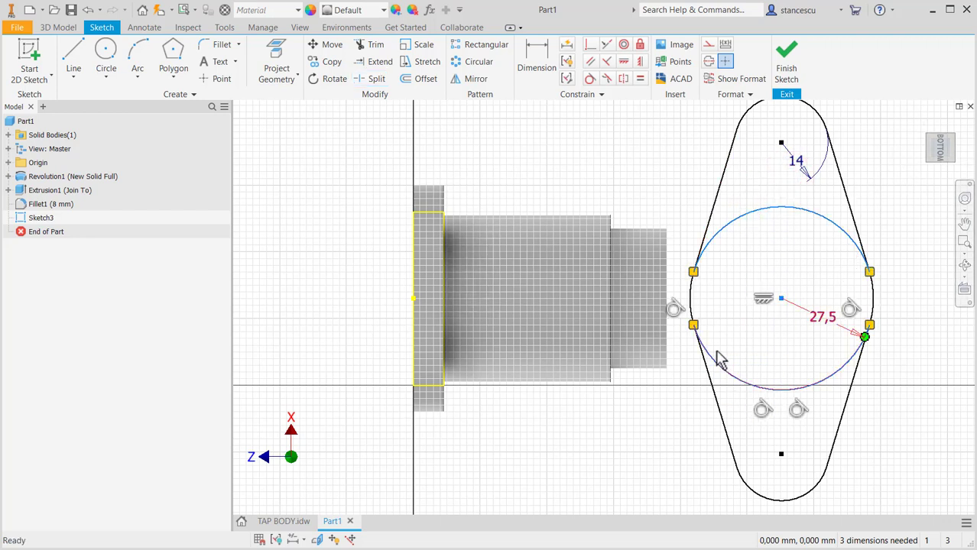
pyautogui.click(709, 44)
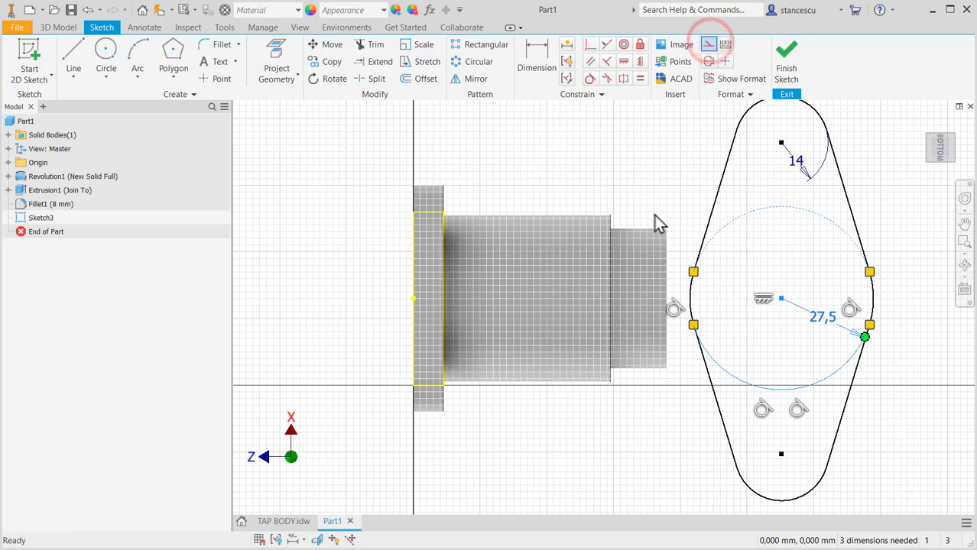
pyautogui.click(646, 170)
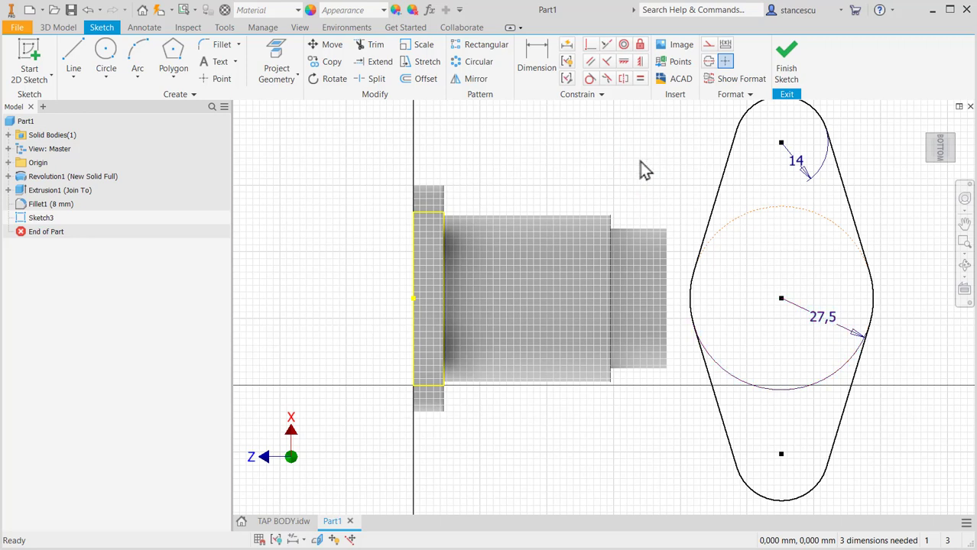
# - Dimension the distance between the centres of the two small end arcs as 80 mm
pyautogui.press('d')
pyautogui.click(811, 485)
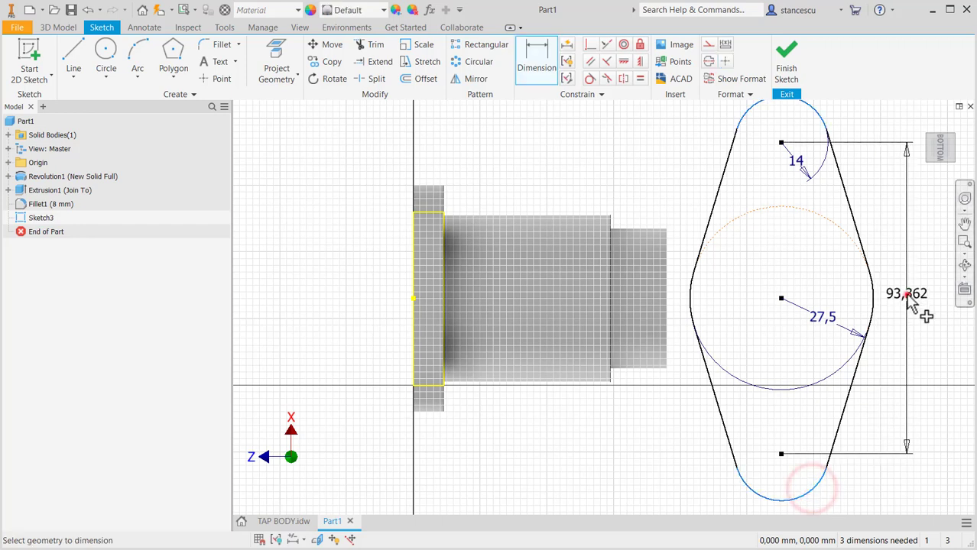
pyautogui.click(908, 300)
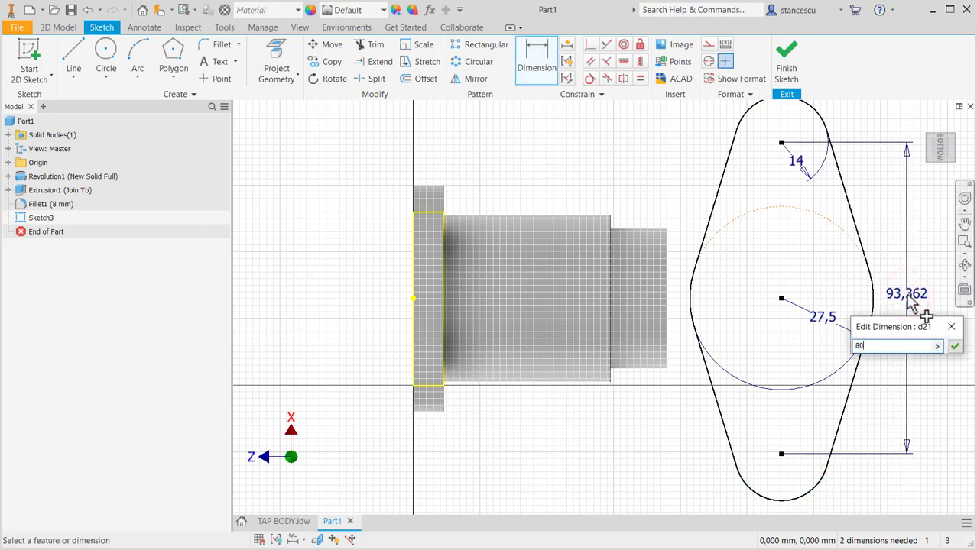
pyautogui.press('Return')
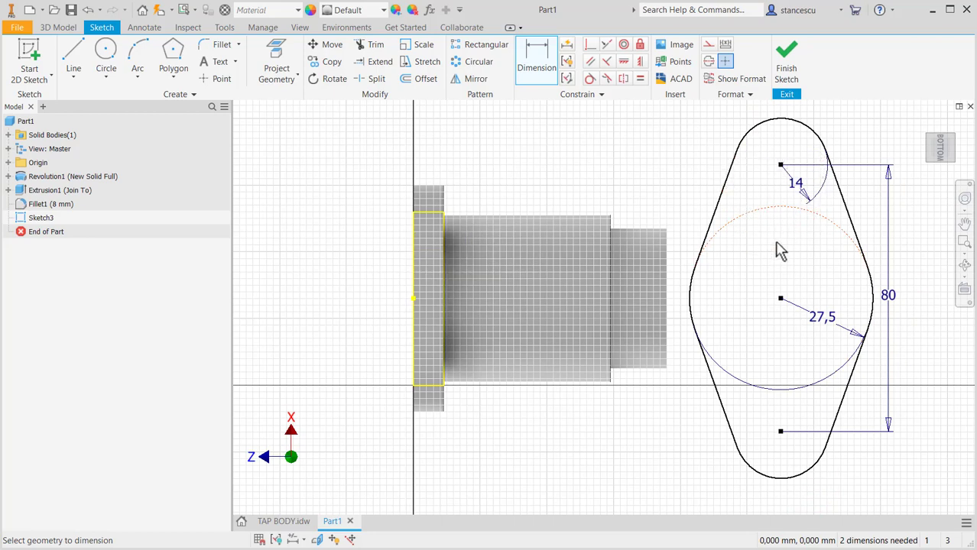
# - Align the large circle's centre with the midpoint of the flange's projected outer edge using a vertical constraint
pyautogui.moveTo(785, 262); pyautogui.dragTo(772, 246, button='middle')
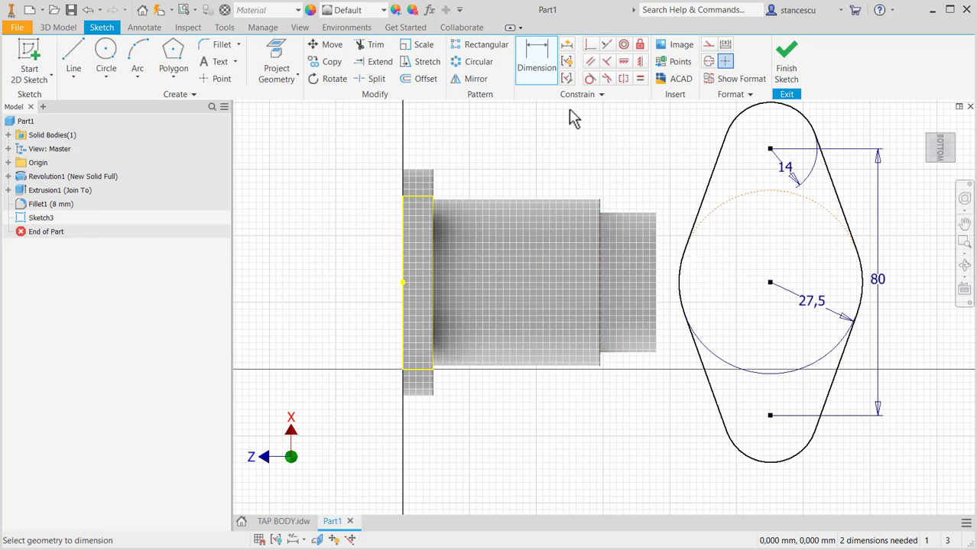
pyautogui.click(643, 62)
pyautogui.click(769, 284)
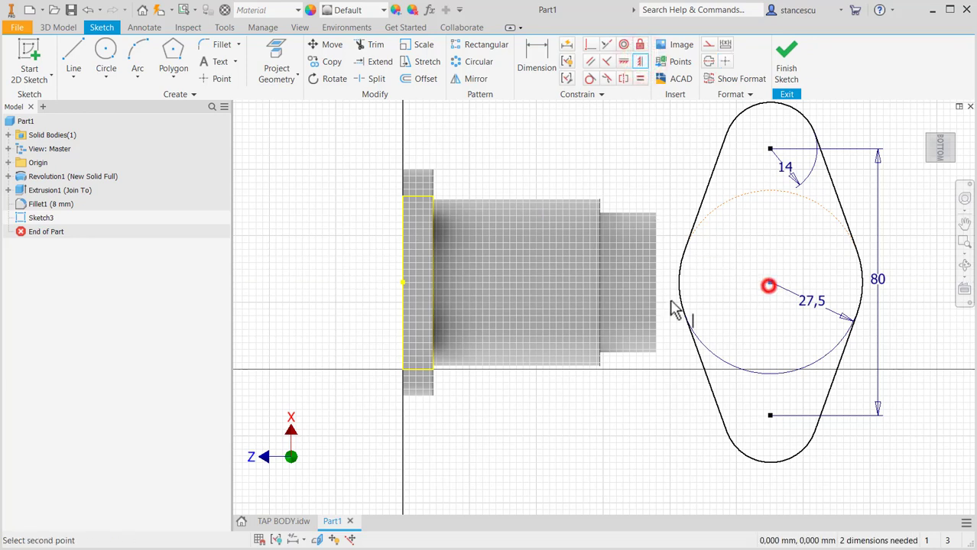
pyautogui.click(404, 282)
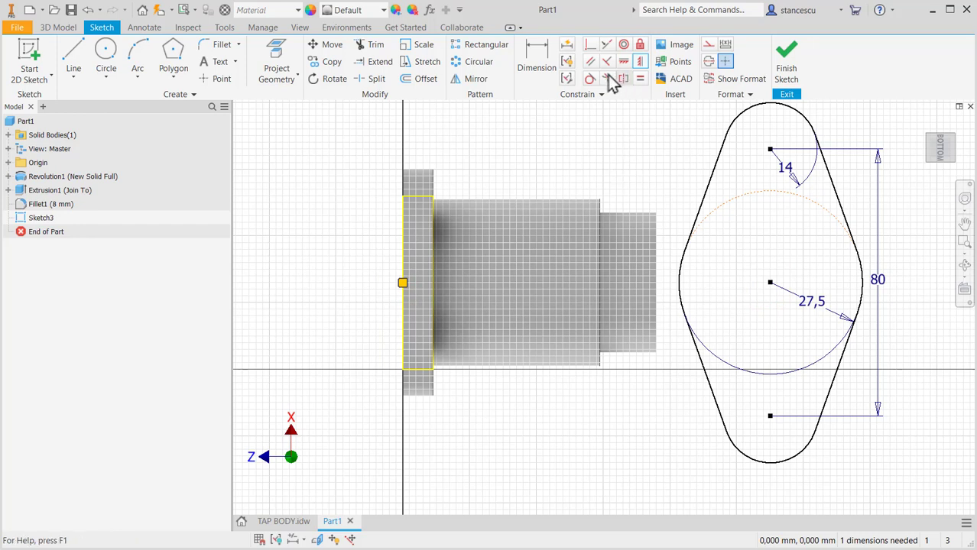
# - Dimension the distance from the flange's outer edge to the large circle's centre as 27,5 mm
pyautogui.click(538, 51)
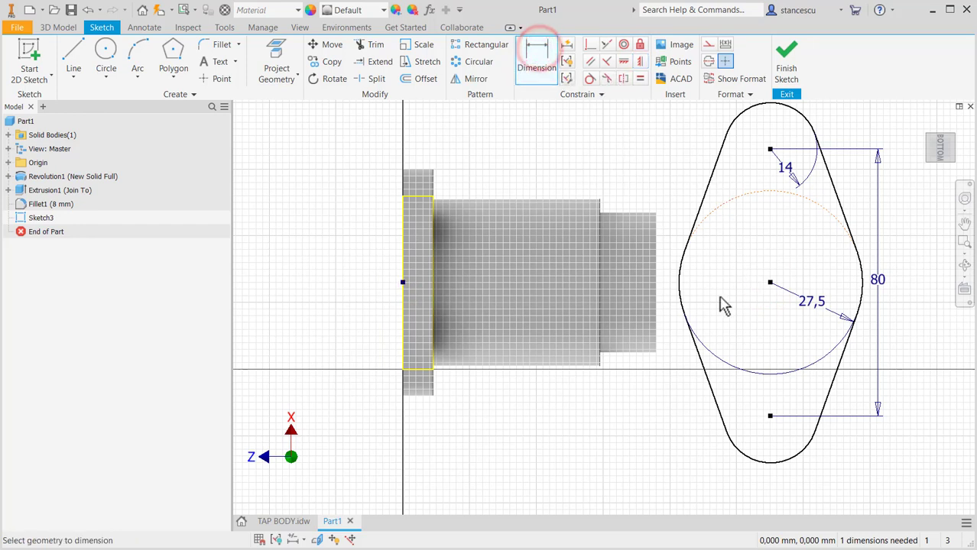
pyautogui.click(720, 360)
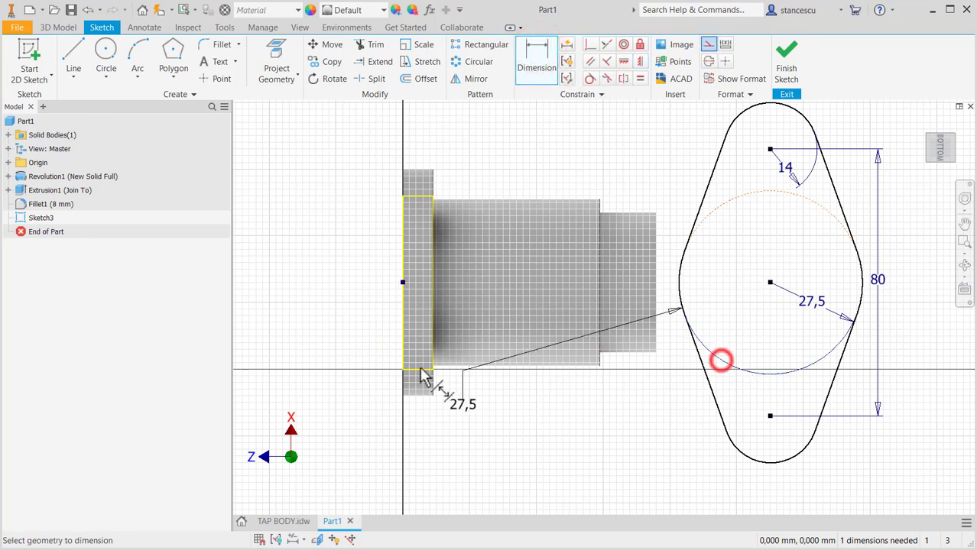
pyautogui.click(403, 282)
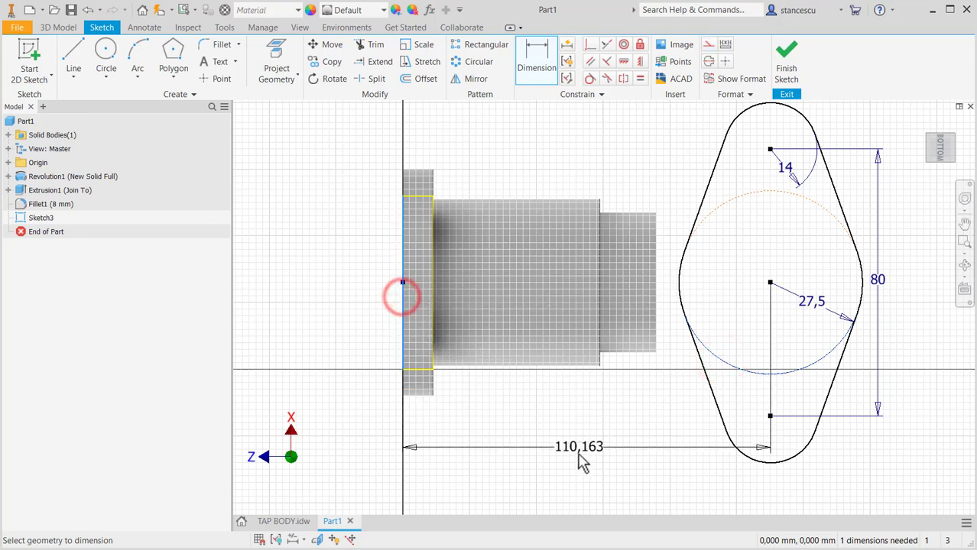
pyautogui.click(567, 489)
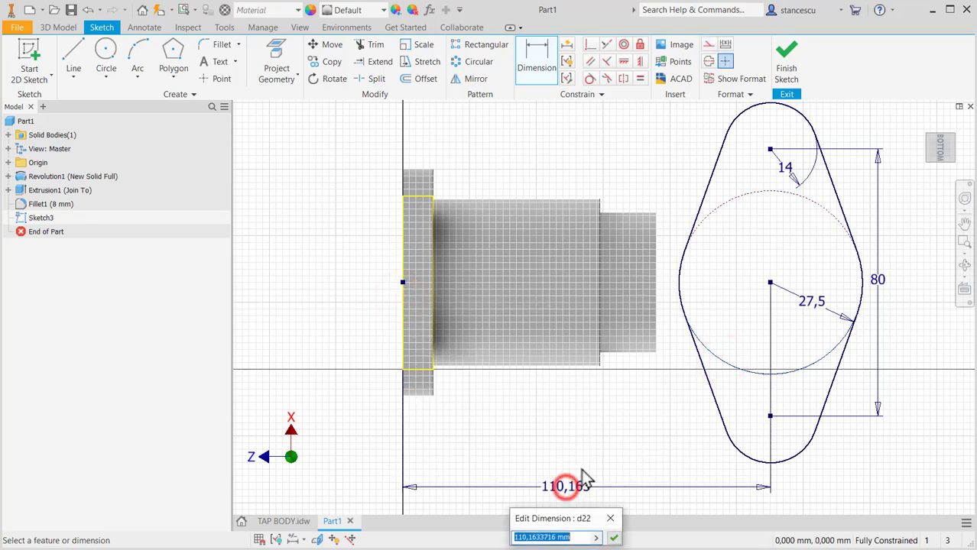
pyautogui.write('27')
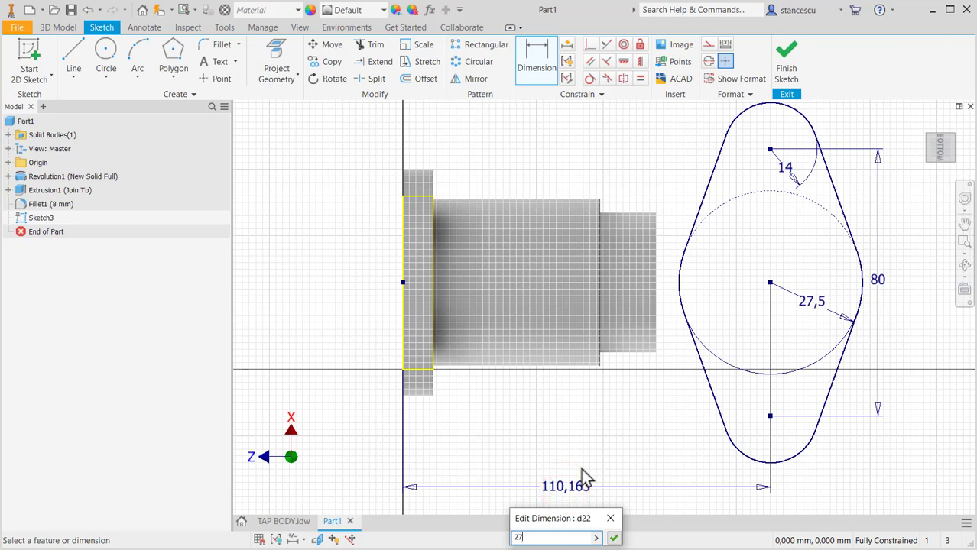
pyautogui.write(',5')
pyautogui.press('Return')
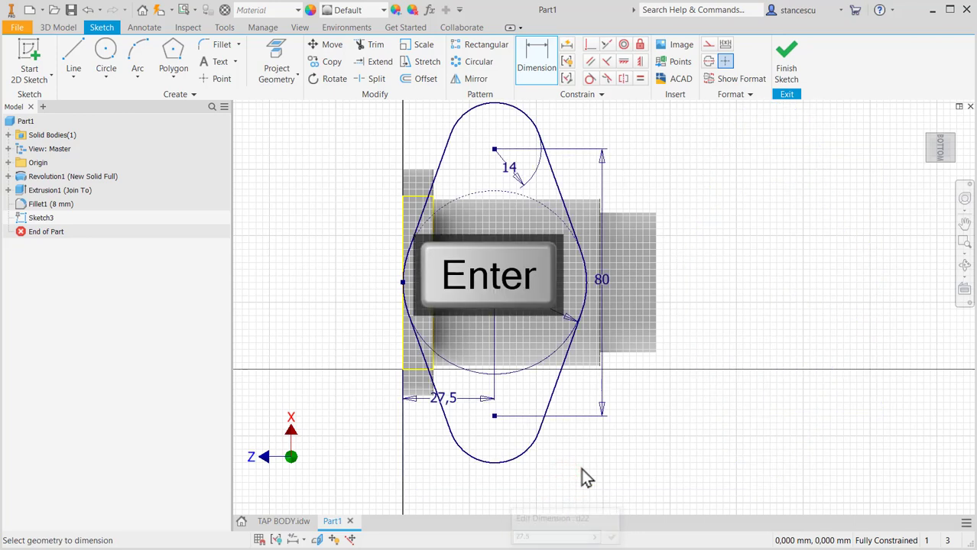
pyautogui.scroll(3, 445, 295)
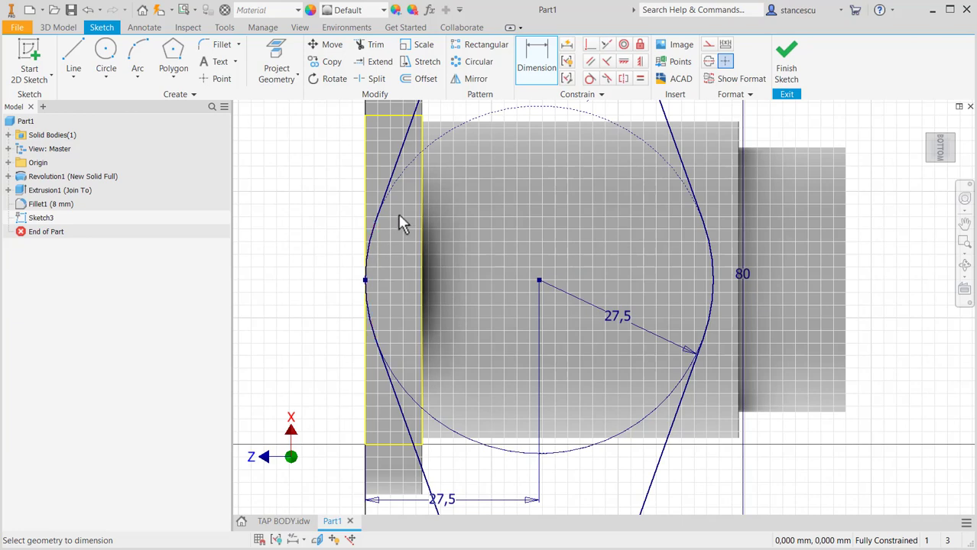
pyautogui.scroll(-3, 590, 318)
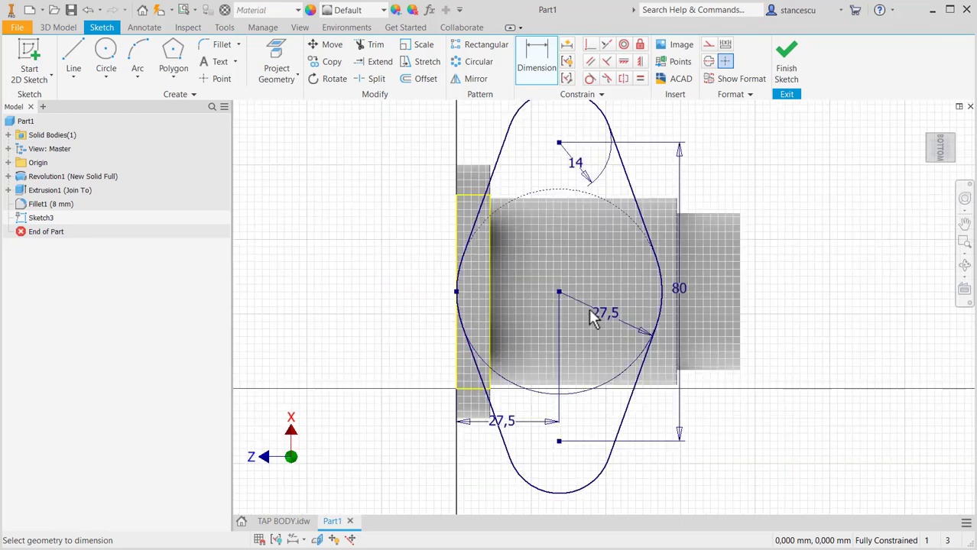
pyautogui.moveTo(739, 355); pyautogui.dragTo(789, 337, button='middle')
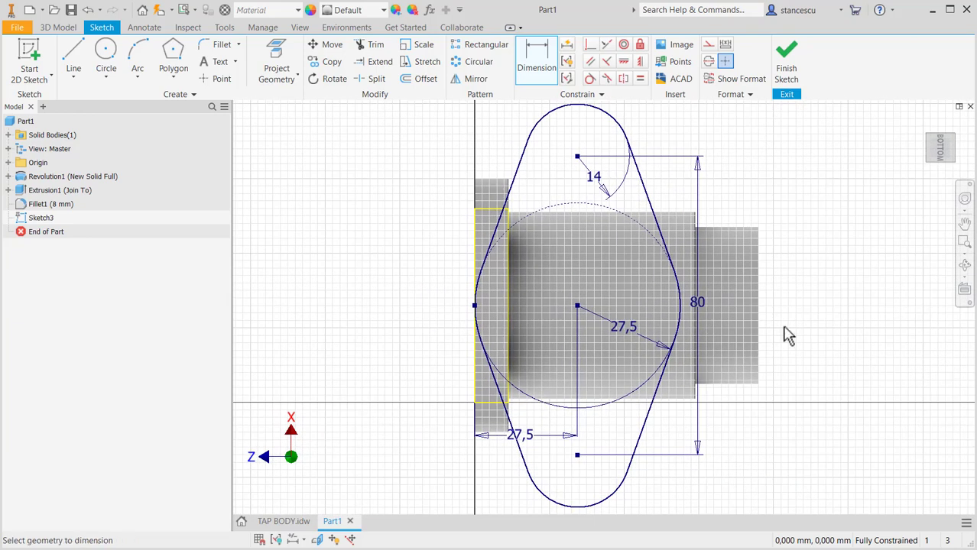
# - Finish the base sketch and extrude its profile 13 mm upward in the flipped direction, joined to the body
pyautogui.click(795, 63)
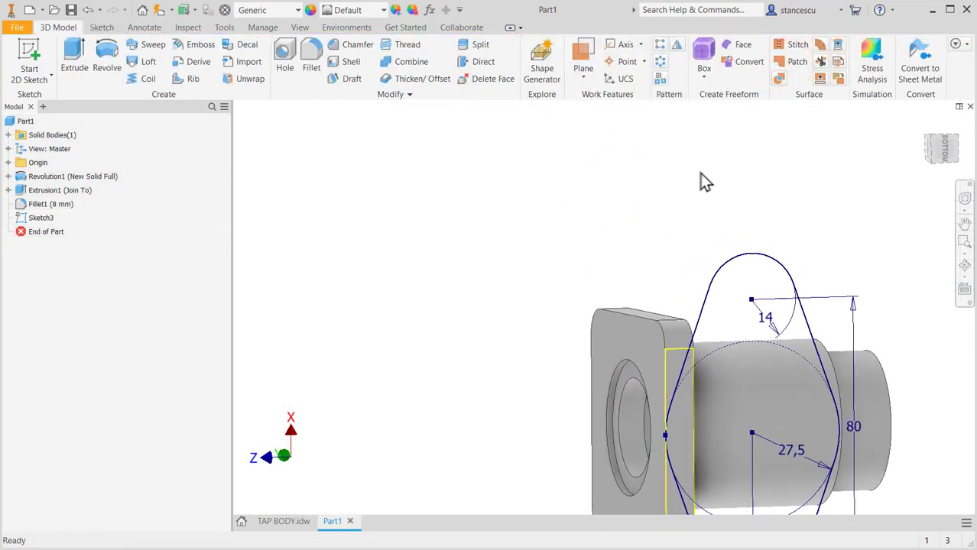
pyautogui.press('F6')
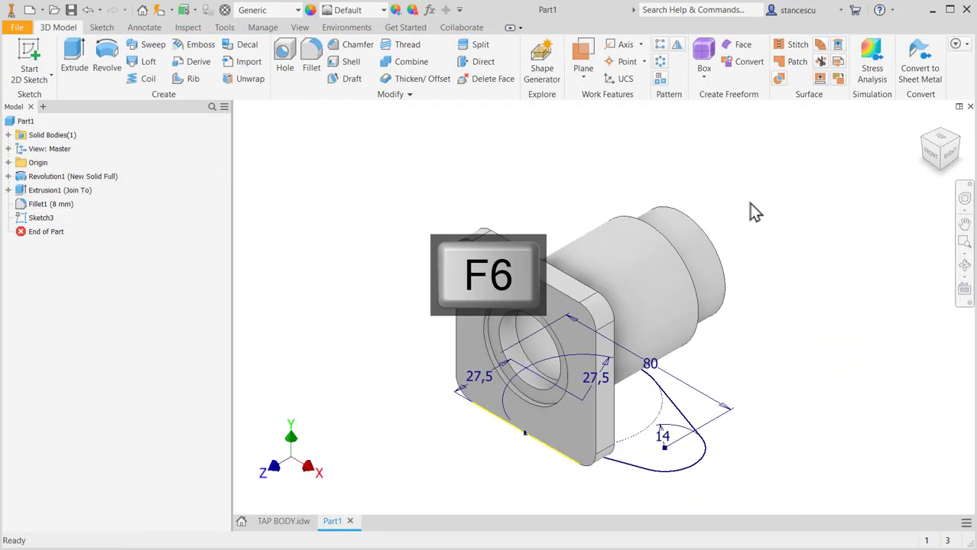
pyautogui.click(75, 57)
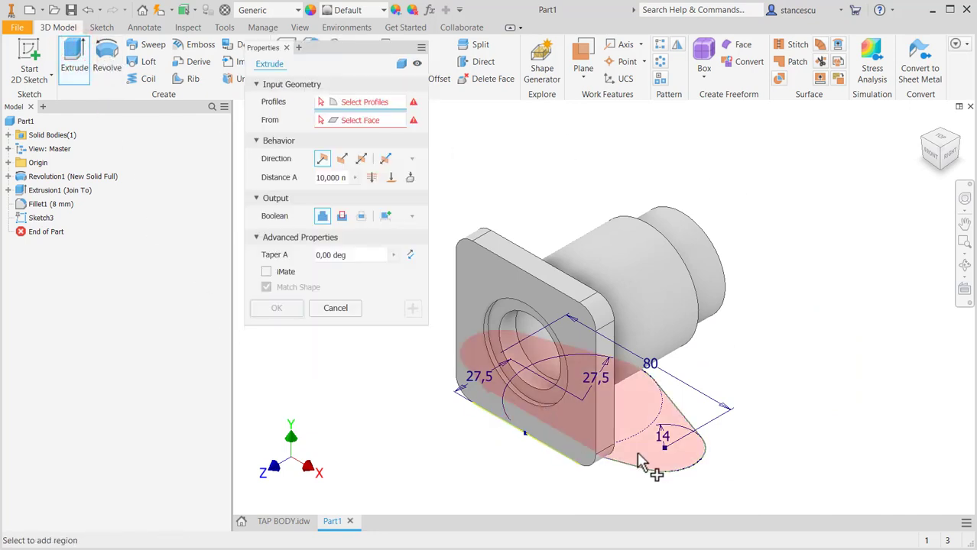
pyautogui.click(641, 463)
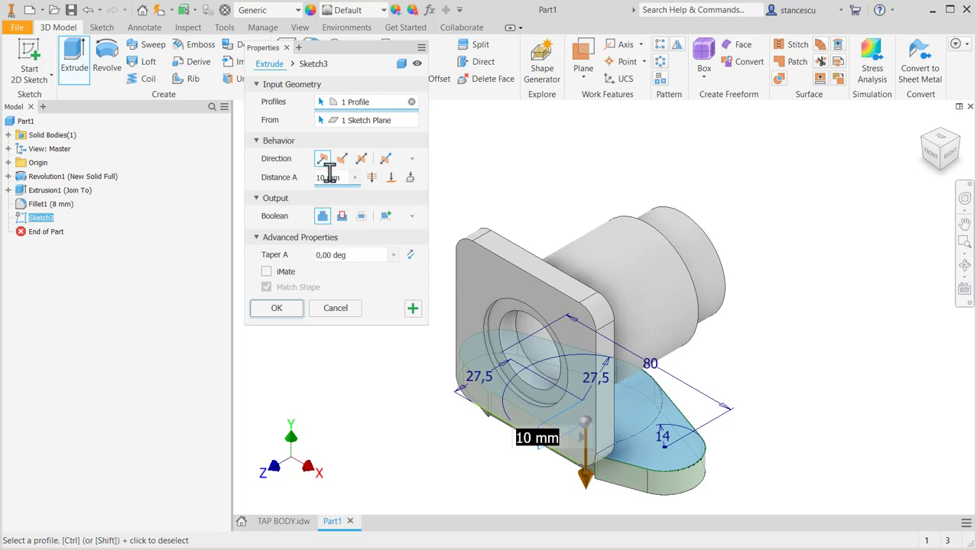
pyautogui.click(342, 159)
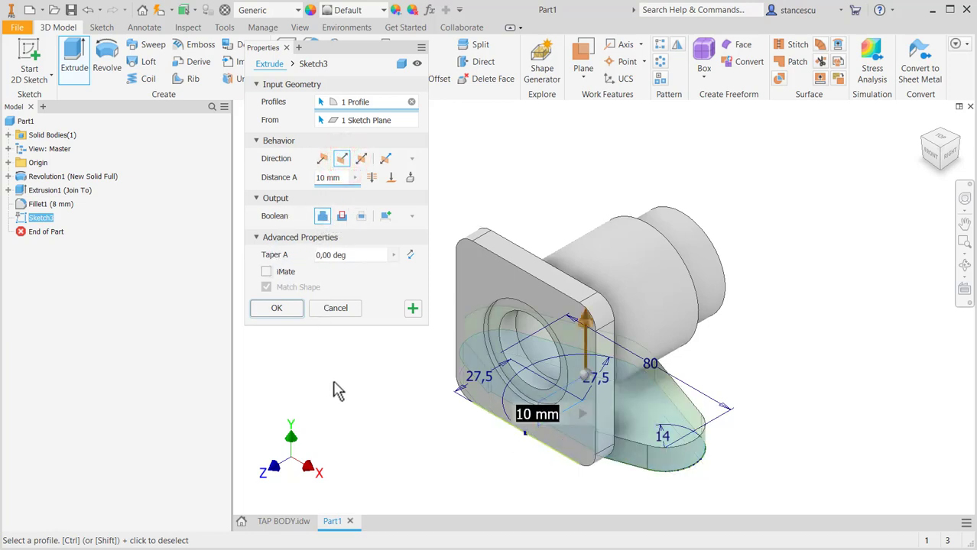
pyautogui.write('13')
pyautogui.press('Return')
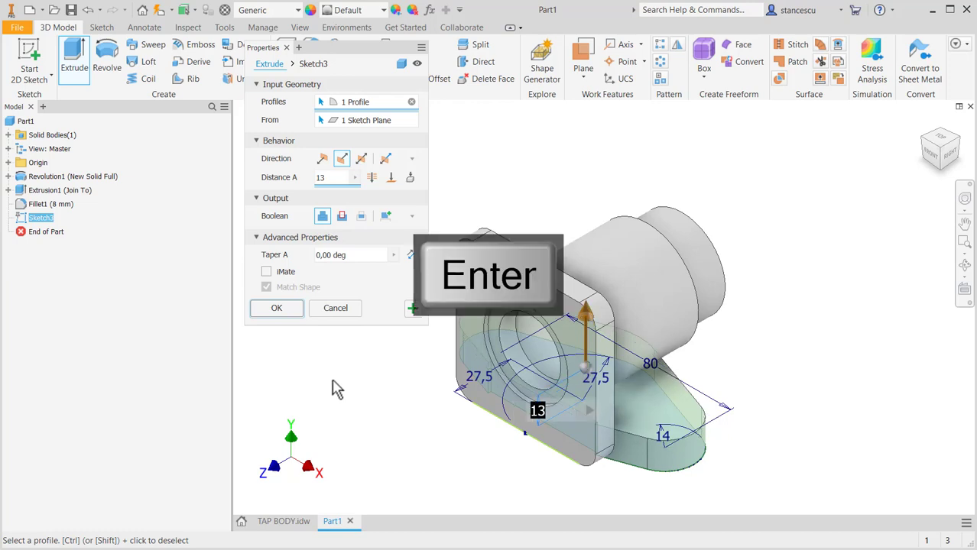
pyautogui.click(272, 309)
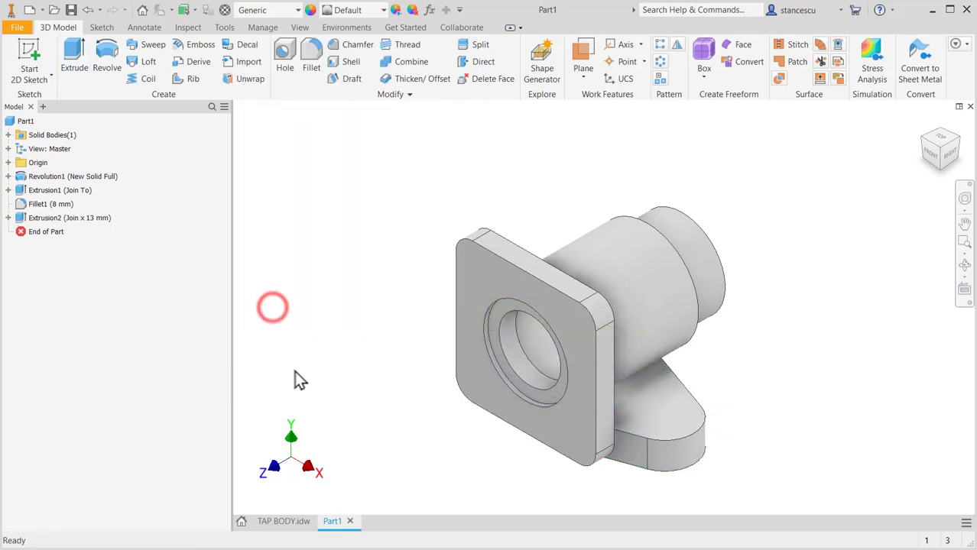
pyautogui.keyDown('shift'); pyautogui.moveTo(358, 403); pyautogui.dragTo(434, 383, button='middle'); pyautogui.keyUp('shift')
pyautogui.press('F6')
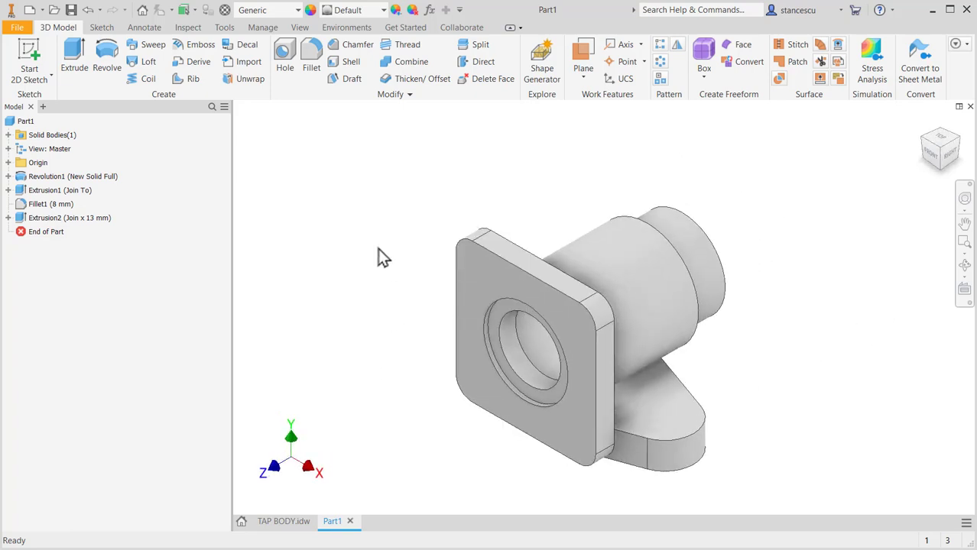
# - Examine the TAP BODY.idw drawing views for the fillet radii on the base, the outer body and the inner bore
pyautogui.click(284, 521)
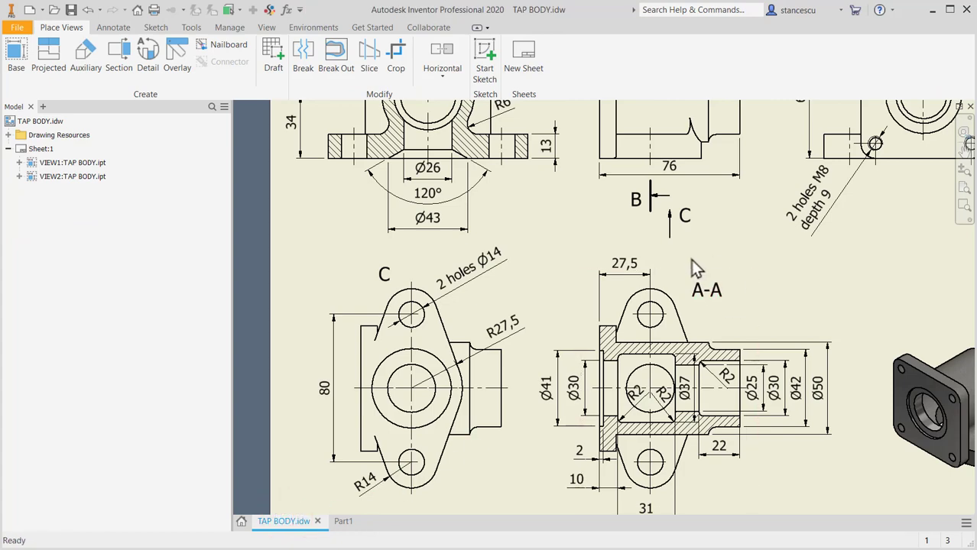
pyautogui.scroll(5, 691, 259)
pyautogui.scroll(-4, 691, 259)
pyautogui.scroll(-1, 700, 255)
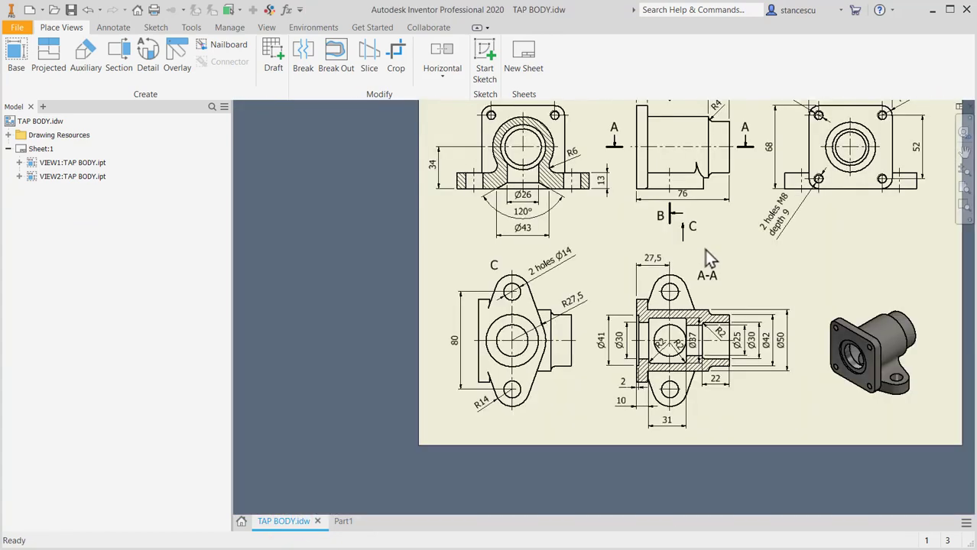
pyautogui.moveTo(719, 253); pyautogui.dragTo(665, 296, button='middle')
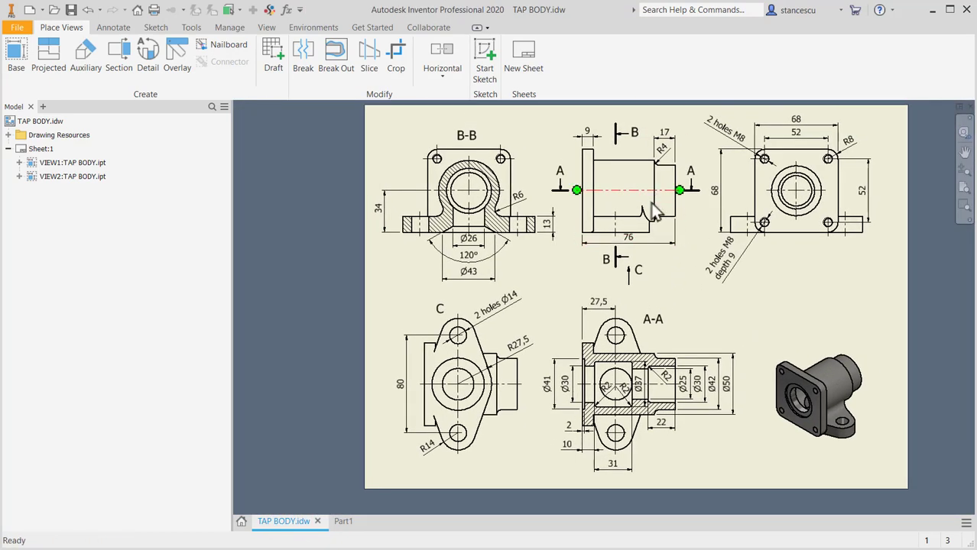
pyautogui.scroll(3, 491, 216)
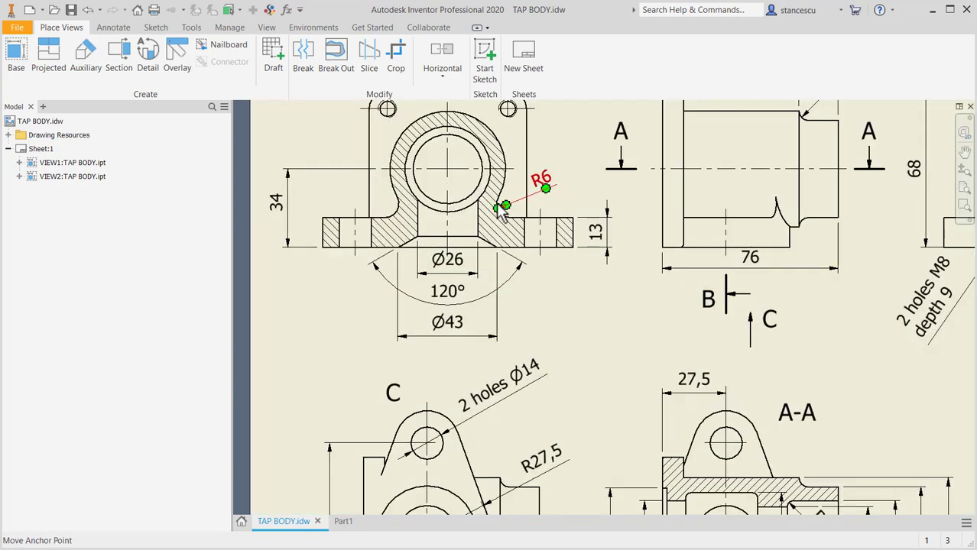
pyautogui.moveTo(816, 164); pyautogui.dragTo(785, 200, button='middle')
pyautogui.scroll(-3, 785, 200)
pyautogui.moveTo(778, 315); pyautogui.dragTo(766, 224, button='middle')
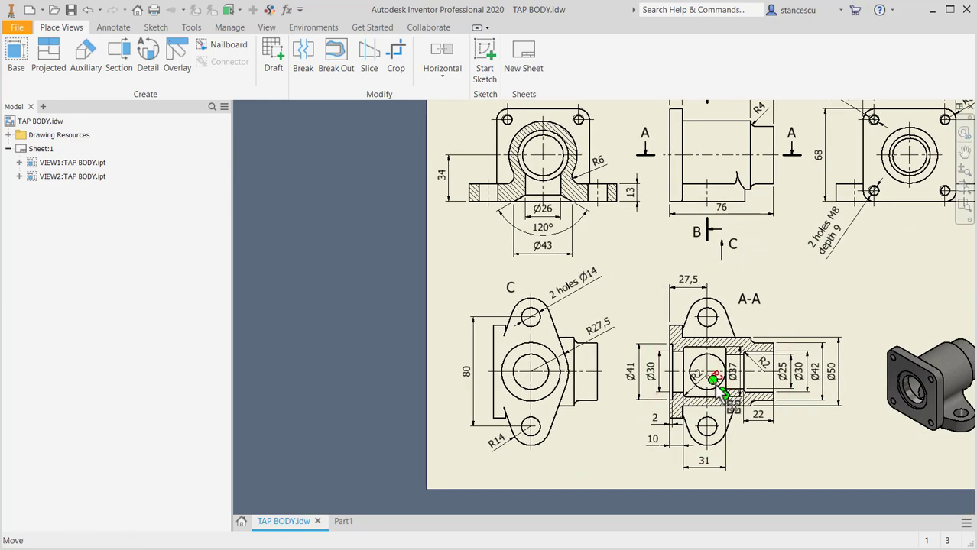
pyautogui.scroll(3, 717, 386)
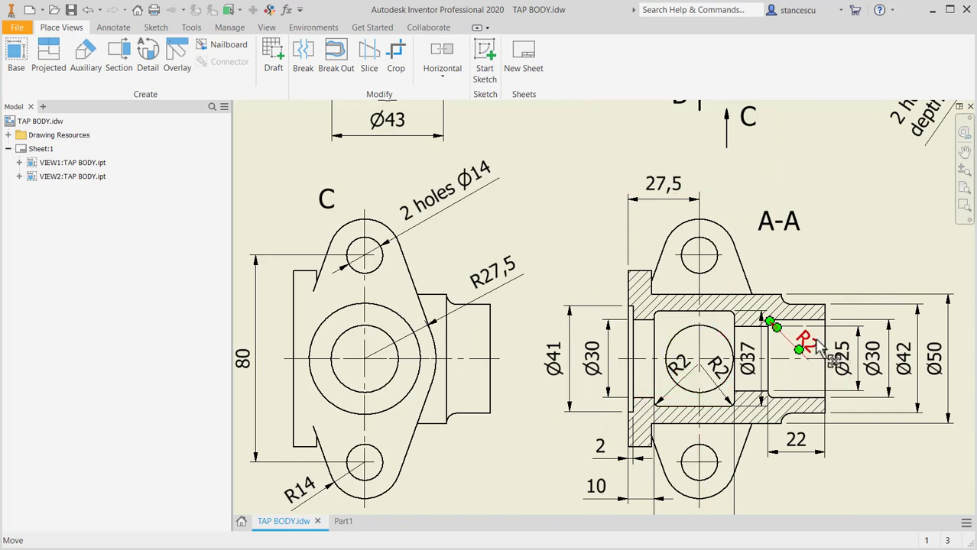
# - In Part1, apply 2 mm fillets to the two end edges of the inner chamber and the inner step of the rear bore
pyautogui.click(344, 526)
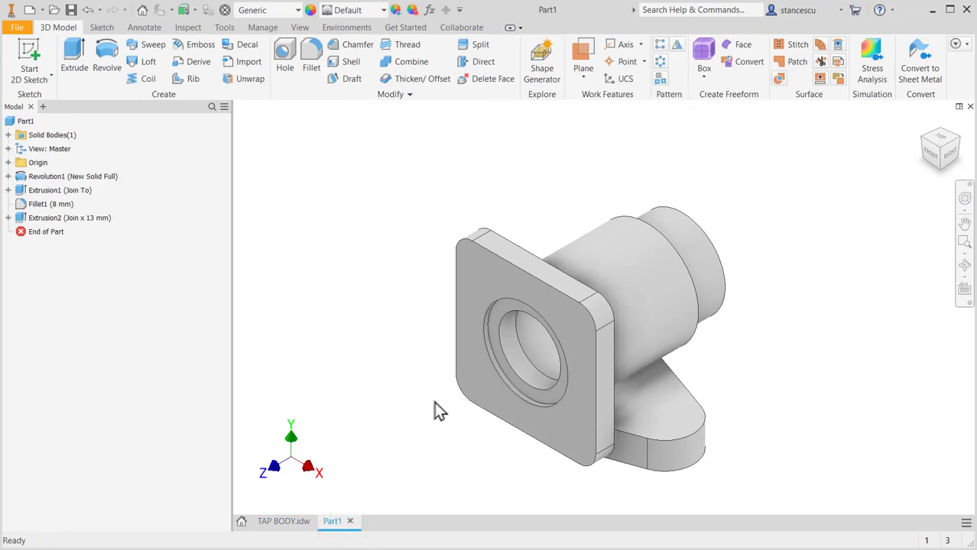
pyautogui.moveTo(448, 388)
pyautogui.keyDown('shift'); pyautogui.mouseDown(button='middle')
pyautogui.moveTo(458, 371)
pyautogui.moveTo(479, 383)
pyautogui.moveTo(466, 382)
pyautogui.mouseUp(button='middle'); pyautogui.keyUp('shift')
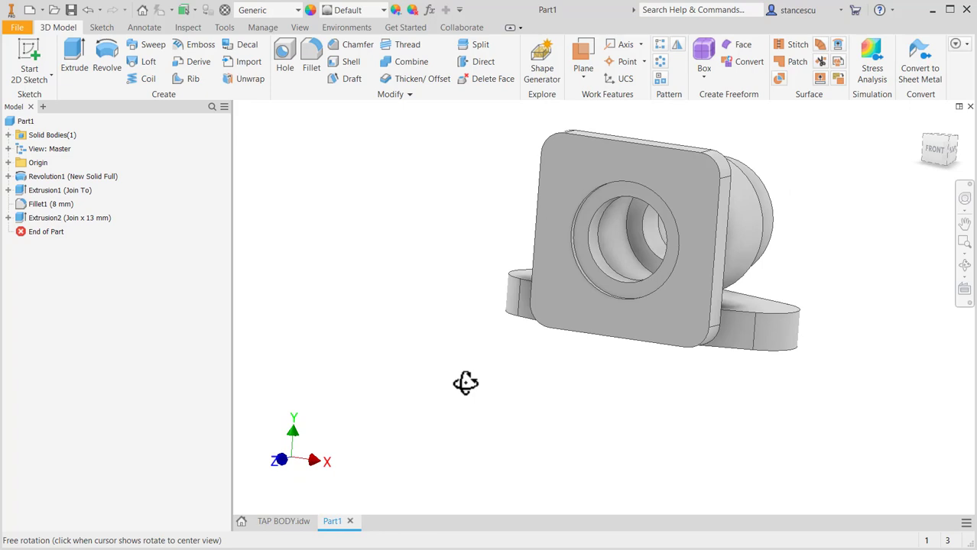
pyautogui.click(313, 62)
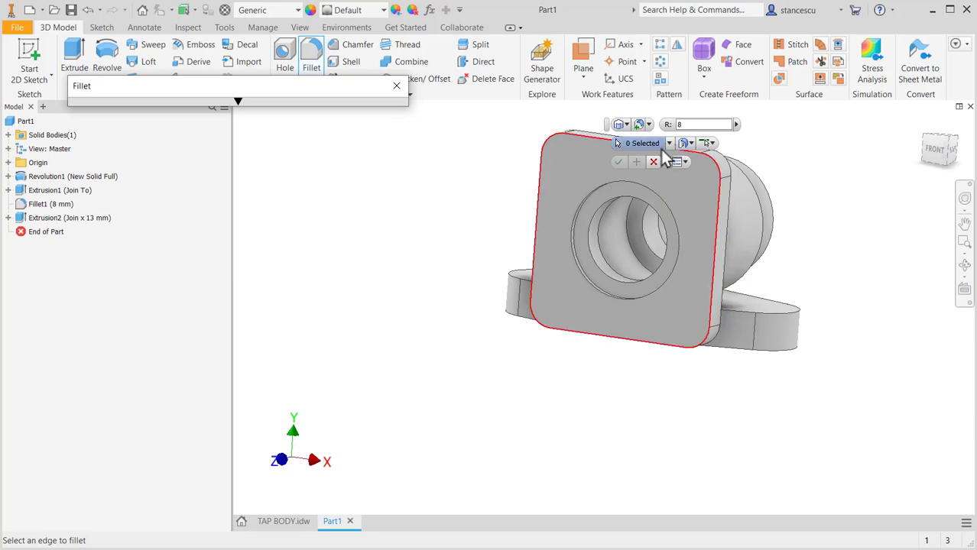
pyautogui.click(682, 124)
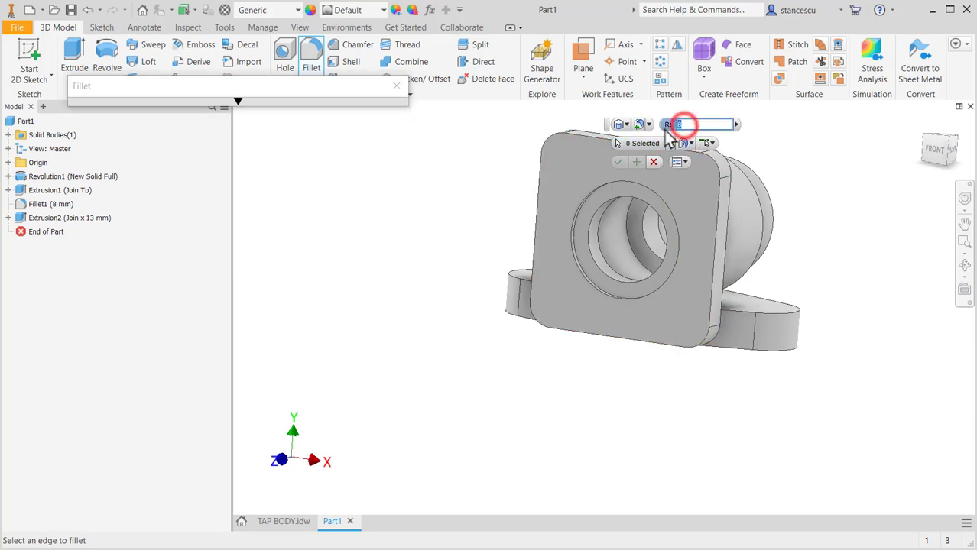
pyautogui.write('2')
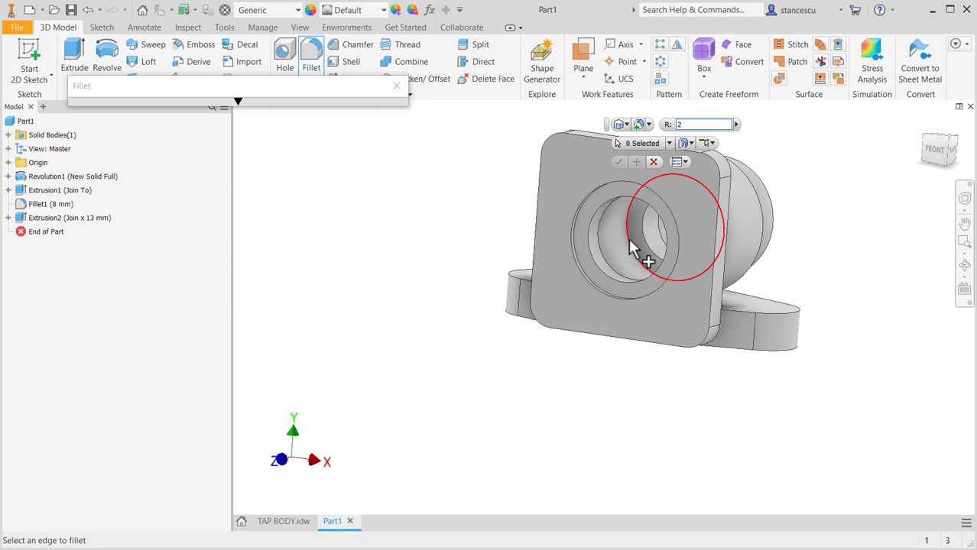
pyautogui.click(631, 246)
pyautogui.keyDown('shift'); pyautogui.moveTo(722, 375); pyautogui.dragTo(540, 382, button='middle'); pyautogui.keyUp('shift')
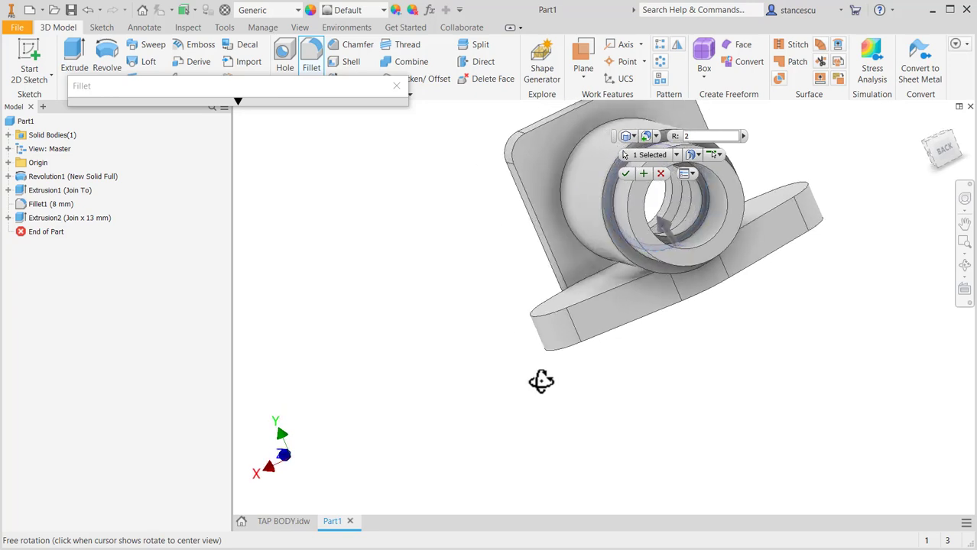
pyautogui.click(683, 214)
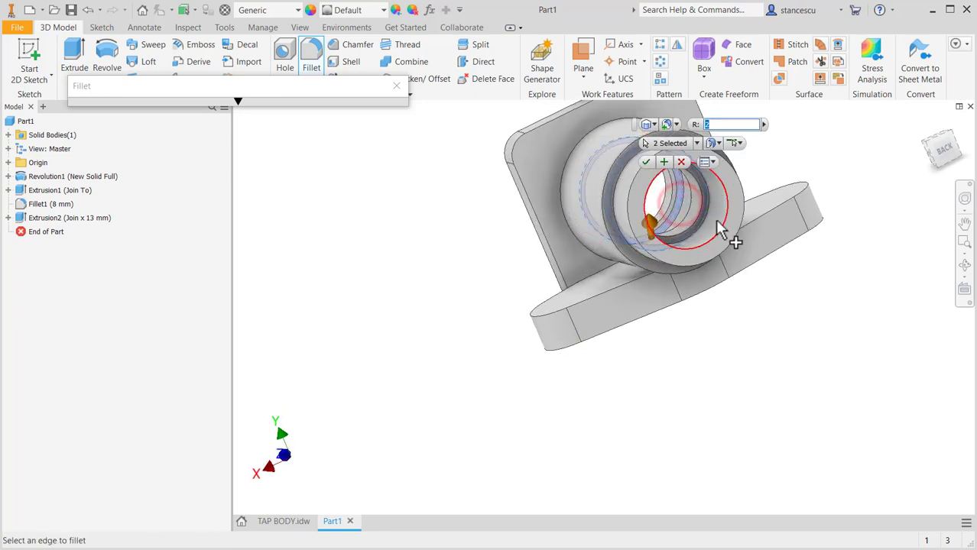
pyautogui.keyDown('shift'); pyautogui.moveTo(719, 240); pyautogui.dragTo(768, 266, button='middle'); pyautogui.keyUp('shift')
pyautogui.click(652, 210)
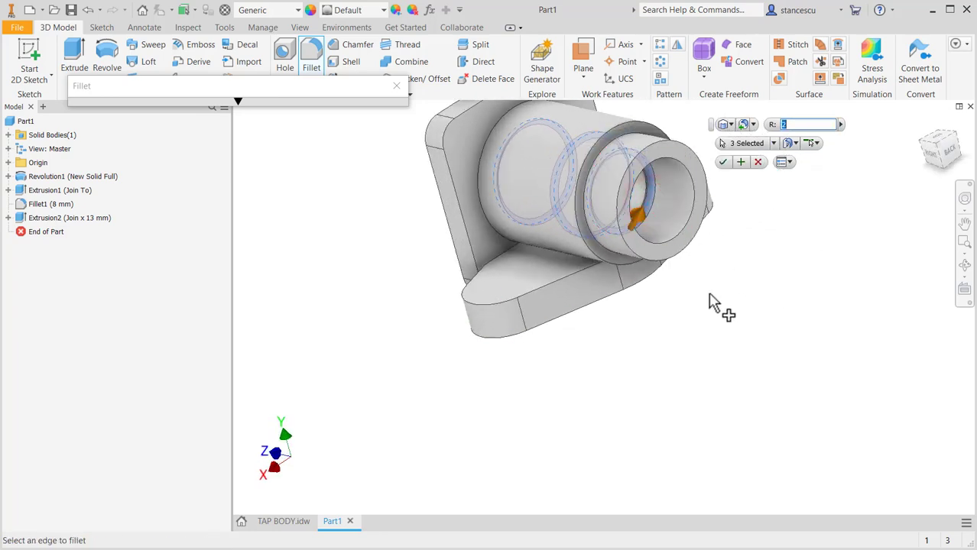
pyautogui.click(740, 163)
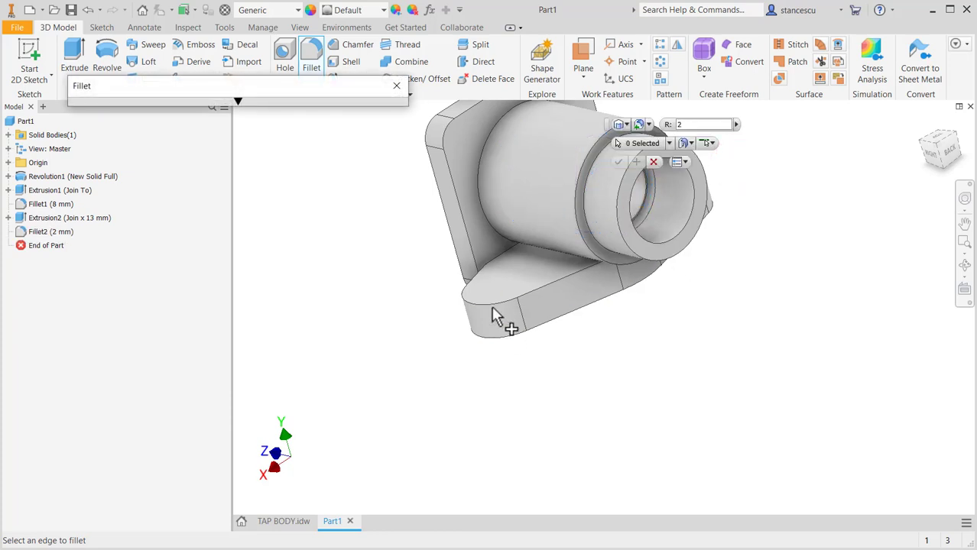
# - Add 6 mm fillets to both edges where the cylindrical outer body meets the top of the mounting base
pyautogui.click(547, 248)
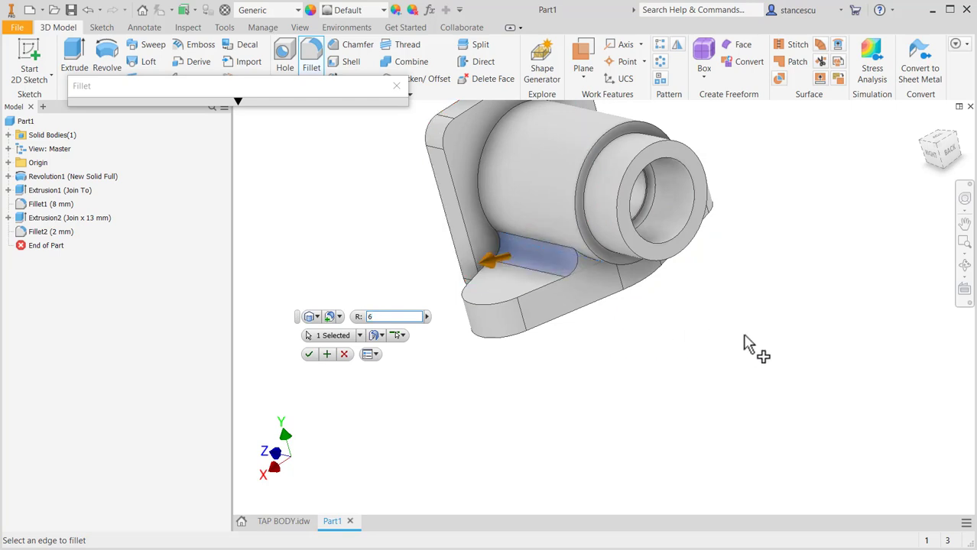
pyautogui.keyDown('shift'); pyautogui.moveTo(742, 335); pyautogui.dragTo(686, 354, button='middle'); pyautogui.keyUp('shift')
pyautogui.keyDown('shift'); pyautogui.moveTo(768, 308); pyautogui.dragTo(693, 331, button='middle'); pyautogui.keyUp('shift')
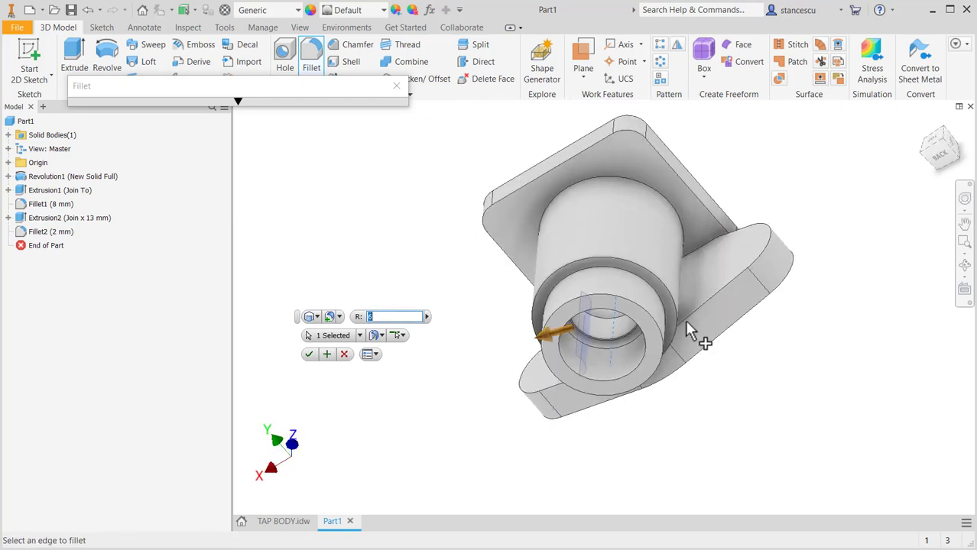
pyautogui.keyDown('shift'); pyautogui.moveTo(759, 389); pyautogui.dragTo(729, 383, button='middle'); pyautogui.keyUp('shift')
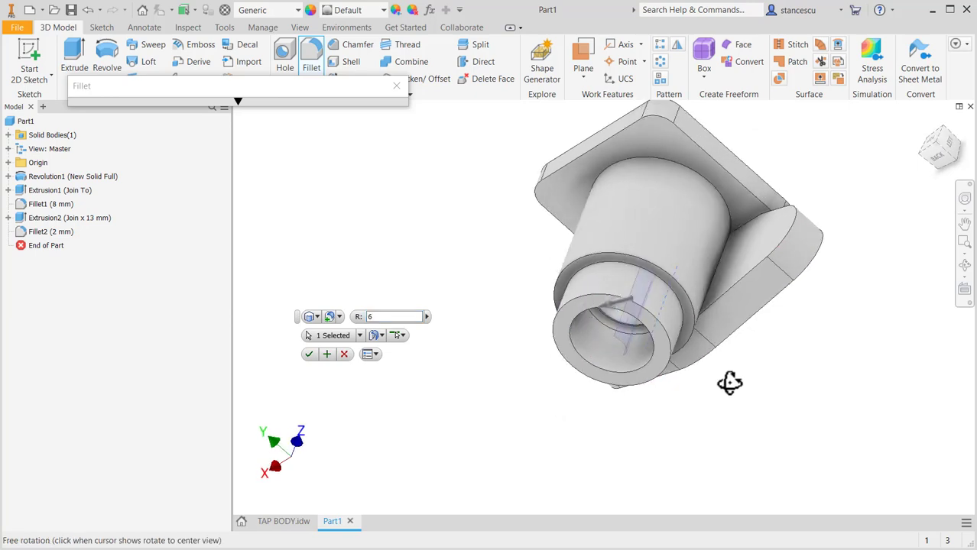
pyautogui.click(734, 289)
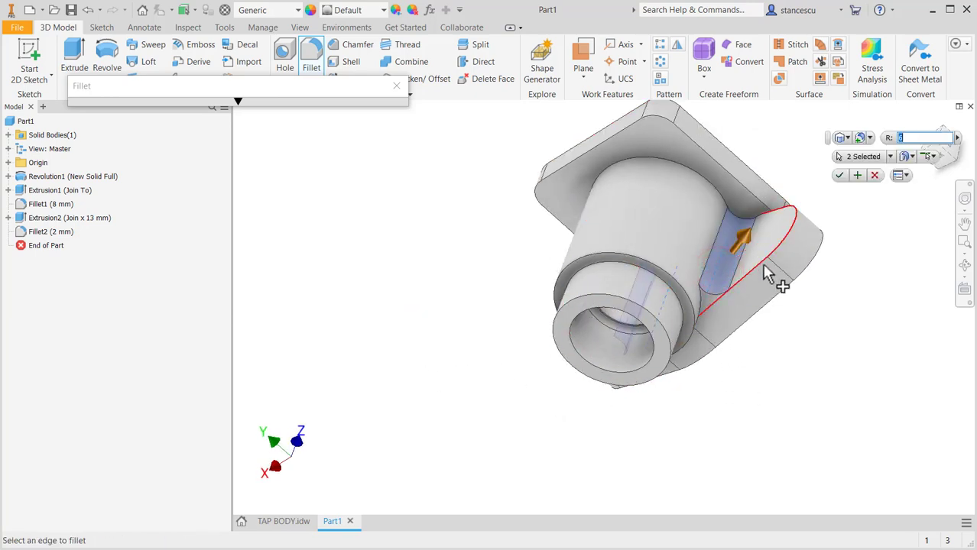
pyautogui.click(857, 176)
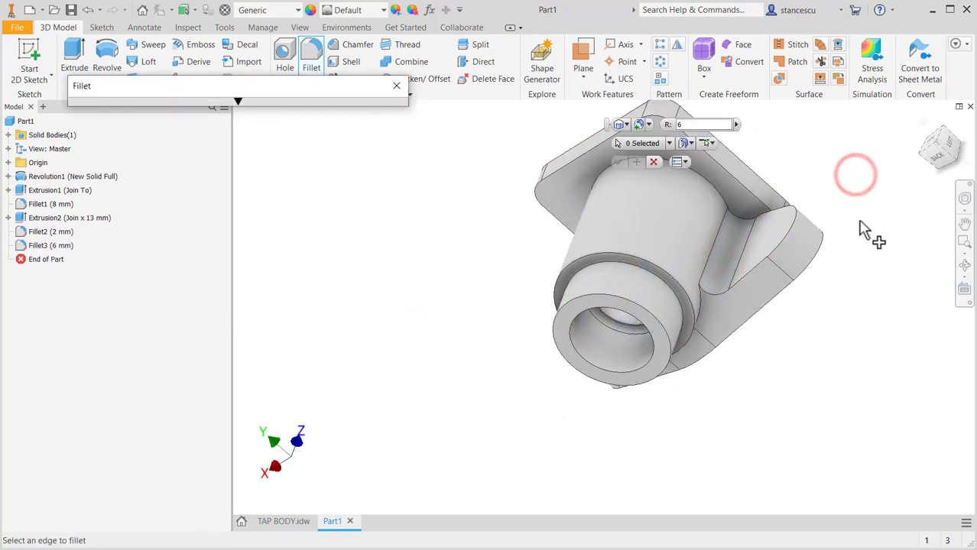
# - Add a 4 mm fillet around the outer step where the large cylinder meets the smaller rear cylinder
pyautogui.click(634, 268)
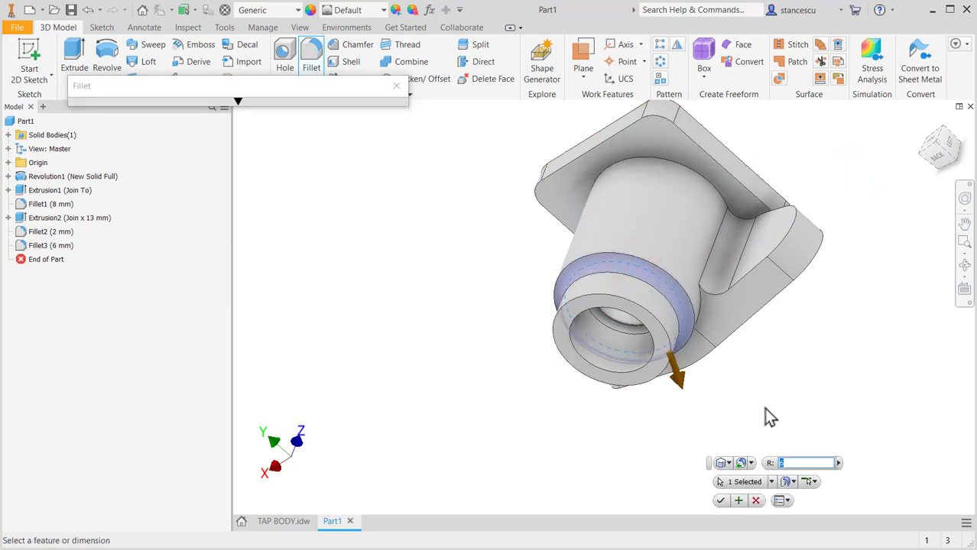
pyautogui.write('4')
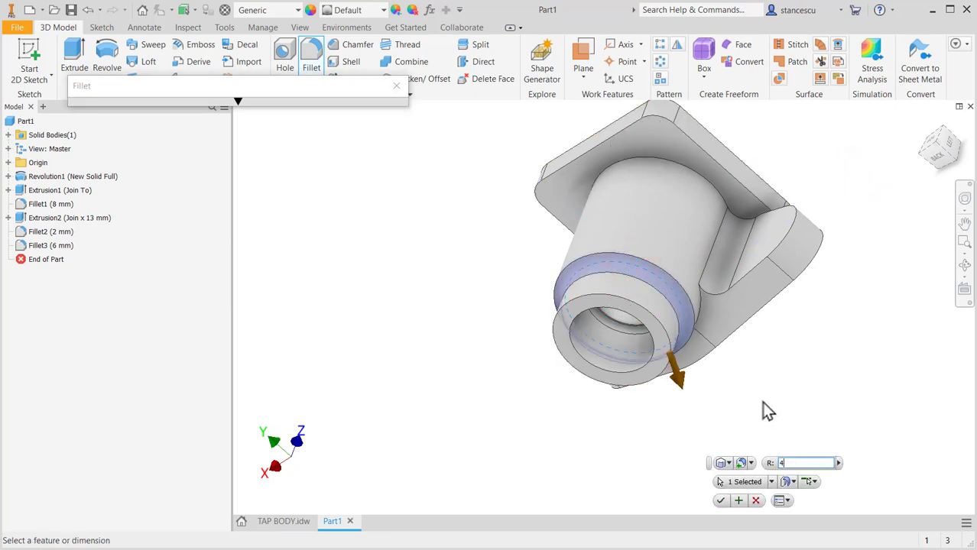
pyautogui.click(723, 501)
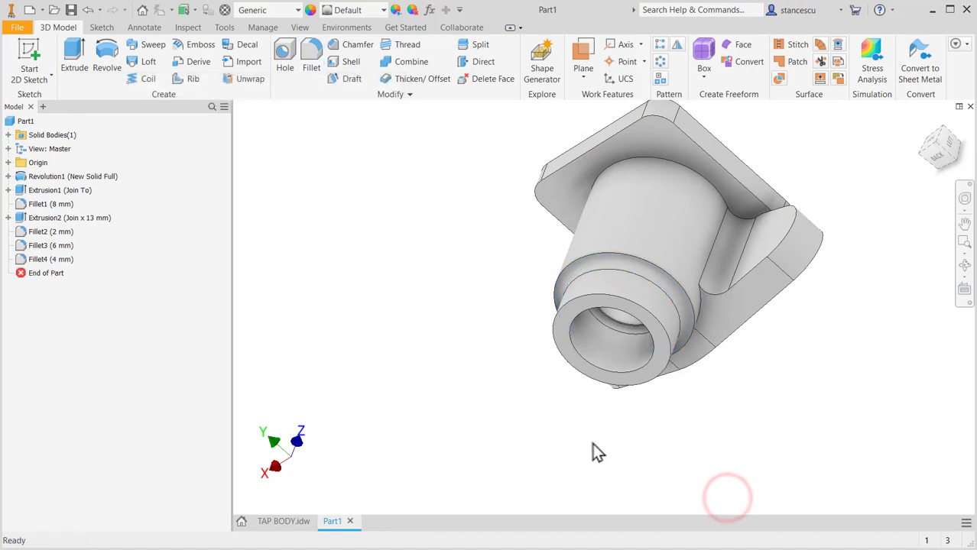
pyautogui.press('F6')
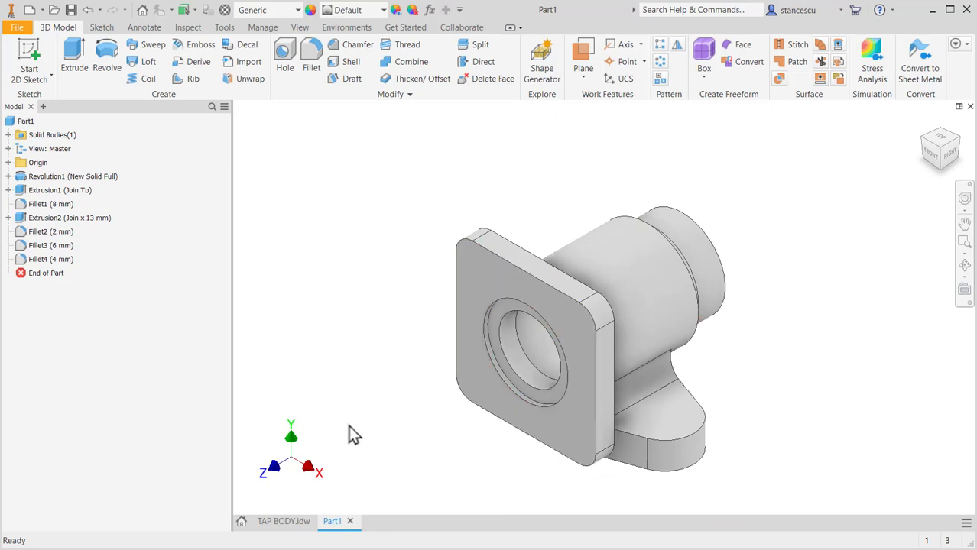
# - Examine section B-B in TAP BODY.idw for the base hole's diameter, depth limit, countersink angle and countersink diameter
pyautogui.click(294, 522)
pyautogui.press('F2')
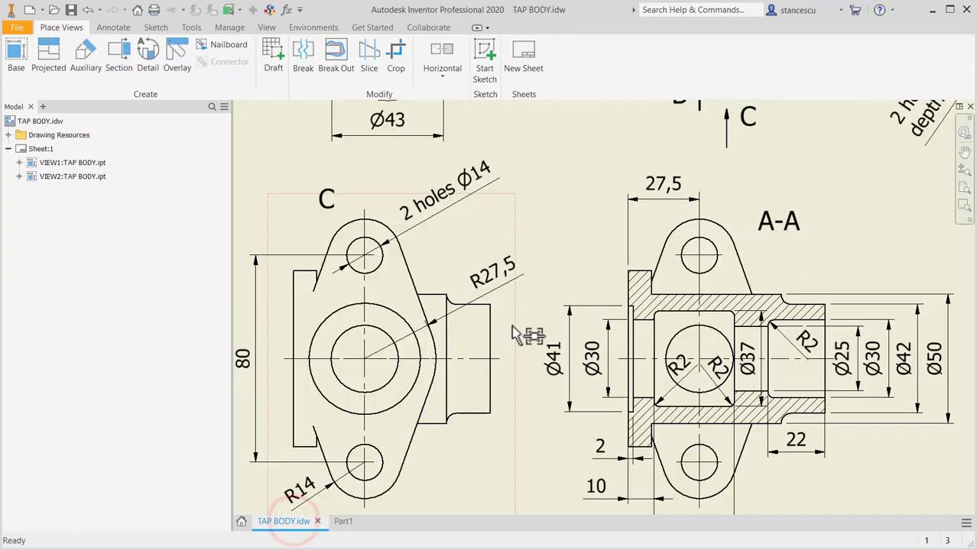
pyautogui.moveTo(529, 319); pyautogui.dragTo(511, 386)
pyautogui.moveTo(511, 386); pyautogui.dragTo(506, 506, button='middle')
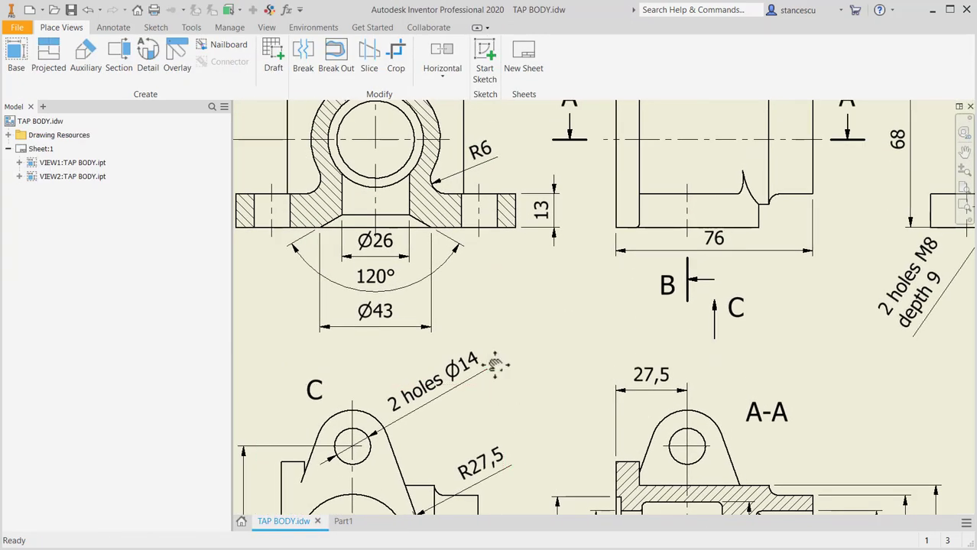
pyautogui.moveTo(495, 366); pyautogui.dragTo(597, 459, button='middle')
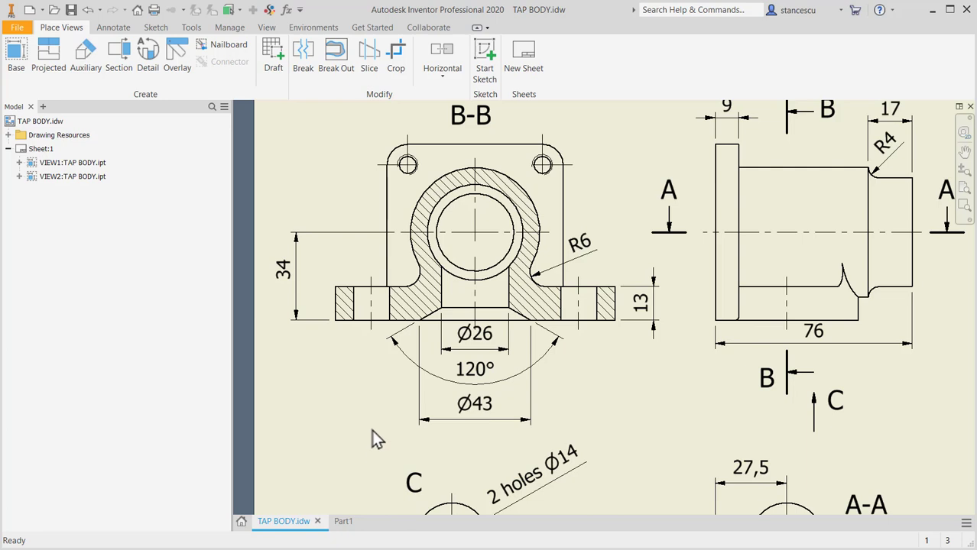
pyautogui.click(475, 335)
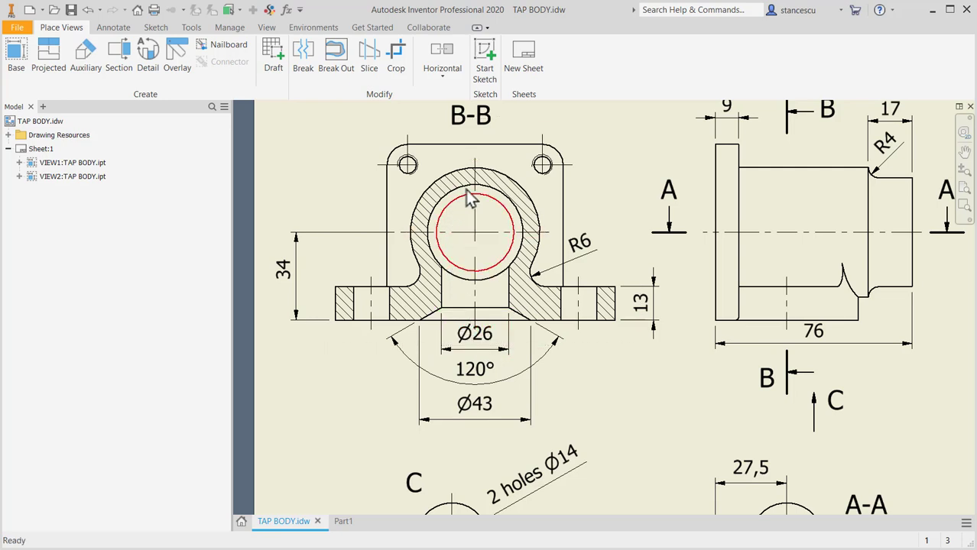
pyautogui.click(472, 233)
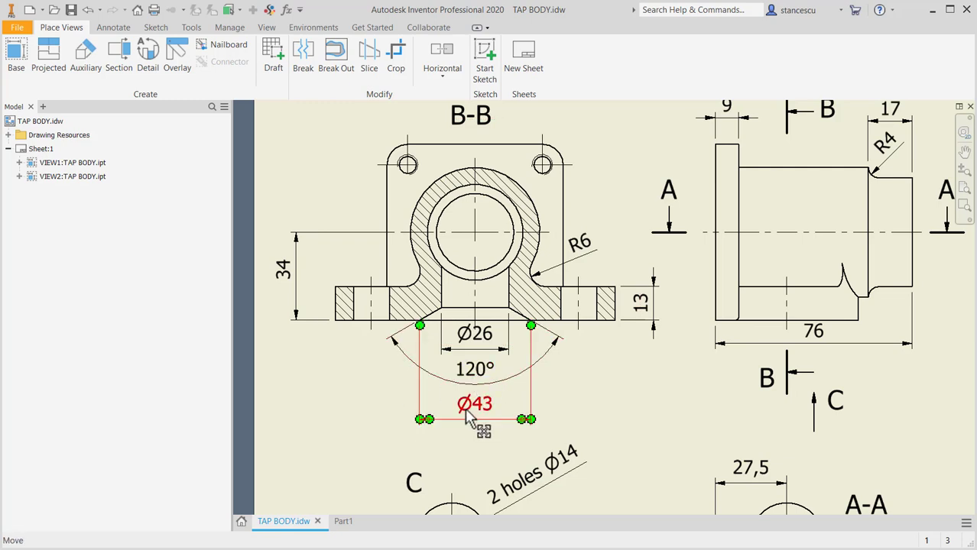
# - In Part1, place a simple hole with a countersink seat on the base's underside, concentric with the base's large arc edge
pyautogui.click(344, 523)
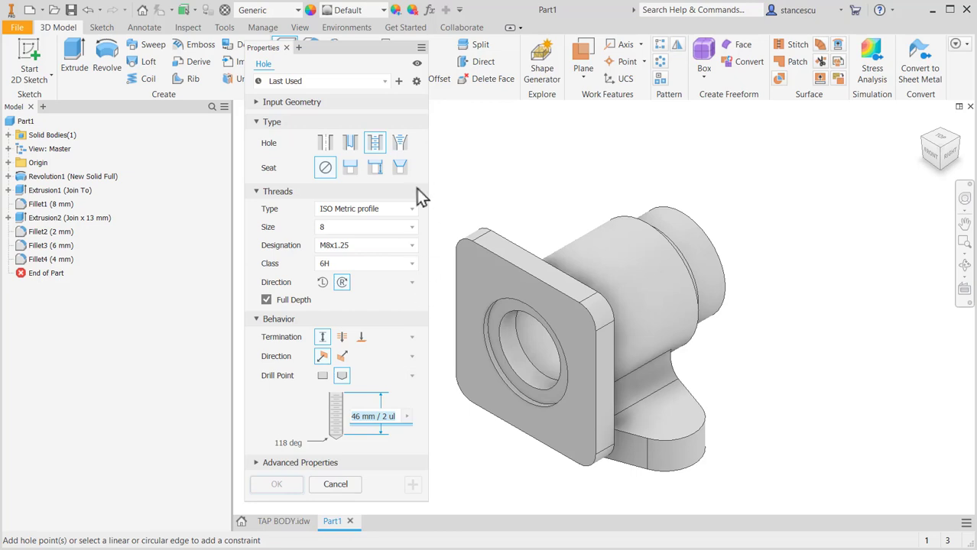
pyautogui.click(324, 143)
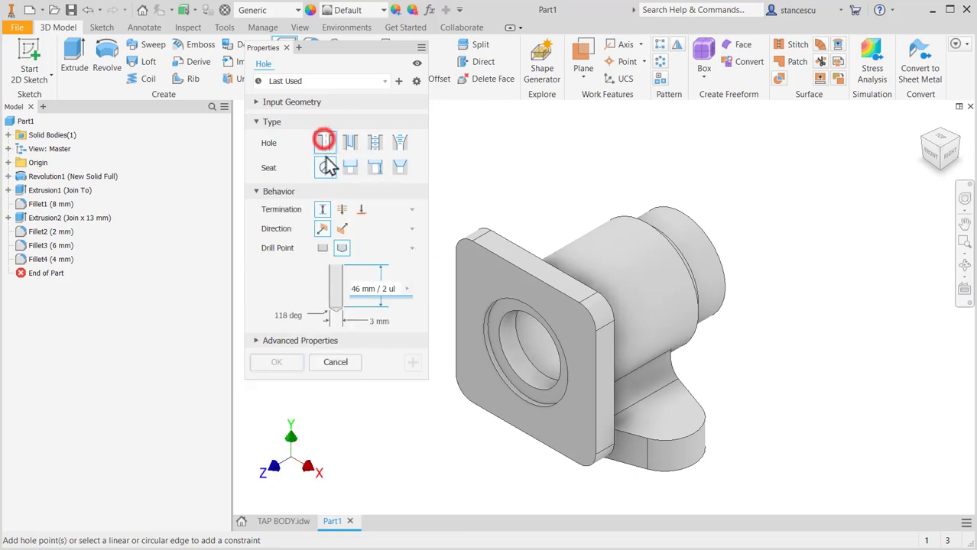
pyautogui.click(400, 167)
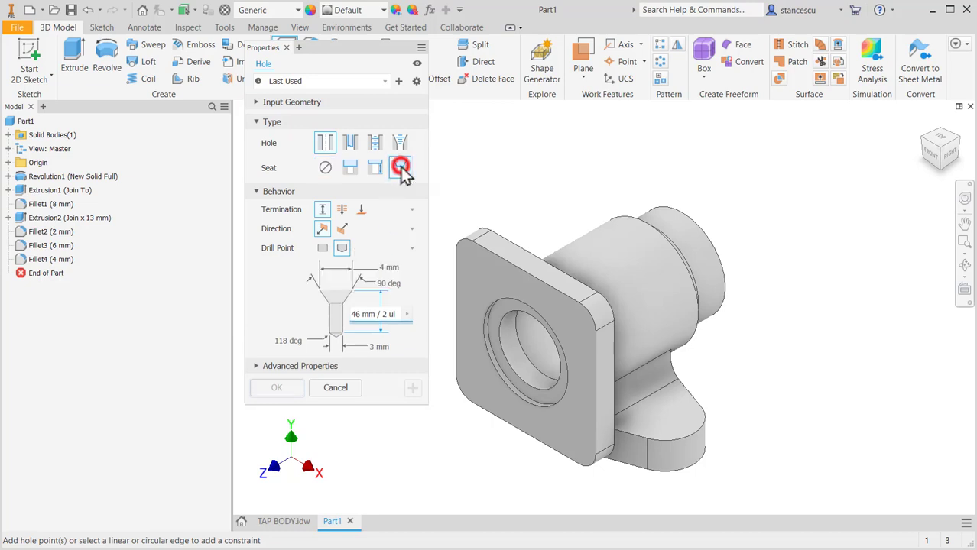
pyautogui.moveTo(635, 447)
pyautogui.keyDown('shift'); pyautogui.mouseDown(button='middle')
pyautogui.moveTo(634, 335)
pyautogui.moveTo(628, 460)
pyautogui.mouseUp(button='middle'); pyautogui.keyUp('shift')
pyautogui.click(628, 267)
pyautogui.keyDown('shift'); pyautogui.moveTo(665, 338); pyautogui.dragTo(708, 364, button='middle'); pyautogui.keyUp('shift')
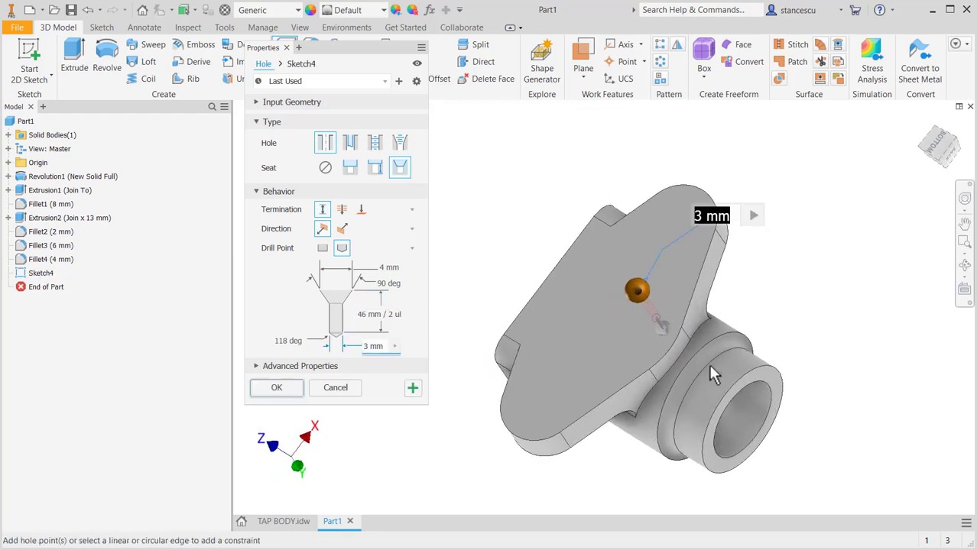
pyautogui.click(672, 358)
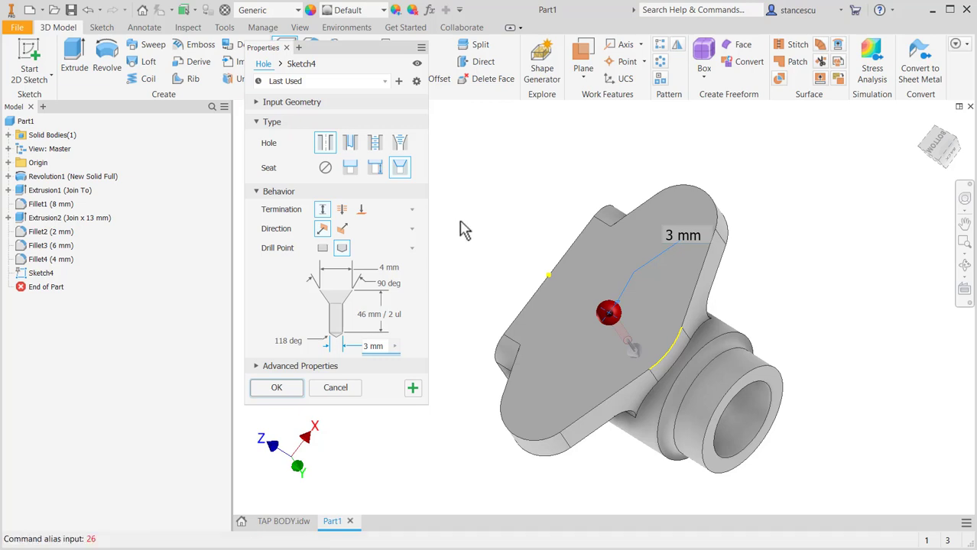
# - Set the hole's termination to end at the cylindrical surface of the body's inner chamber
pyautogui.press('Tab')
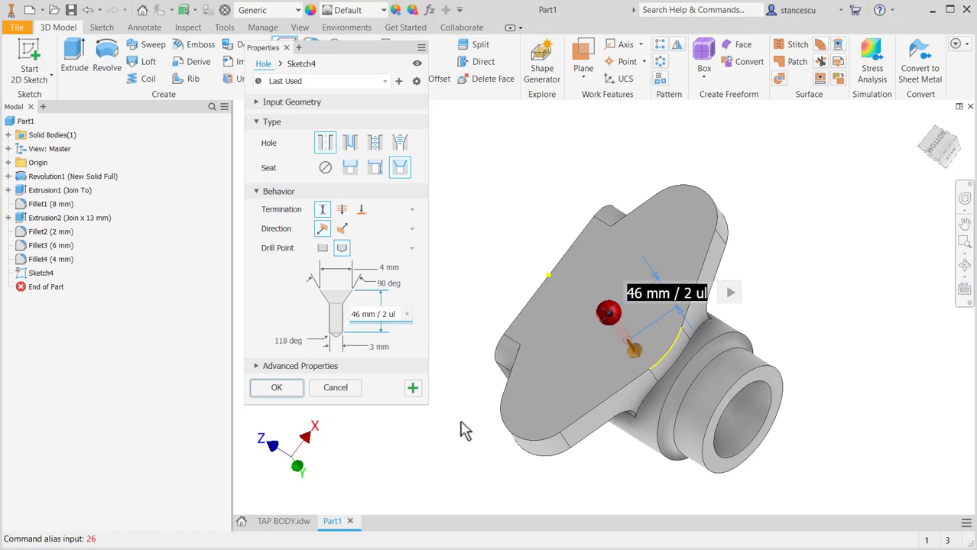
pyautogui.click(361, 209)
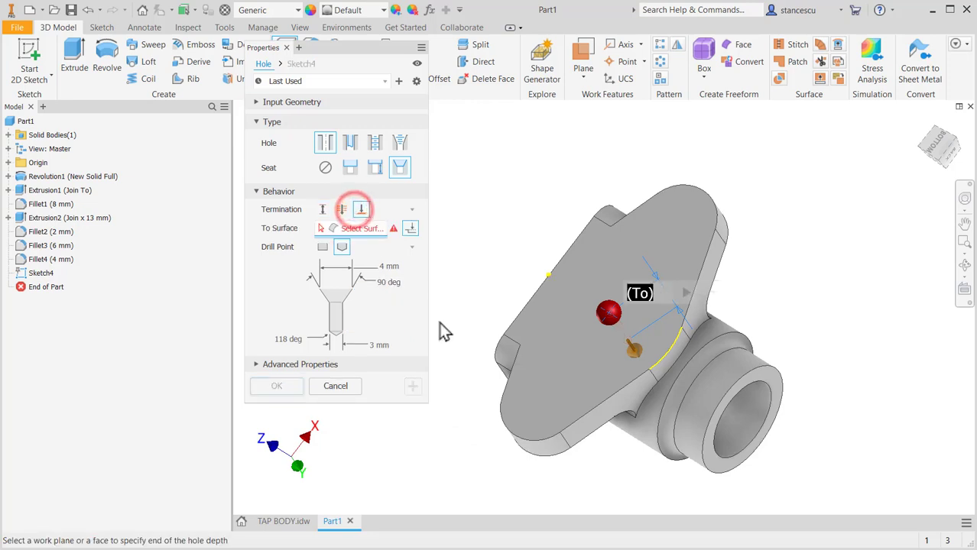
pyautogui.keyDown('shift'); pyautogui.moveTo(800, 386); pyautogui.dragTo(767, 354, button='middle'); pyautogui.keyUp('shift')
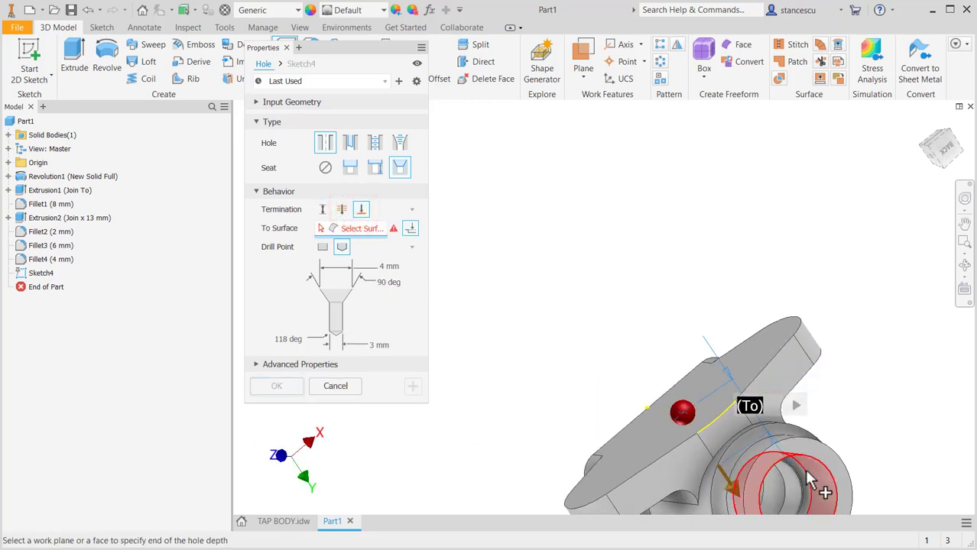
pyautogui.click(779, 502)
pyautogui.keyDown('shift'); pyautogui.moveTo(680, 311); pyautogui.dragTo(646, 195, button='middle'); pyautogui.keyUp('shift')
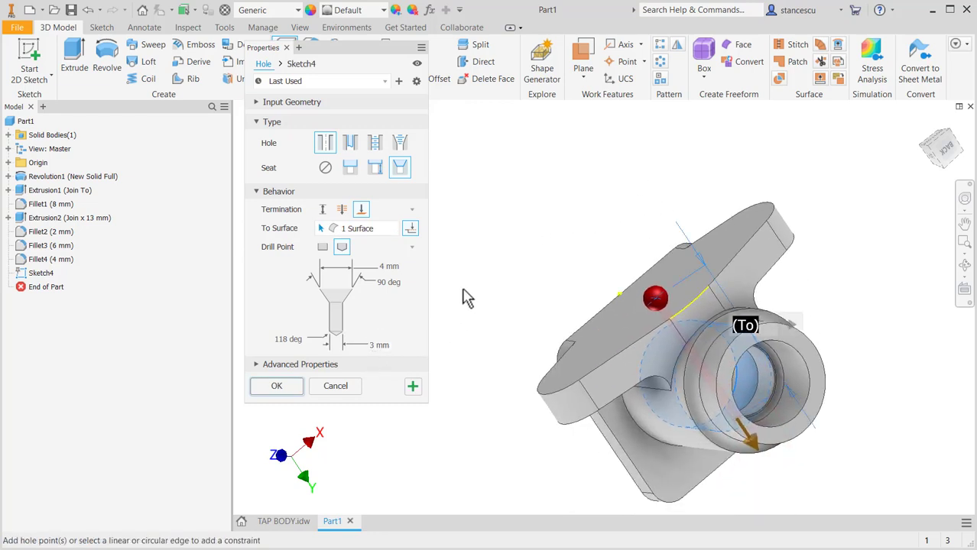
# - Set the countersink to 43 mm diameter and 120 degrees, the hole diameter to 26 mm, and create the hole
pyautogui.press('Tab')
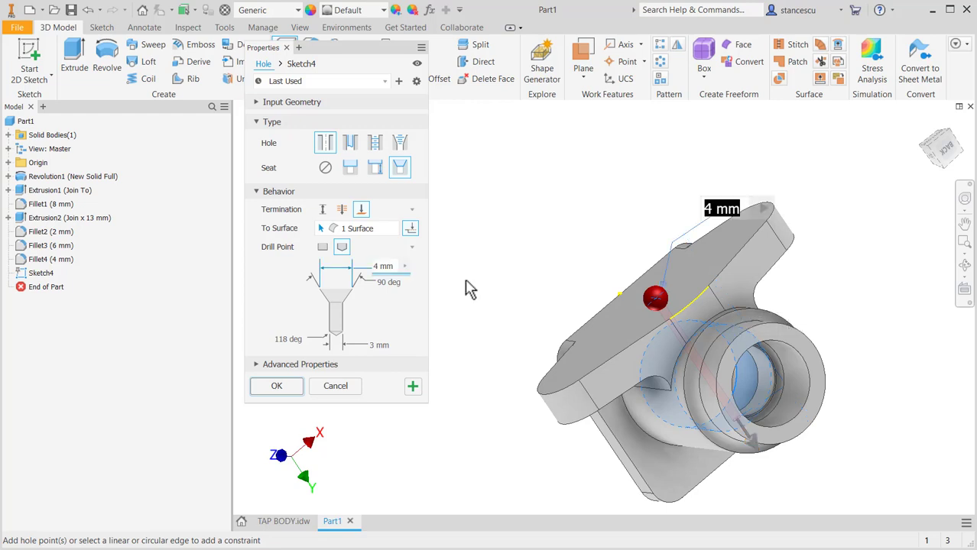
pyautogui.write('43')
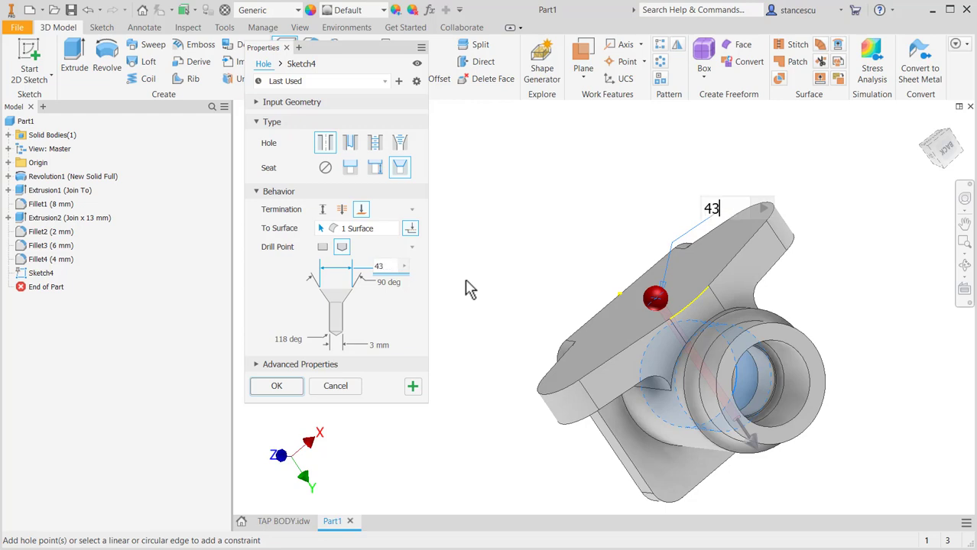
pyautogui.press('Tab')
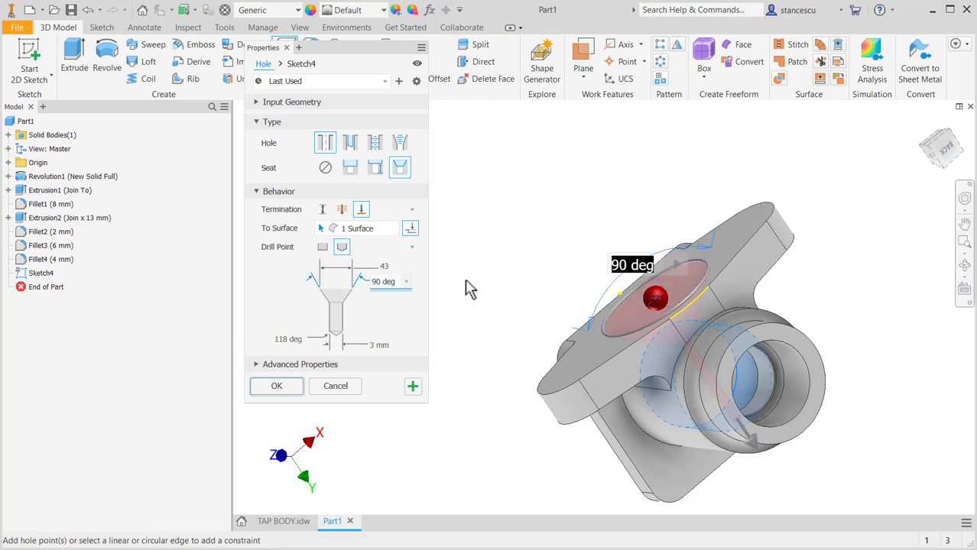
pyautogui.write('12')
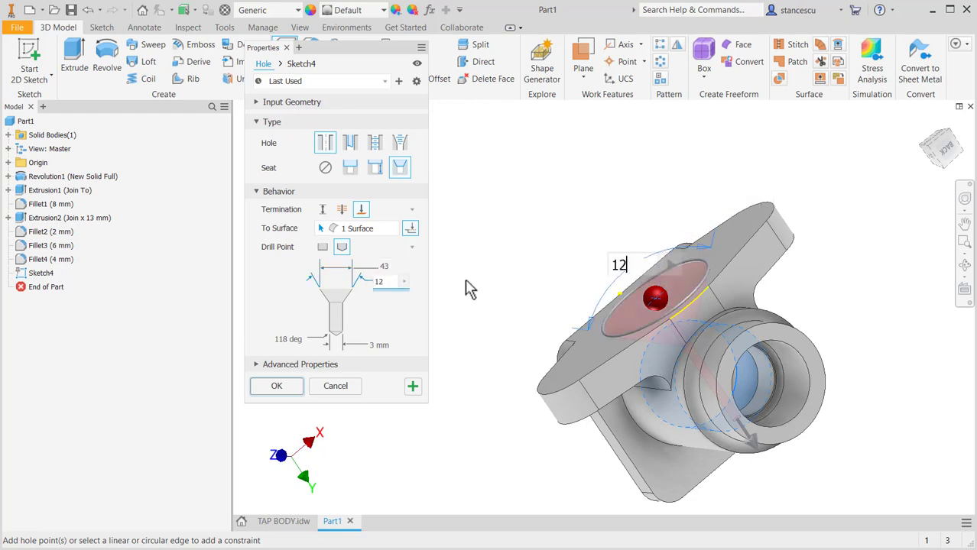
pyautogui.write('0')
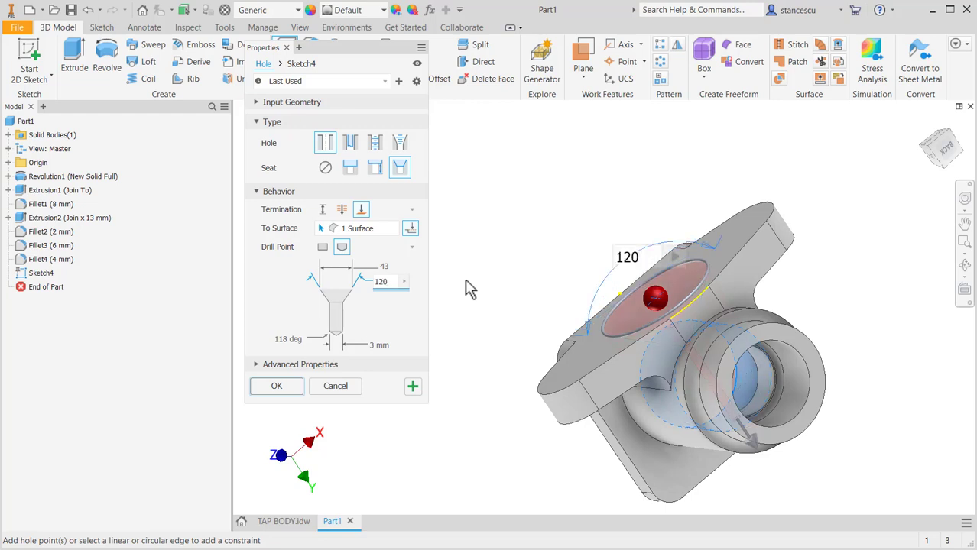
pyautogui.press('Tab')
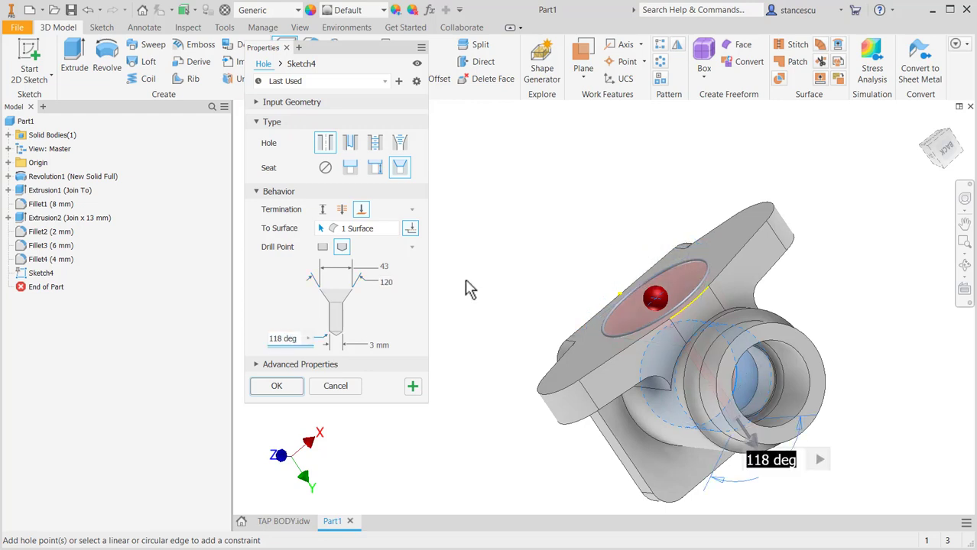
pyautogui.press('Tab')
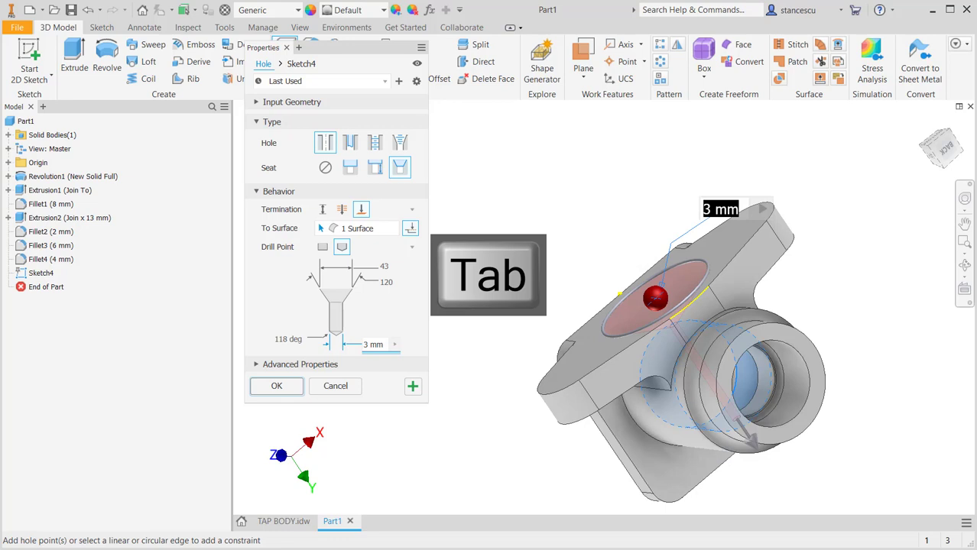
pyautogui.write('26')
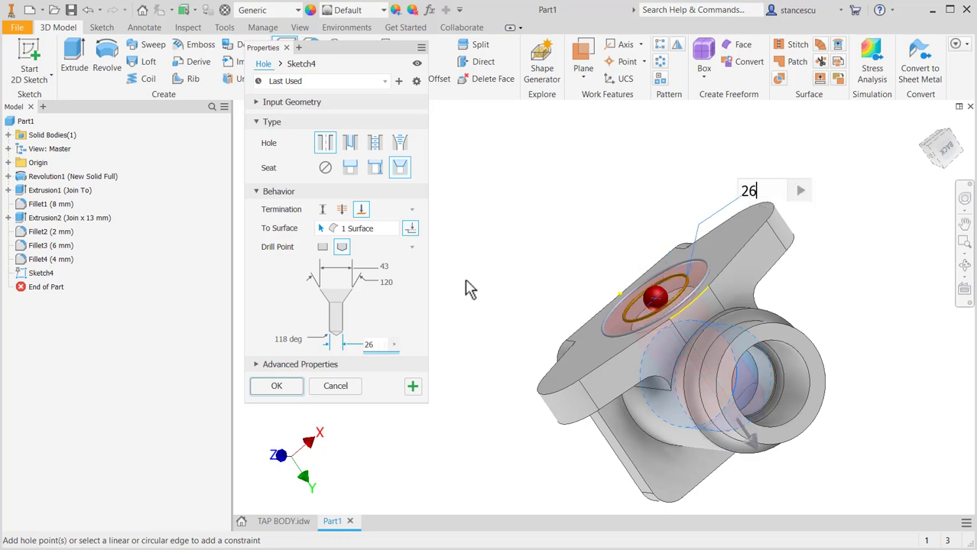
pyautogui.press('Return')
pyautogui.click(283, 386)
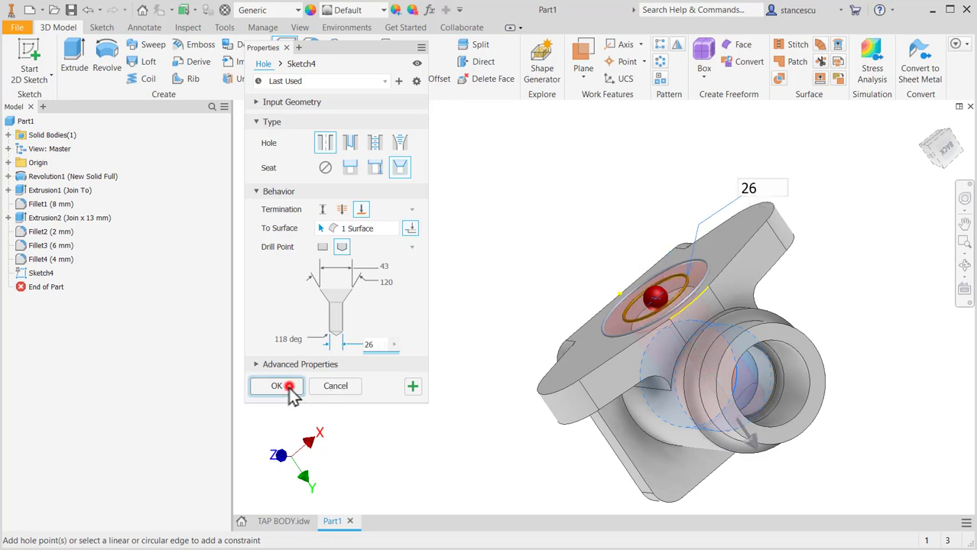
# - Open a sketch on the YZ plane and slice the graphics to inspect the base hole in section
pyautogui.keyDown('shift'); pyautogui.moveTo(476, 327); pyautogui.dragTo(573, 434, button='middle'); pyautogui.keyUp('shift')
pyautogui.press('F6')
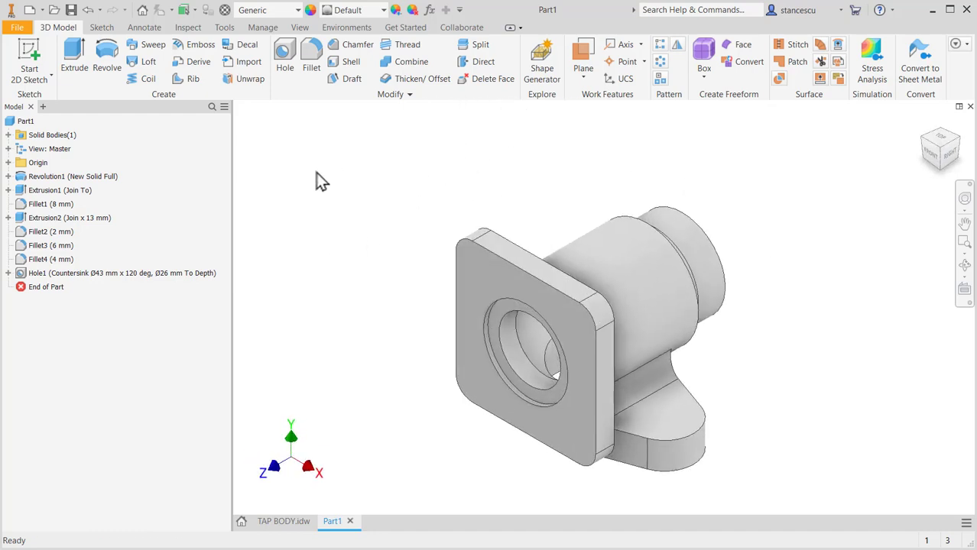
pyautogui.click(8, 163)
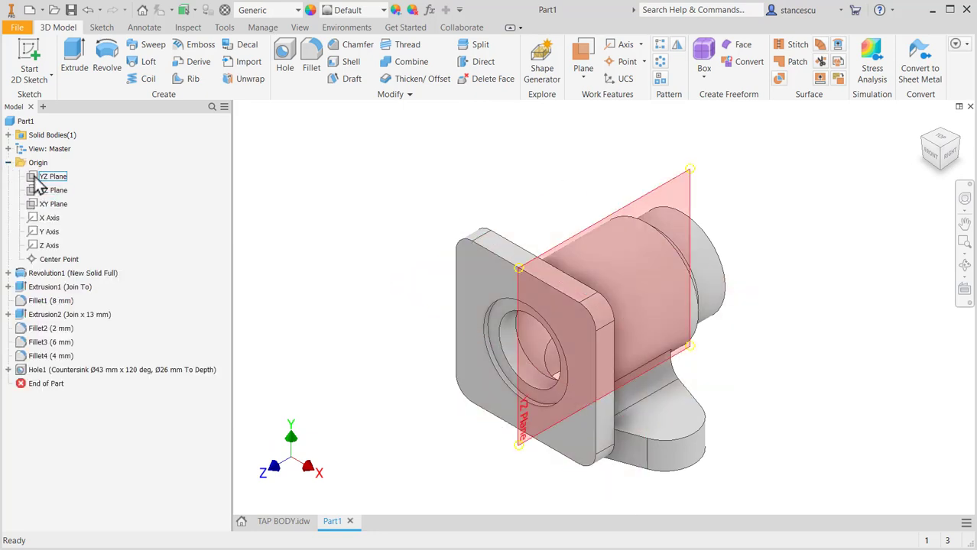
pyautogui.click(36, 177)
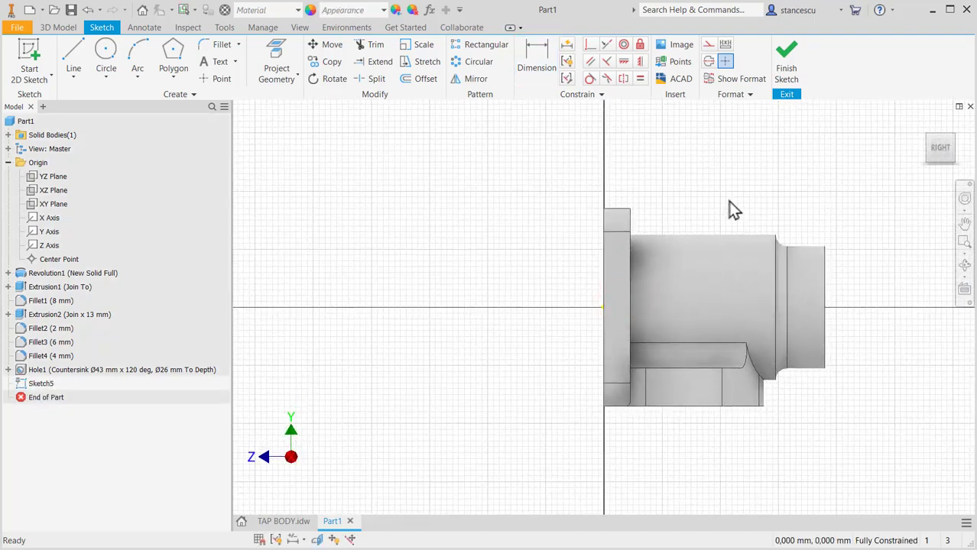
pyautogui.press('F7')
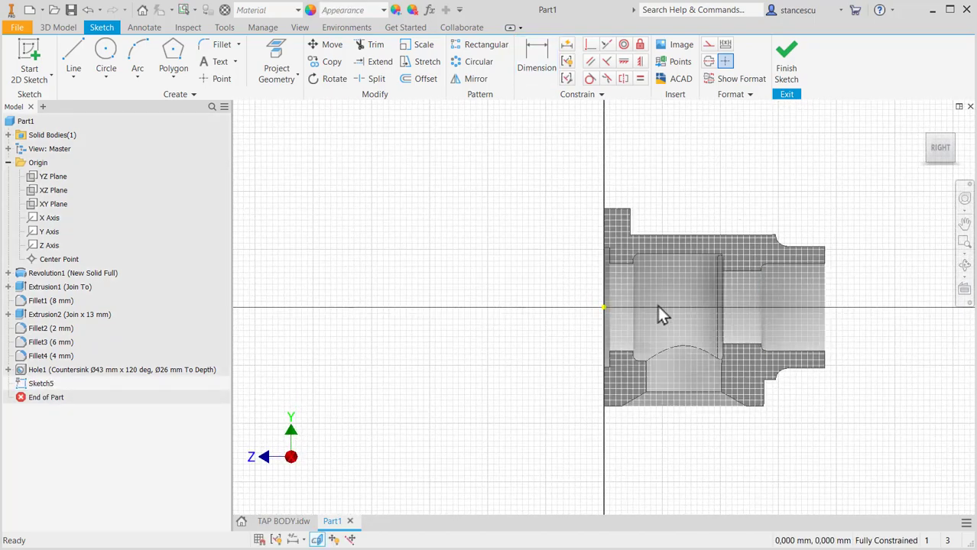
pyautogui.scroll(3, 656, 303)
pyautogui.moveTo(723, 306); pyautogui.dragTo(547, 265, button='middle')
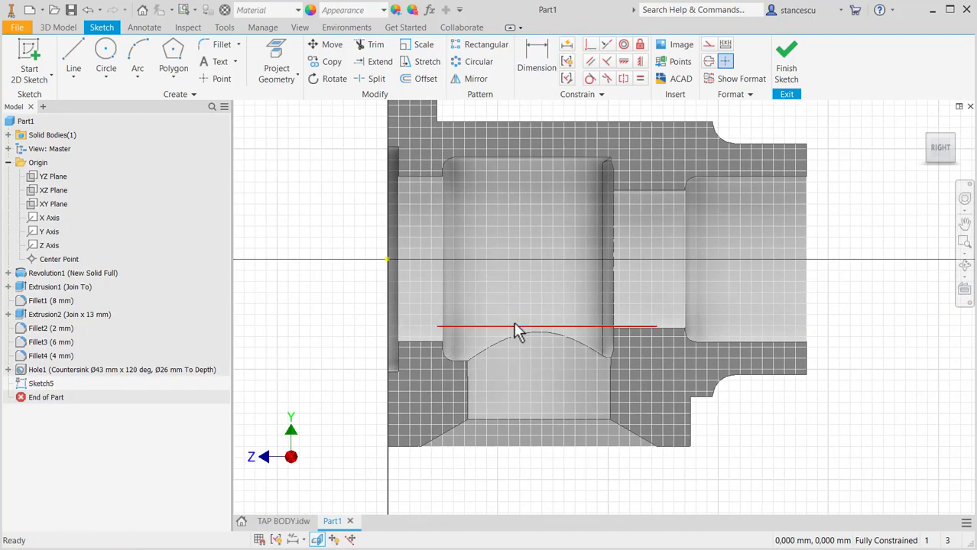
# - Examine section A-A in TAP BODY.idw for how the base hole's circle sits against the inner chamber's walls
pyautogui.click(290, 523)
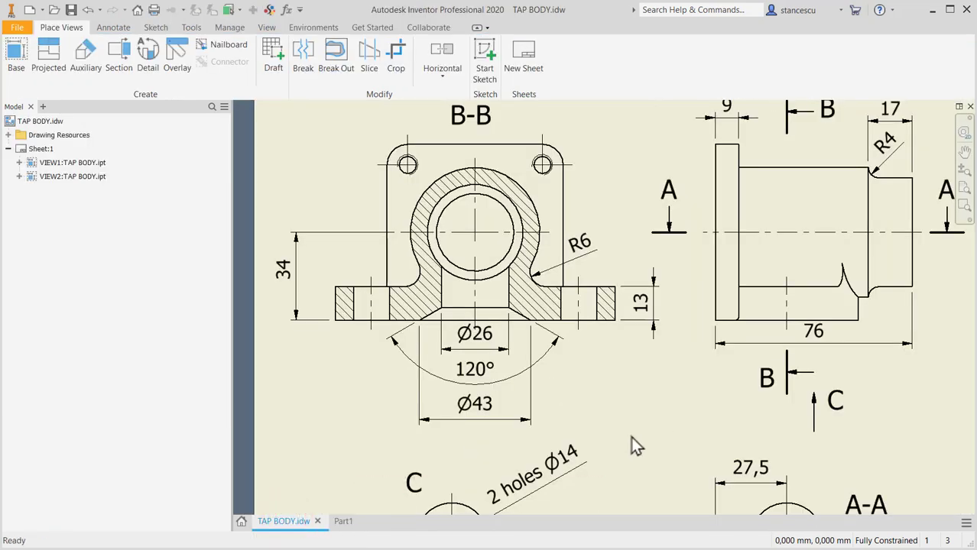
pyautogui.moveTo(611, 399); pyautogui.dragTo(537, 207, button='middle')
pyautogui.moveTo(568, 350)
pyautogui.mouseDown()
pyautogui.moveTo(560, 283)
pyautogui.moveTo(539, 241)
pyautogui.moveTo(548, 330)
pyautogui.moveTo(545, 524)
pyautogui.moveTo(312, 523)
pyautogui.moveTo(632, 447)
pyautogui.moveTo(650, 309)
pyautogui.moveTo(641, 233)
pyautogui.mouseUp()
pyautogui.press('Escape')
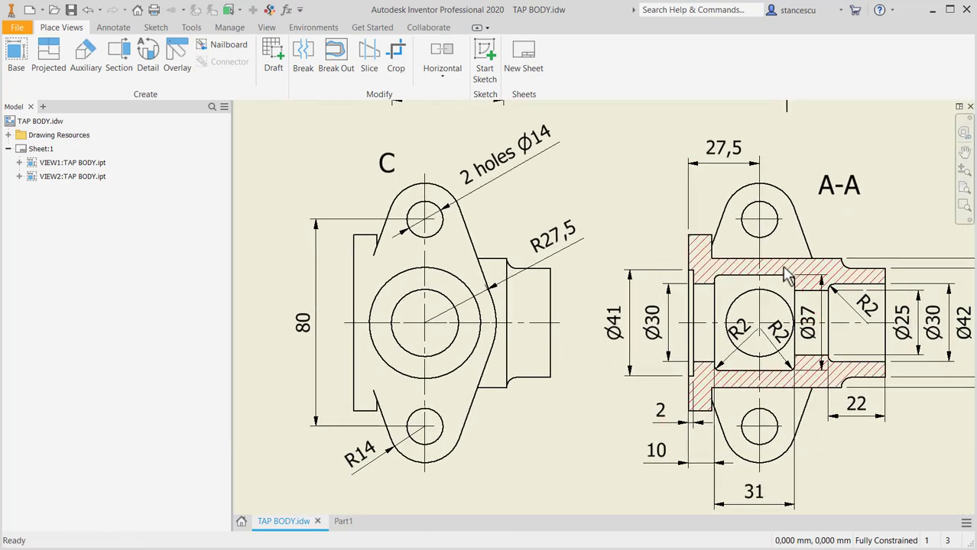
pyautogui.scroll(3, 787, 329)
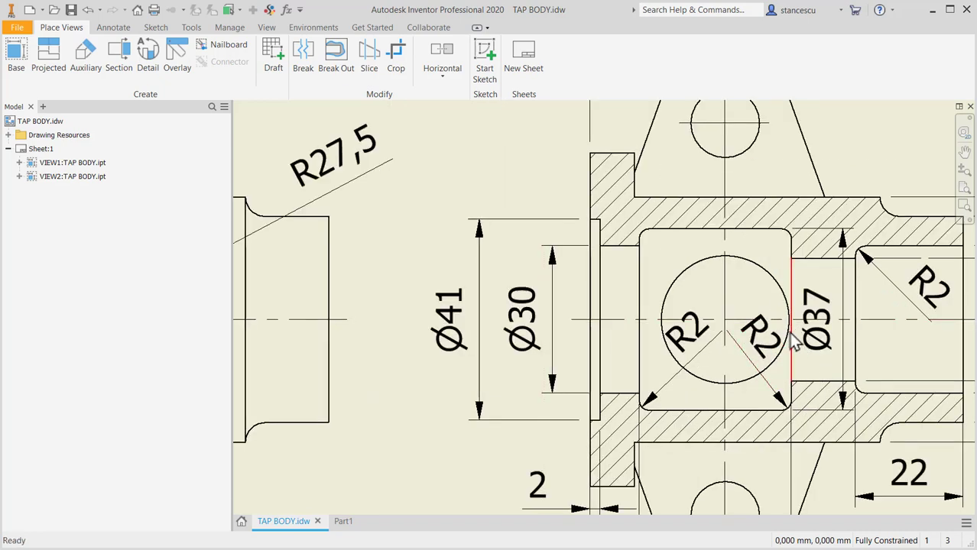
# - In Part1, compare the sliced base hole with the chamber's end wall, and undo the creation of the YZ plane sketch
pyautogui.click(343, 520)
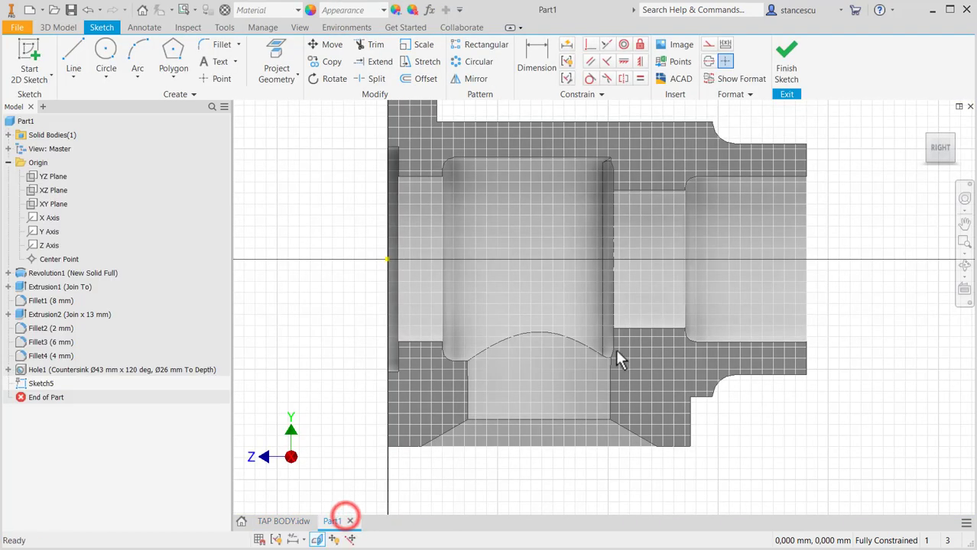
pyautogui.scroll(2, 616, 352)
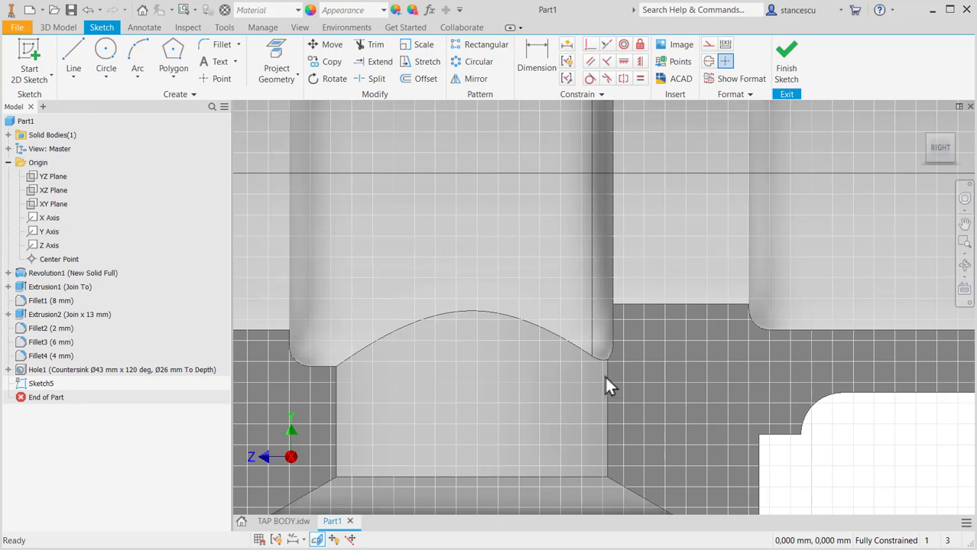
pyautogui.scroll(-2, 585, 337)
pyautogui.scroll(-2, 584, 334)
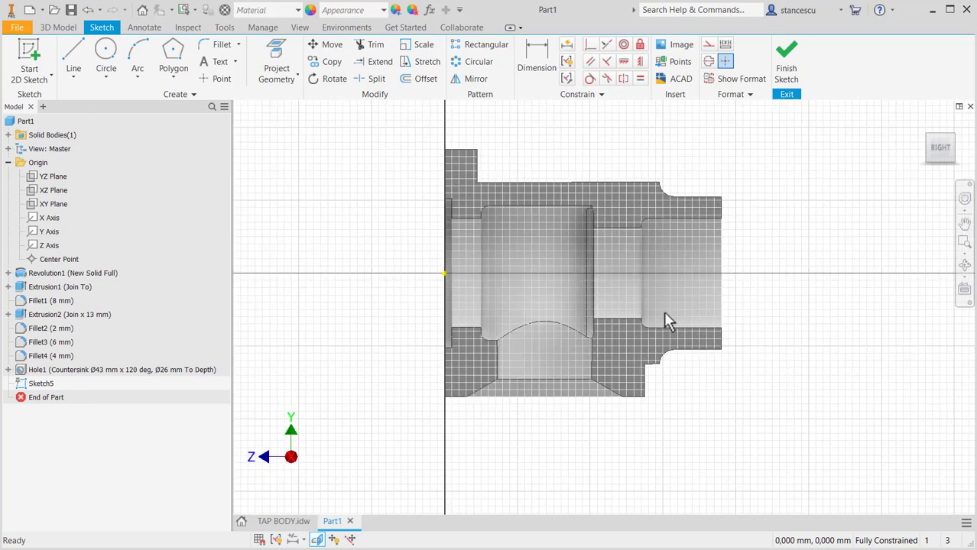
pyautogui.click(91, 11)
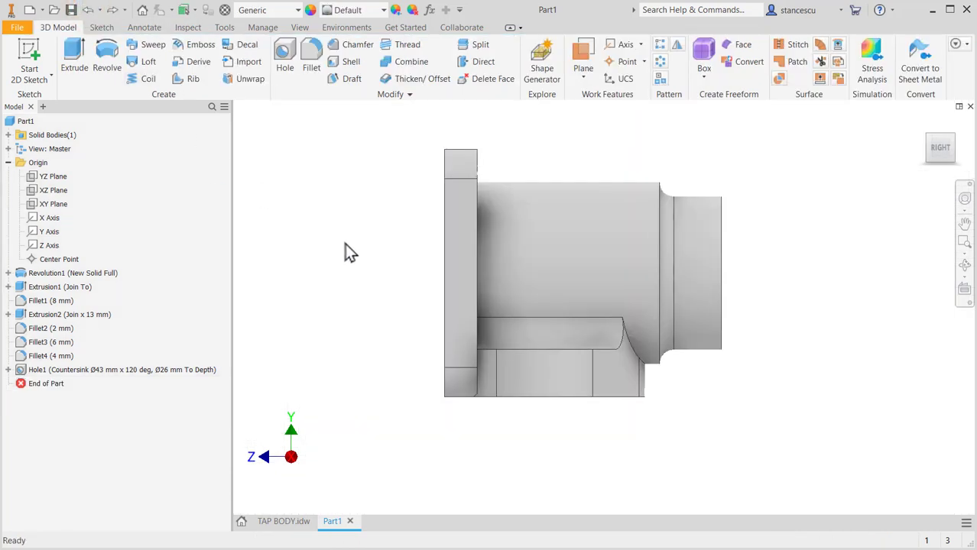
pyautogui.press('F6')
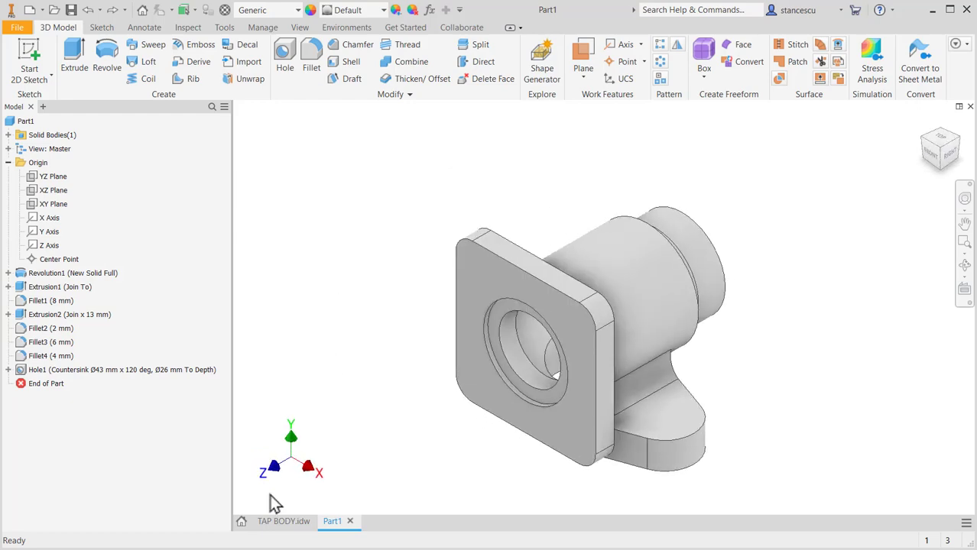
# - Examine view C in TAP BODY.idw for the mounting holes' number, diameter and position on the base
pyautogui.click(277, 523)
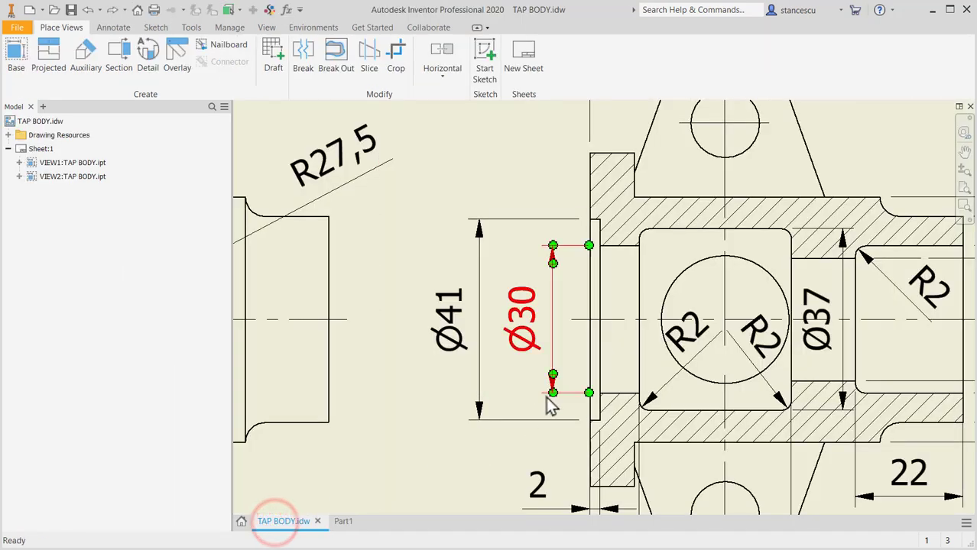
pyautogui.moveTo(551, 399)
pyautogui.mouseDown(button='middle')
pyautogui.moveTo(522, 315)
pyautogui.moveTo(665, 381)
pyautogui.mouseUp(button='middle')
pyautogui.scroll(2, 539, 340)
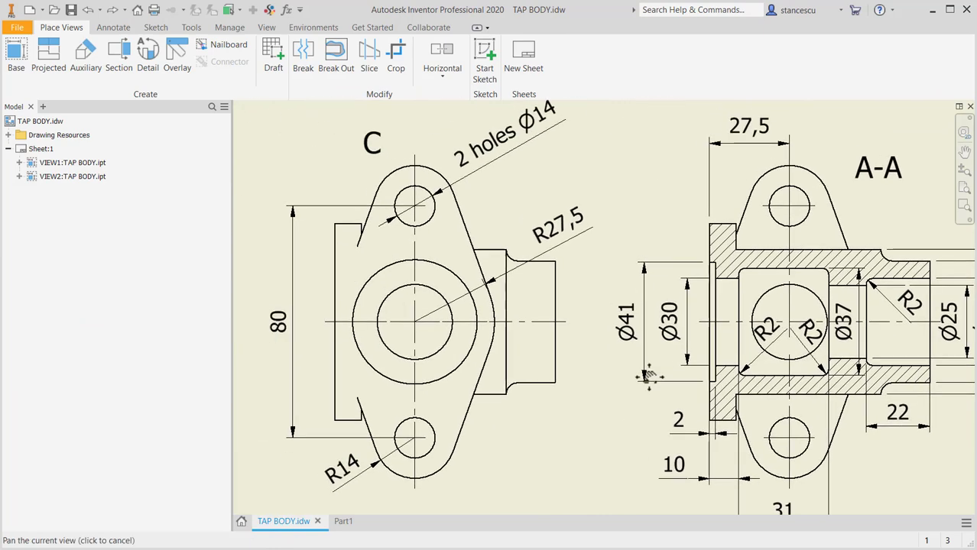
pyautogui.click(549, 135)
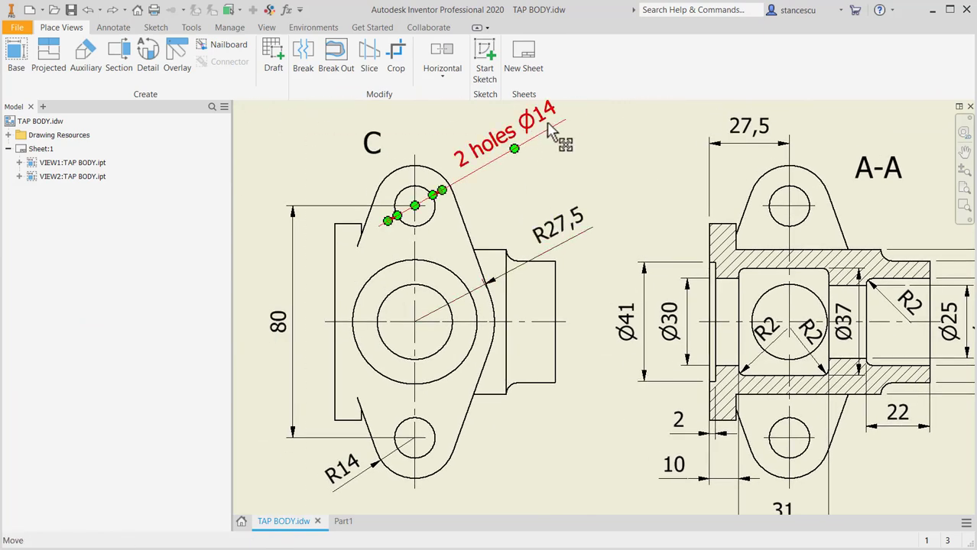
pyautogui.click(578, 157)
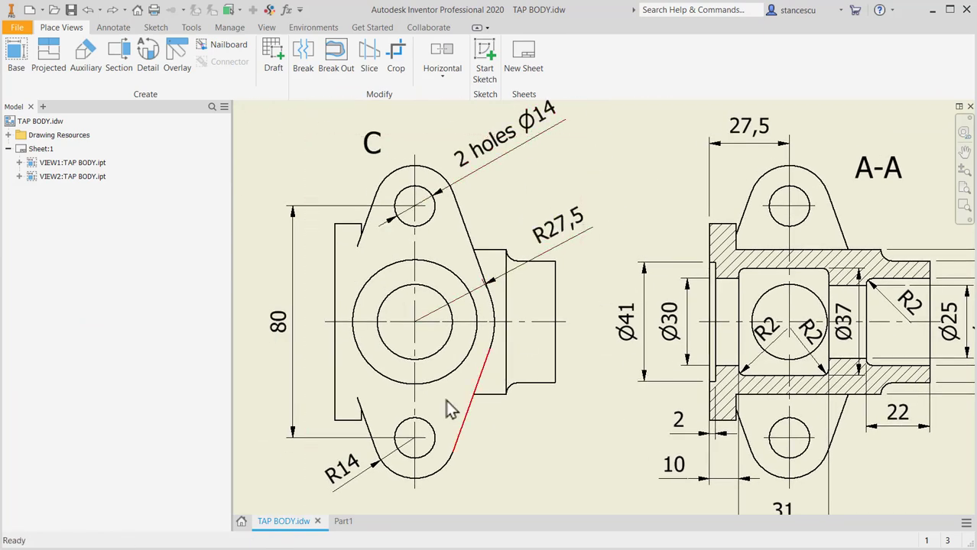
# - In Part1, start a sketch on the top face of one base ear and project the opposite ear's face outline
pyautogui.click(340, 522)
pyautogui.click(692, 428)
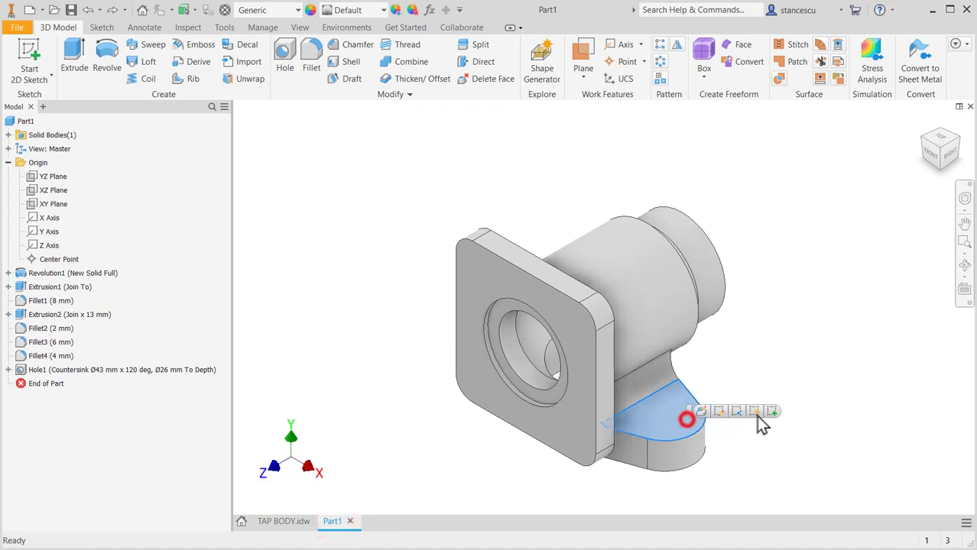
pyautogui.click(770, 410)
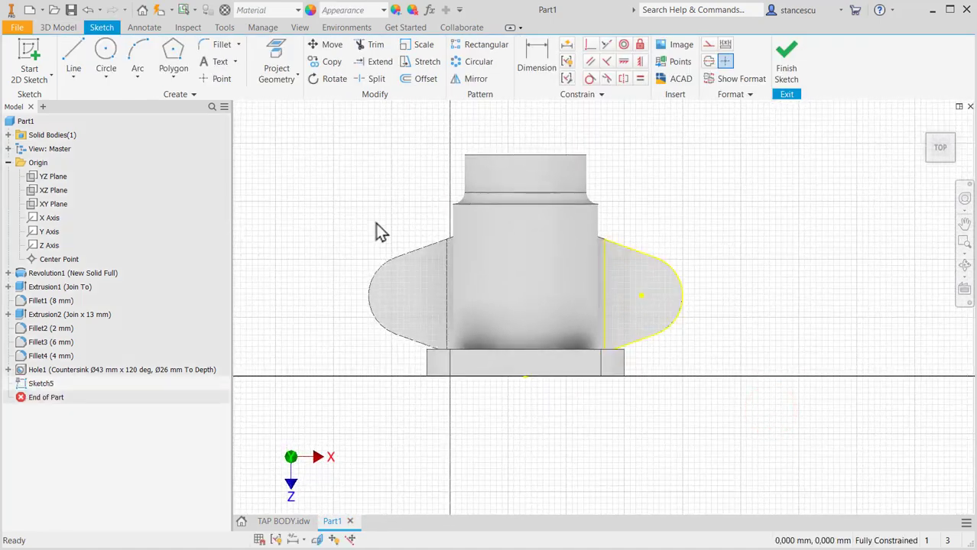
pyautogui.click(278, 51)
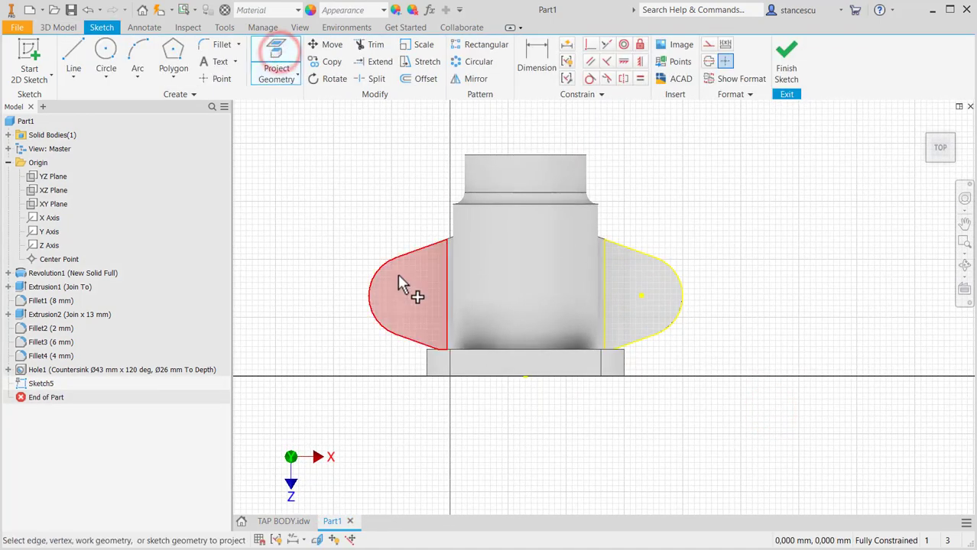
pyautogui.click(393, 269)
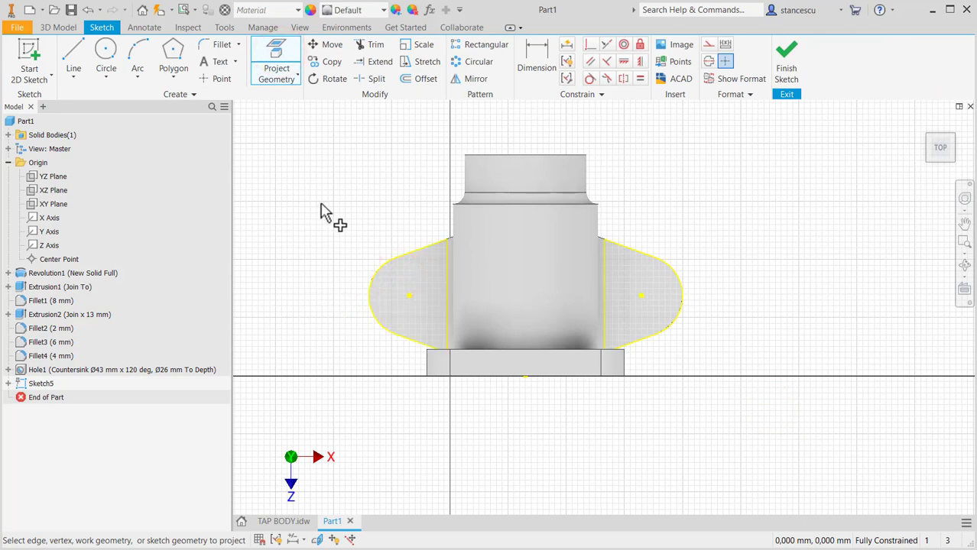
# - Place sketch points at the centres of both ears' rounded end arcs and finish the sketch
pyautogui.click(204, 78)
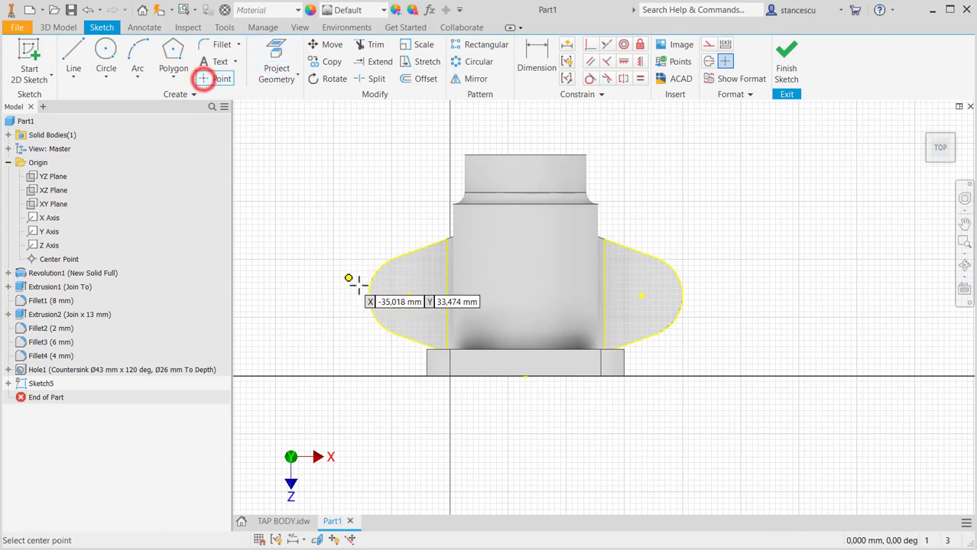
pyautogui.click(410, 296)
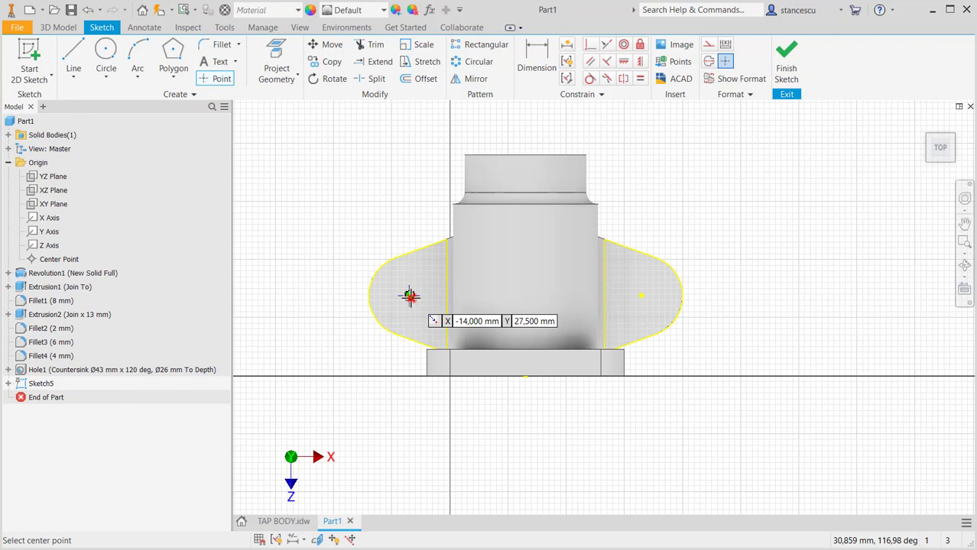
pyautogui.click(641, 296)
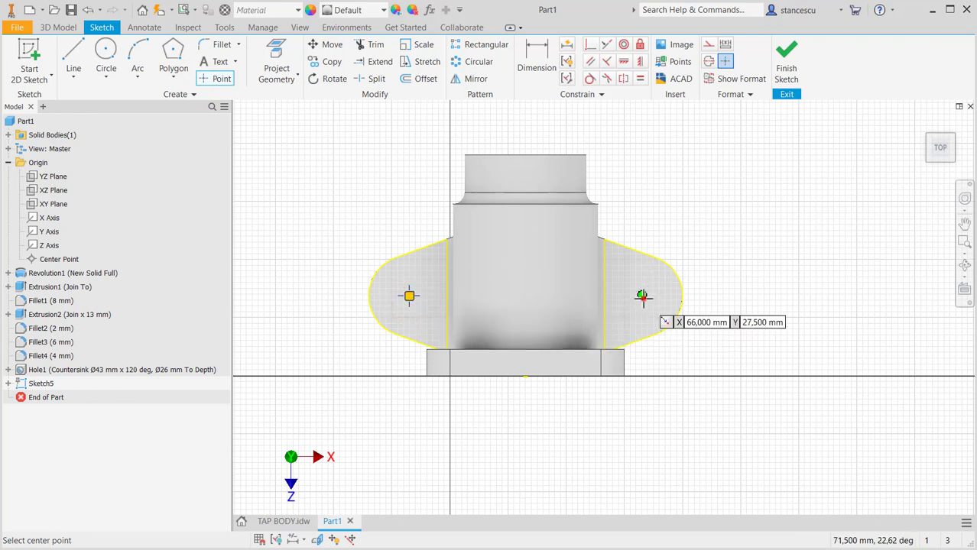
pyautogui.click(786, 73)
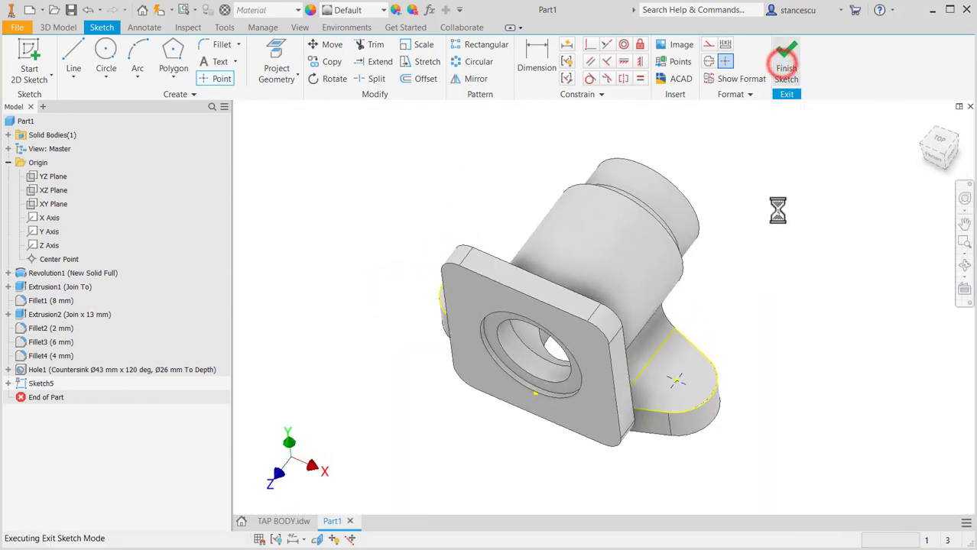
# - Create two plain 14 mm through-all holes with no seat at the sketch points on the base ears
pyautogui.click(285, 53)
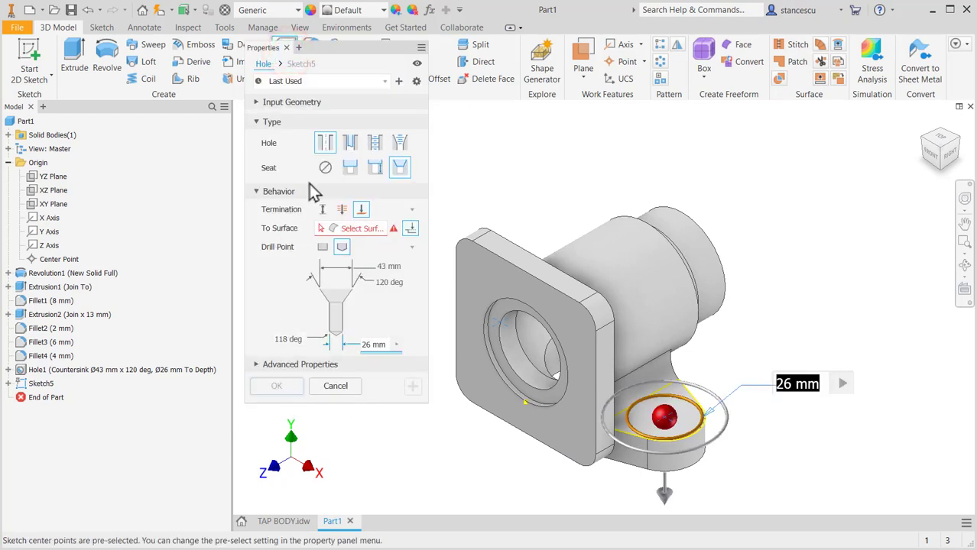
pyautogui.click(324, 166)
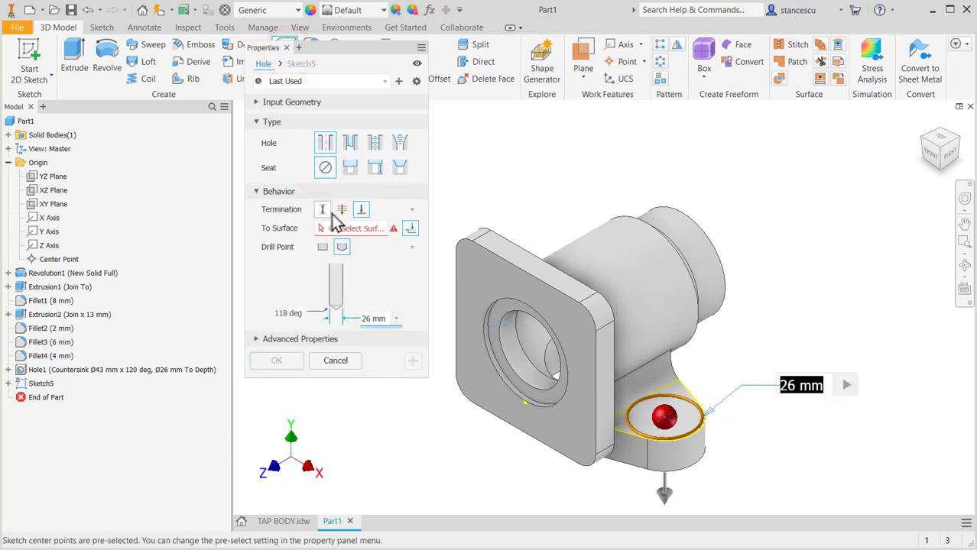
pyautogui.click(342, 209)
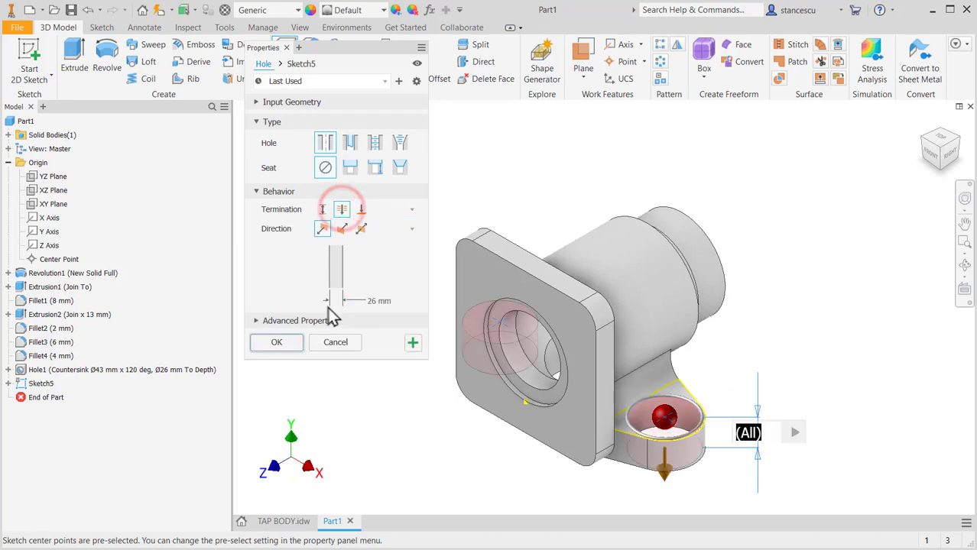
pyautogui.click(371, 304)
pyautogui.write('14')
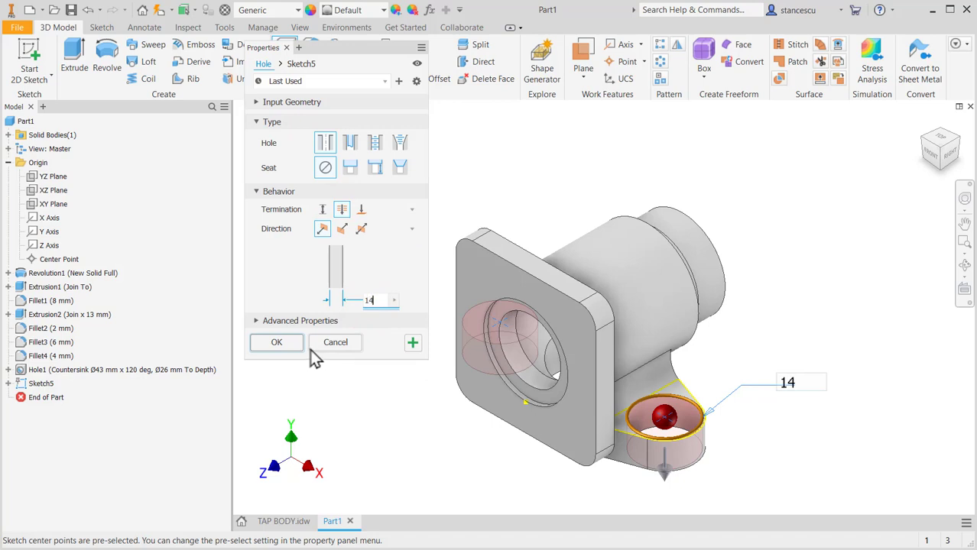
pyautogui.keyDown('shift'); pyautogui.moveTo(411, 418); pyautogui.dragTo(401, 396, button='middle'); pyautogui.keyUp('shift')
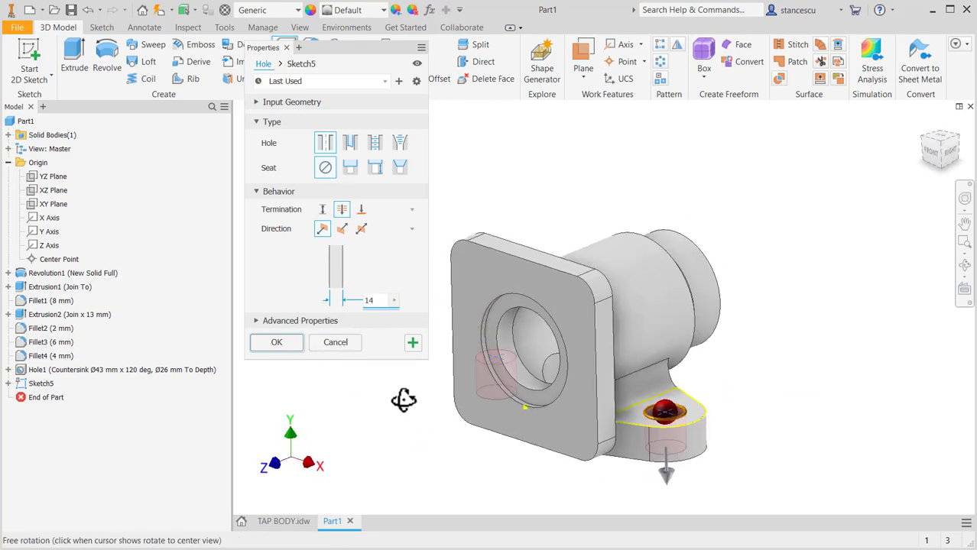
pyautogui.click(287, 341)
# - Start a sketch on the square flange's front face, and check the flange's M8 hole callouts and thickness in TAP BODY.idw
pyautogui.click(484, 280)
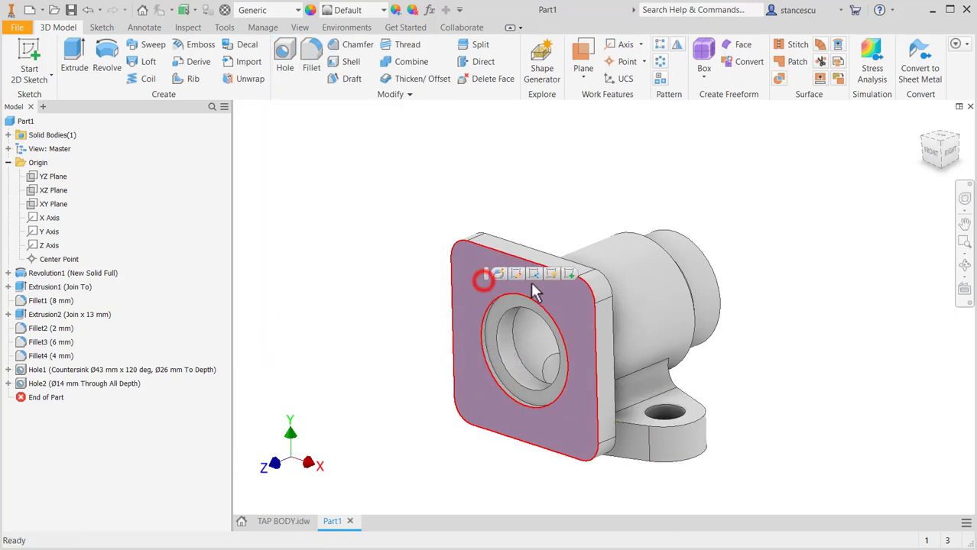
pyautogui.click(569, 274)
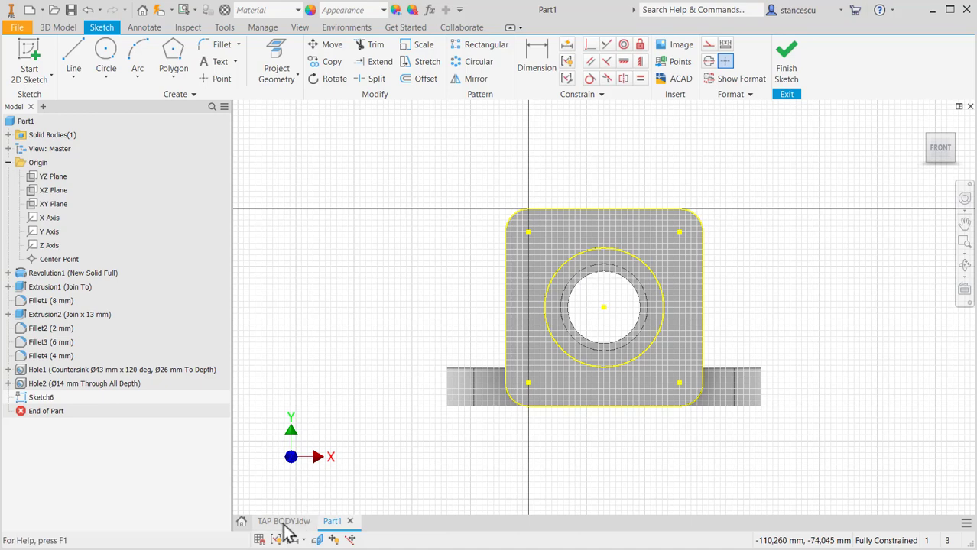
pyautogui.click(284, 522)
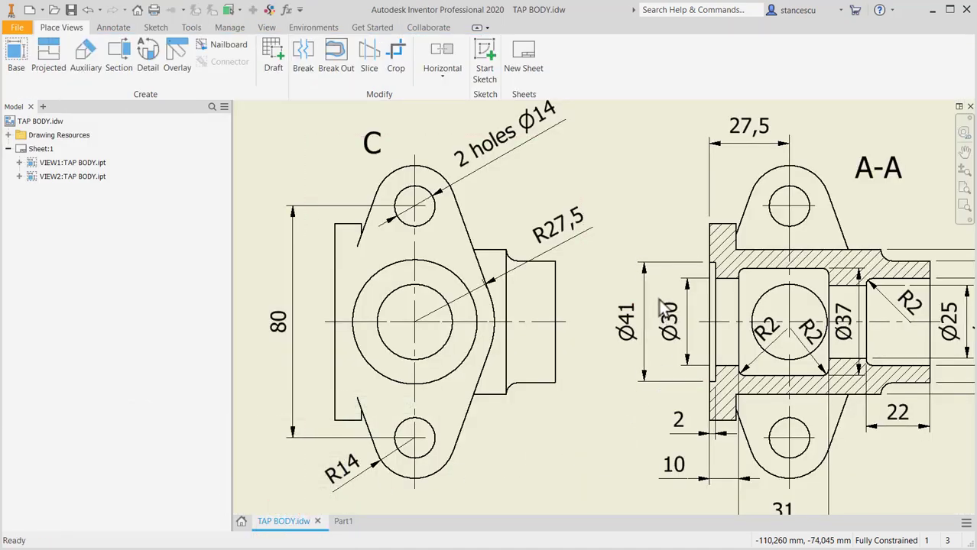
pyautogui.moveTo(663, 301); pyautogui.dragTo(402, 534, button='middle')
pyautogui.moveTo(678, 345); pyautogui.dragTo(428, 534, button='middle')
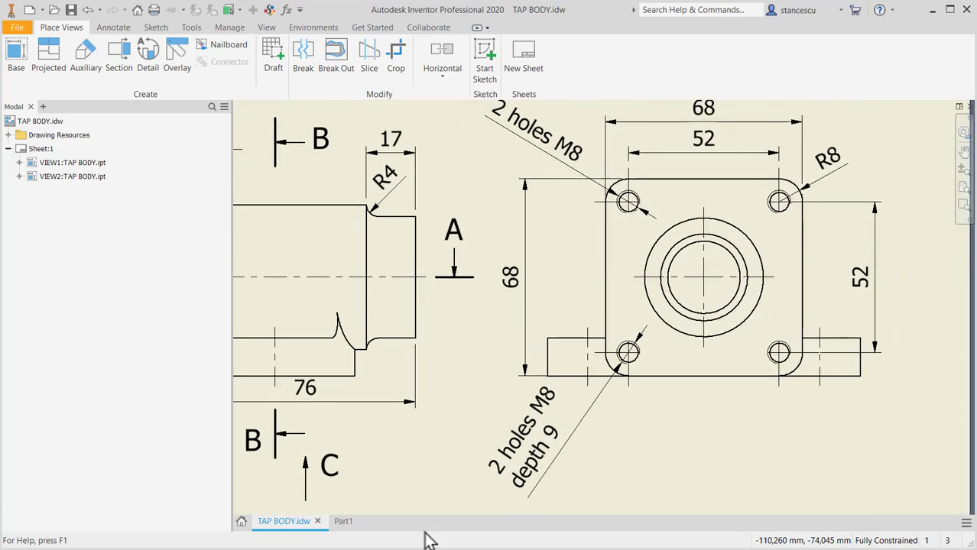
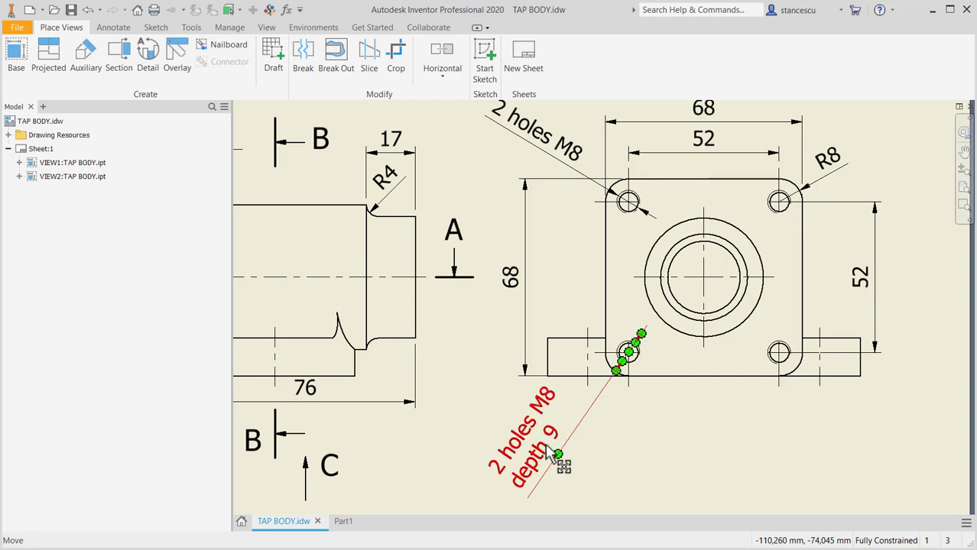
pyautogui.moveTo(420, 334); pyautogui.dragTo(660, 338, button='middle')
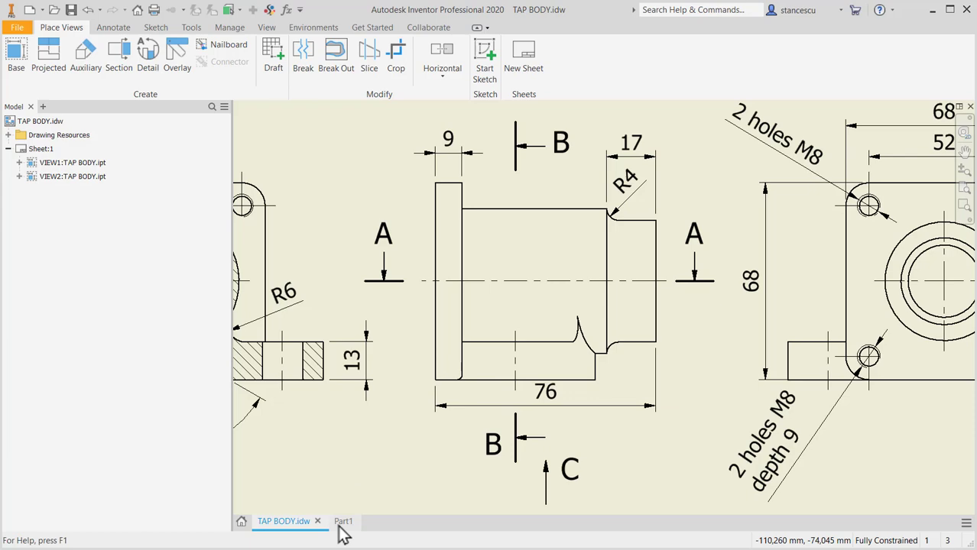
pyautogui.moveTo(343, 534)
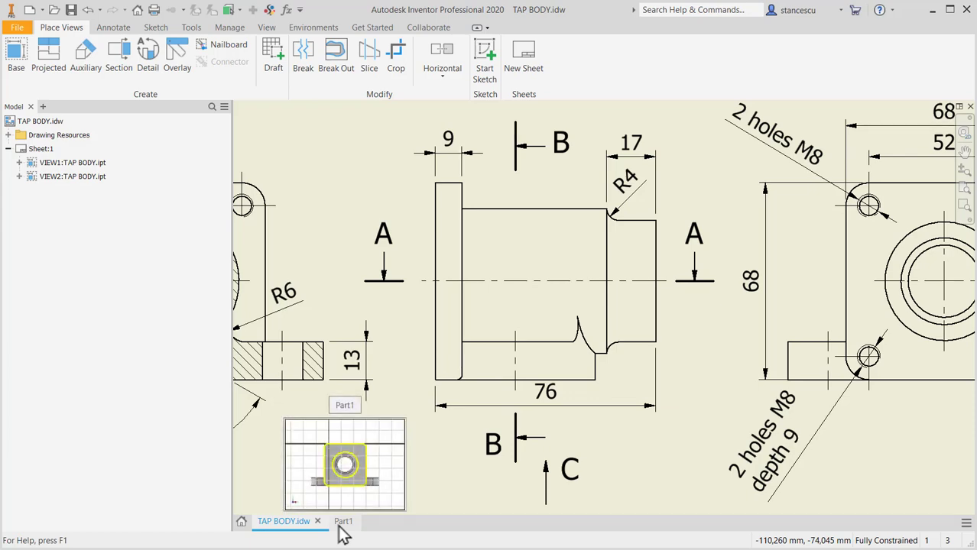
# - In Part1, finish the flange sketch and configure a full-depth tapped hole with ISO Metric profile, size 8, designation M8x1.25
pyautogui.click(339, 525)
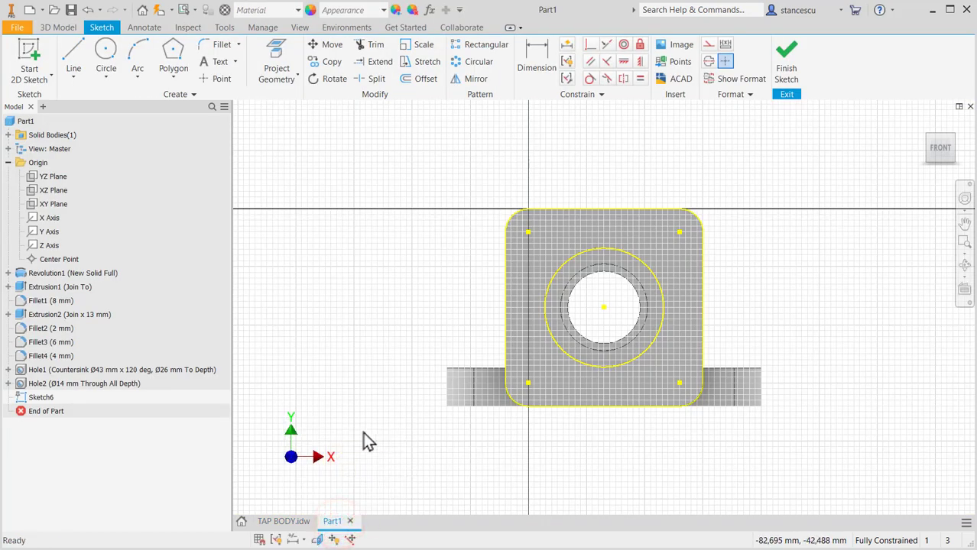
pyautogui.click(787, 66)
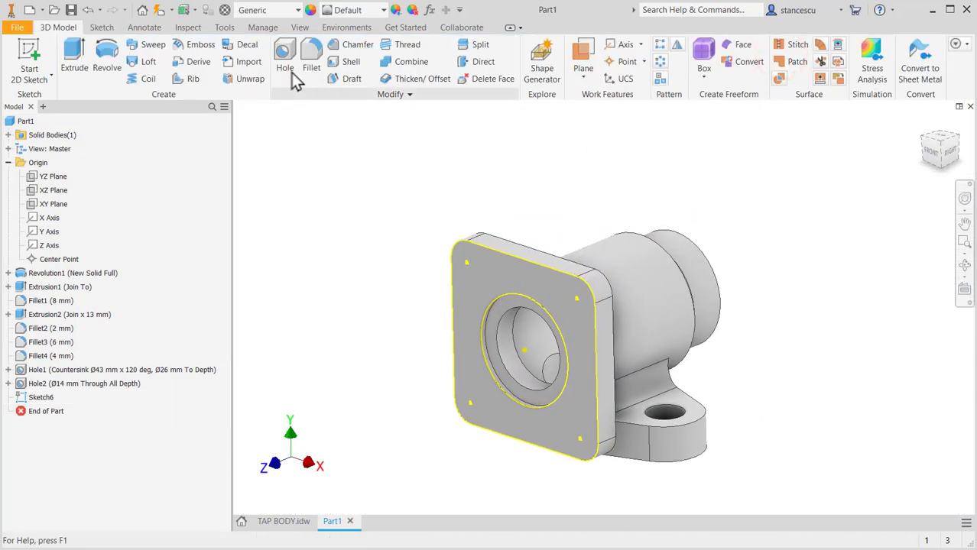
pyautogui.click(285, 55)
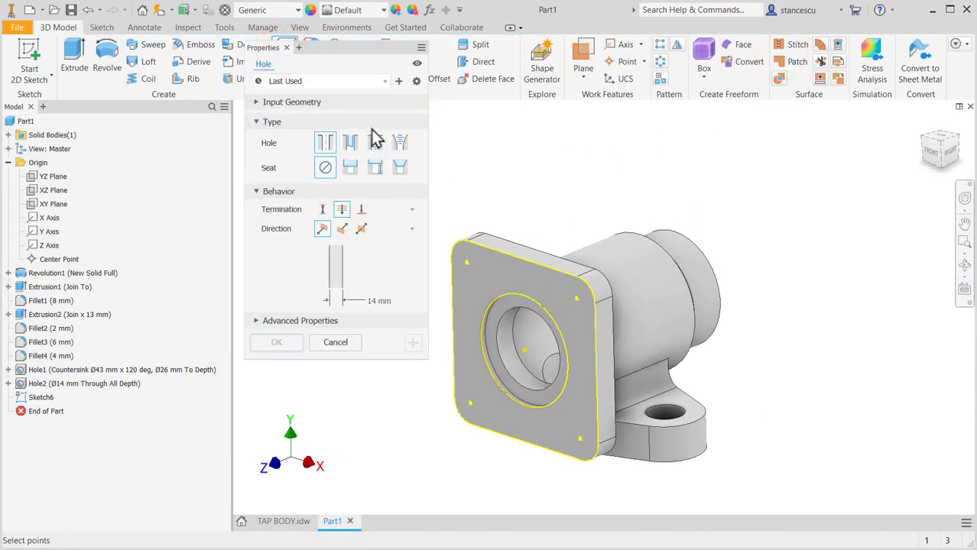
pyautogui.click(375, 142)
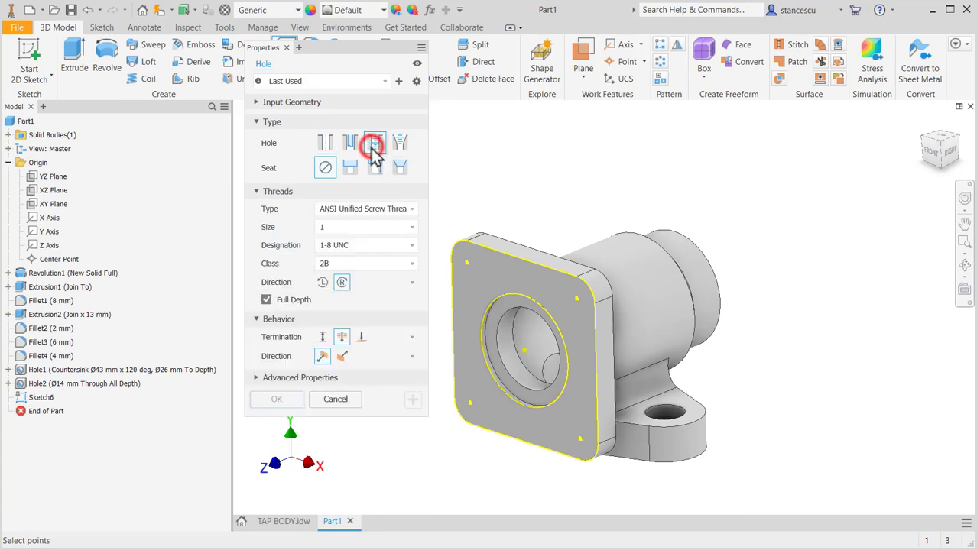
pyautogui.click(380, 210)
pyautogui.click(371, 255)
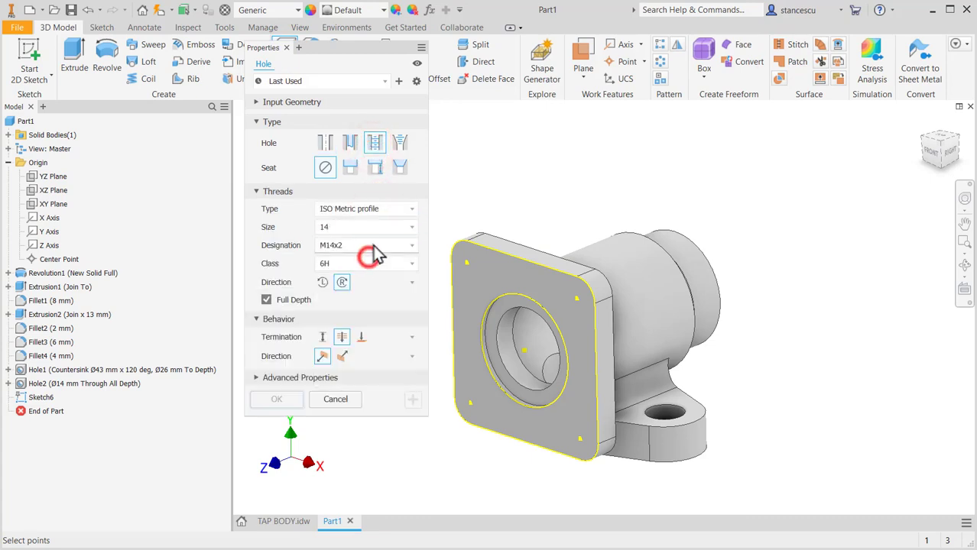
pyautogui.click(382, 224)
pyautogui.scroll(2, 362, 283)
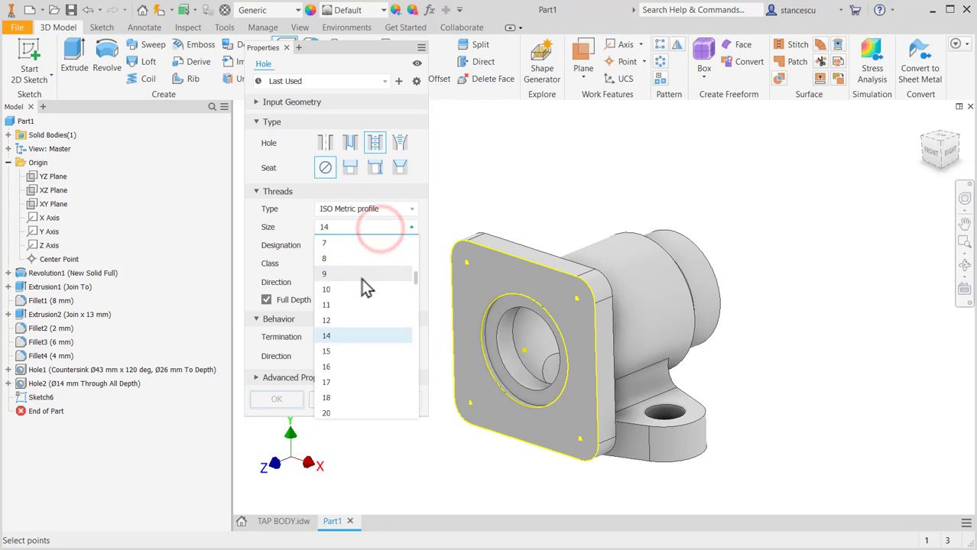
pyautogui.click(361, 262)
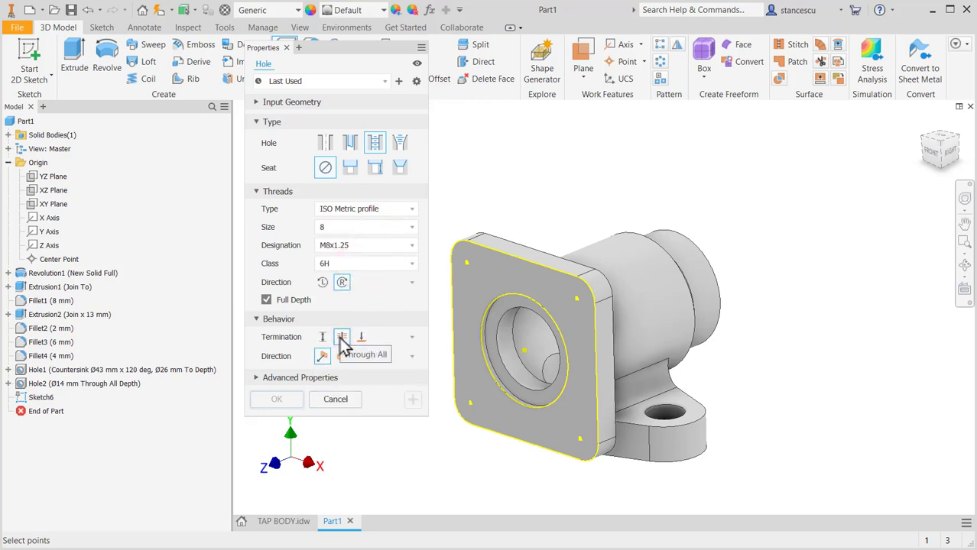
# - Place through-all M8 holes at the centres of the flange's two upper rounded corners
pyautogui.click(467, 262)
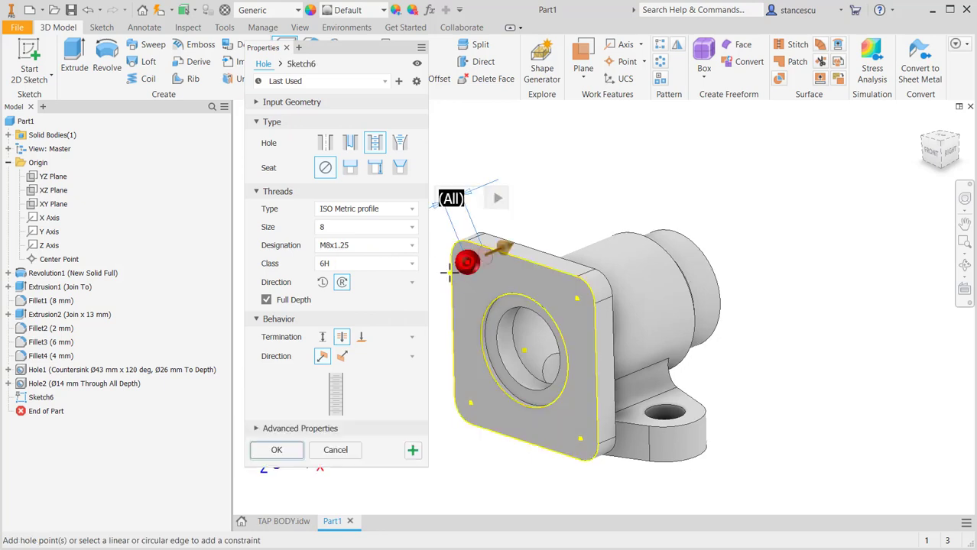
pyautogui.click(578, 302)
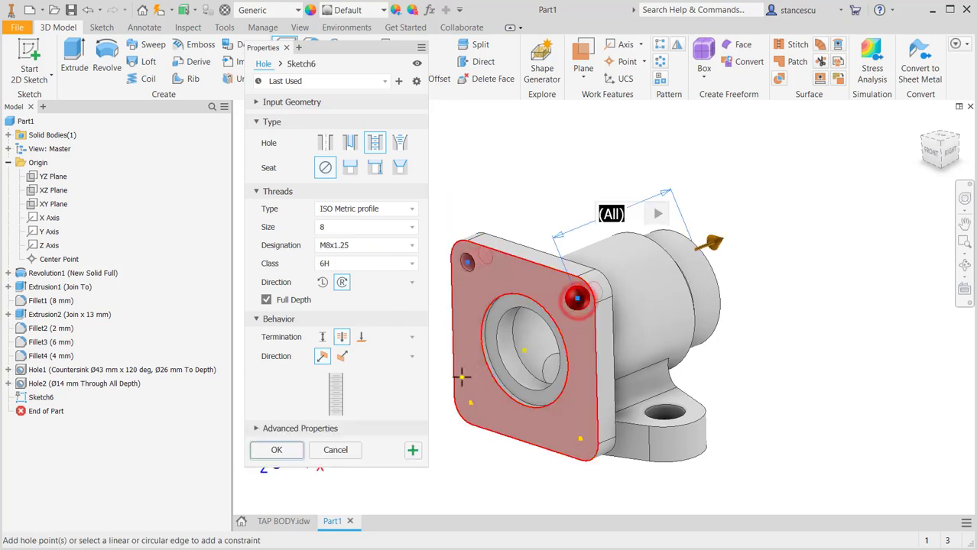
pyautogui.press('Return')
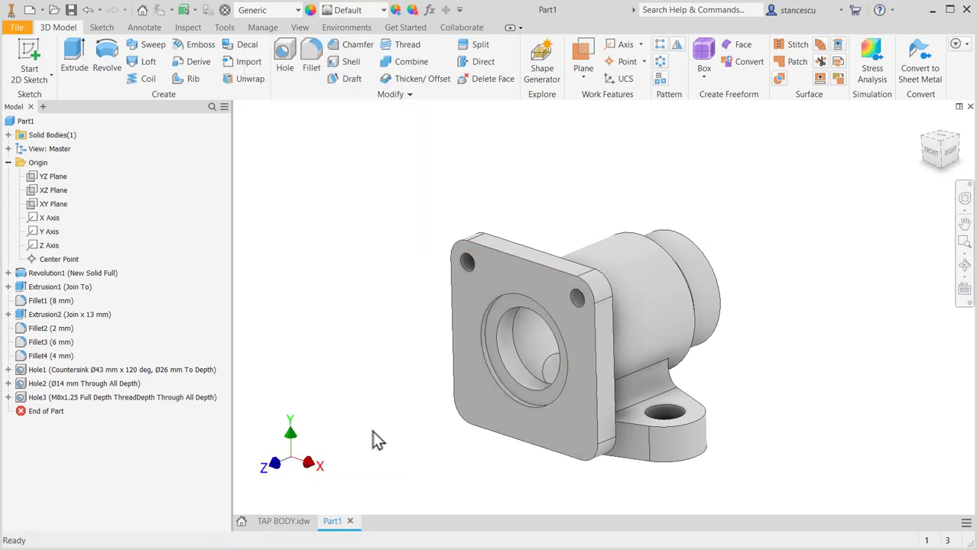
# - Create a sketch on the flange's front face containing its projected corner centres, and finish it
pyautogui.click(561, 413)
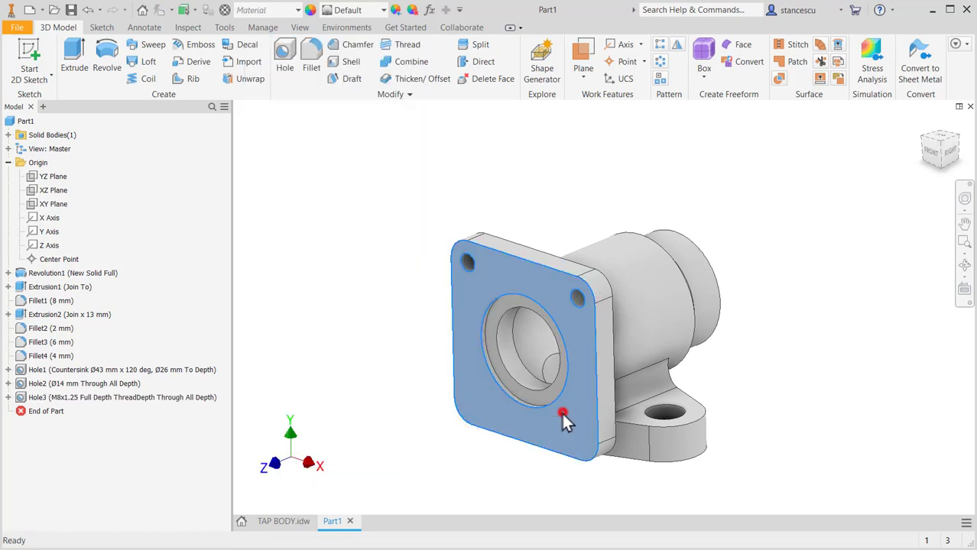
pyautogui.press('s')
pyautogui.click(778, 57)
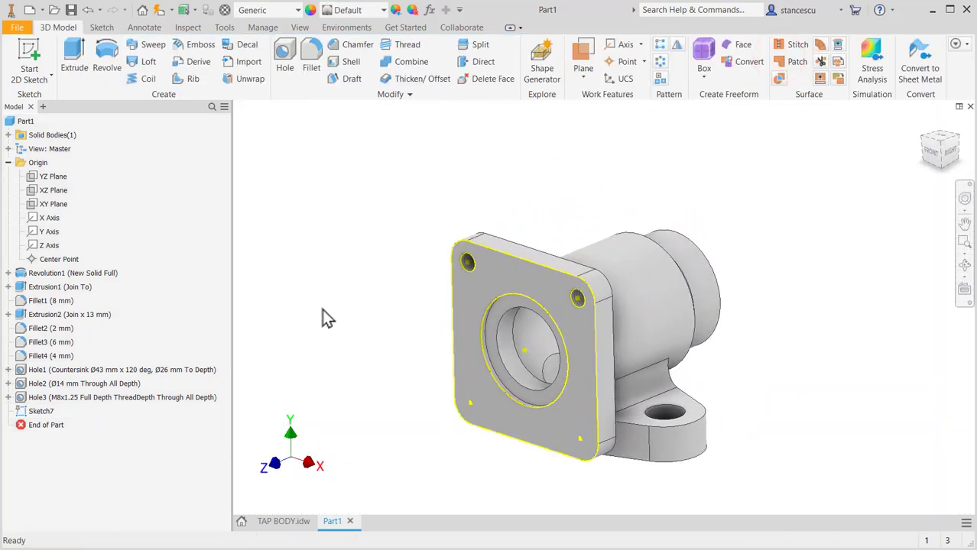
# - Create two M8x1.25 tapped holes 9 mm deep at the centres of the flange's two lower rounded corners
pyautogui.click(283, 58)
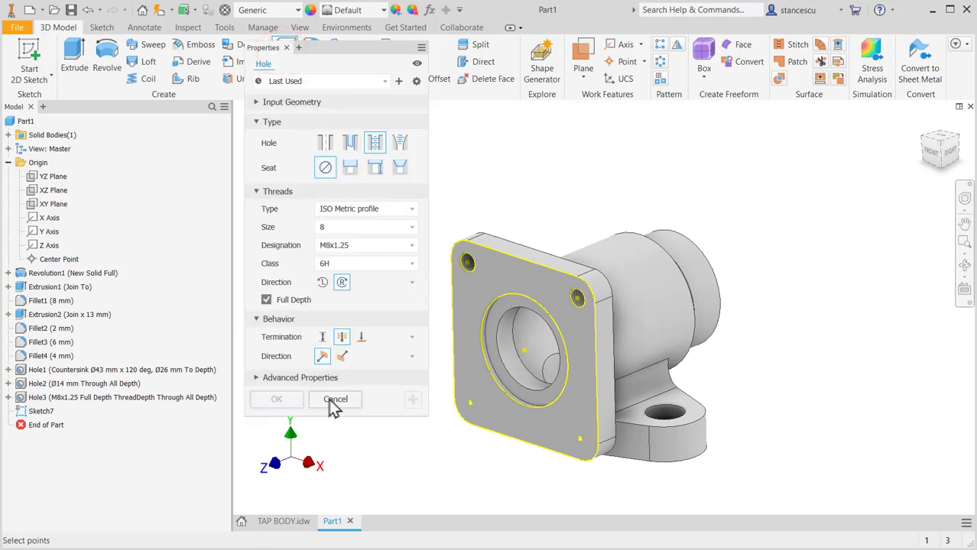
pyautogui.click(471, 403)
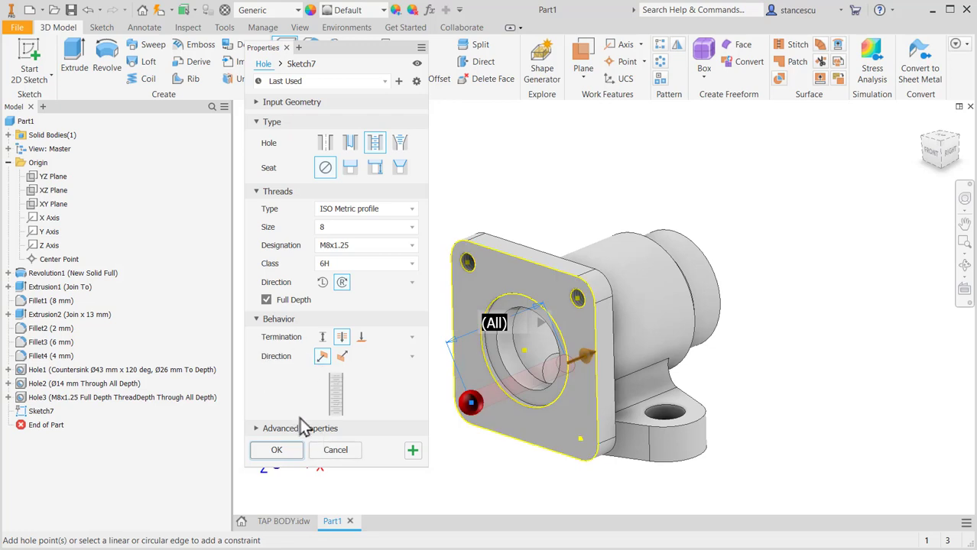
pyautogui.click(322, 337)
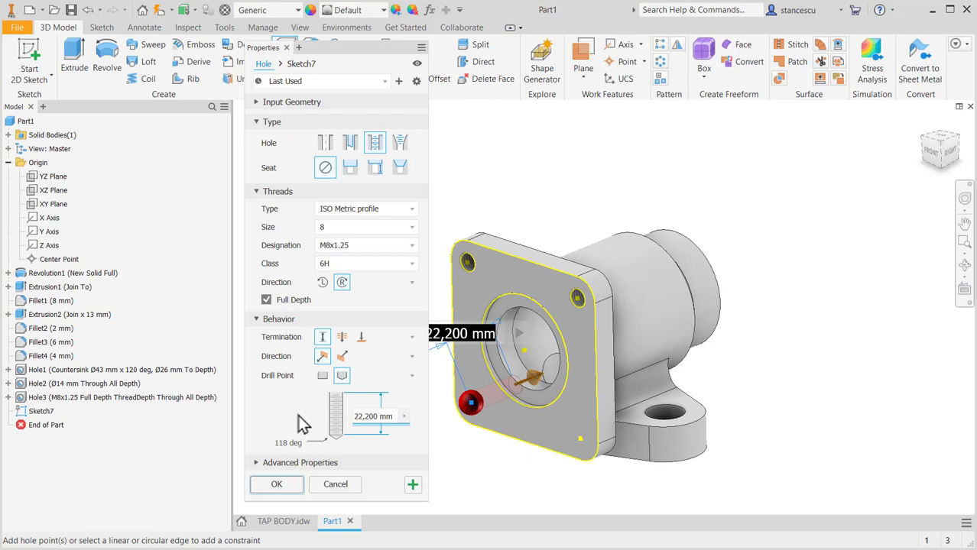
pyautogui.write('9')
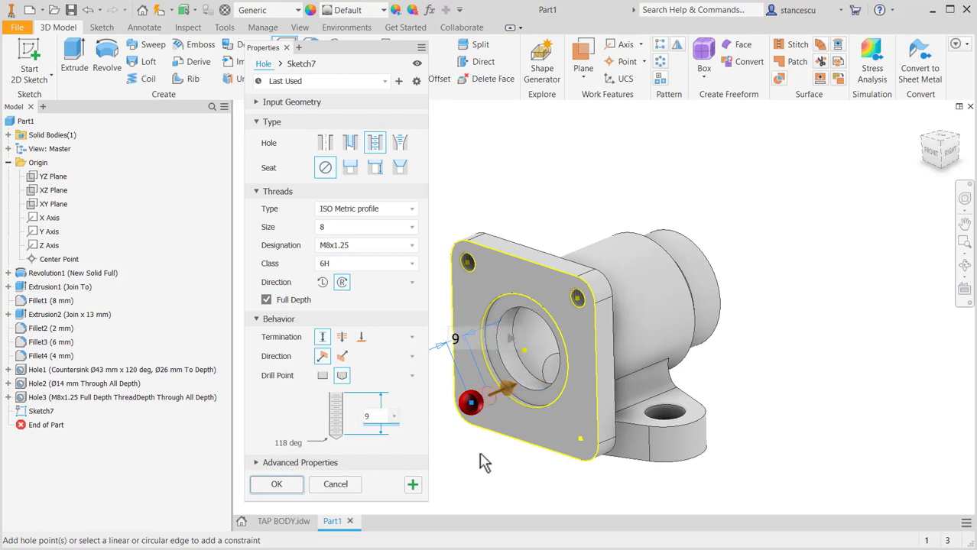
pyautogui.click(583, 443)
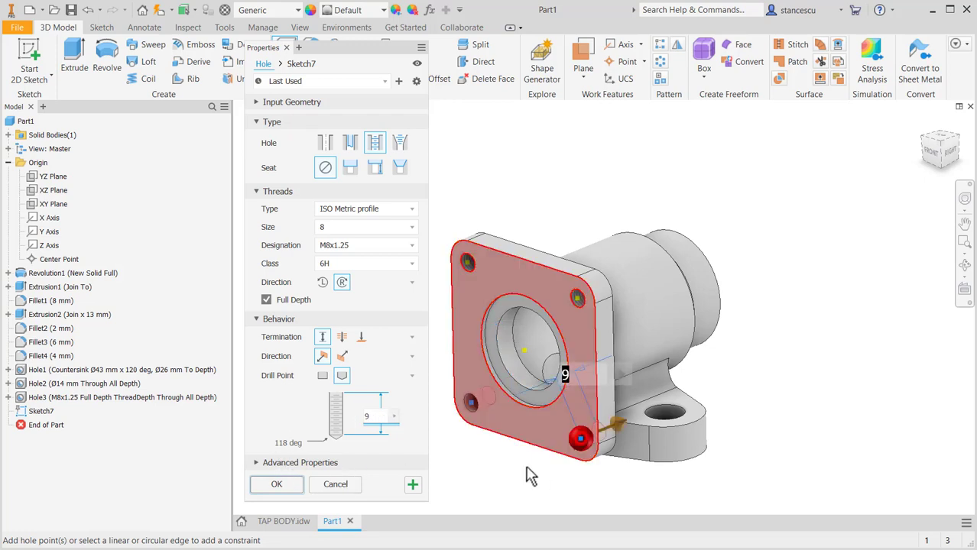
pyautogui.click(276, 484)
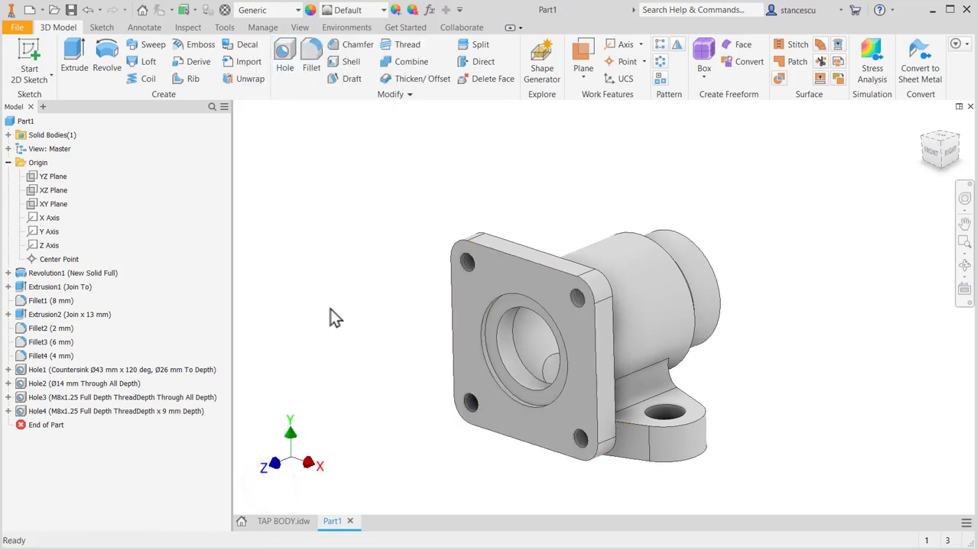
# - Compare the model in its isometric home view with the full drawing sheet in TAP BODY.idw
pyautogui.press('F6')
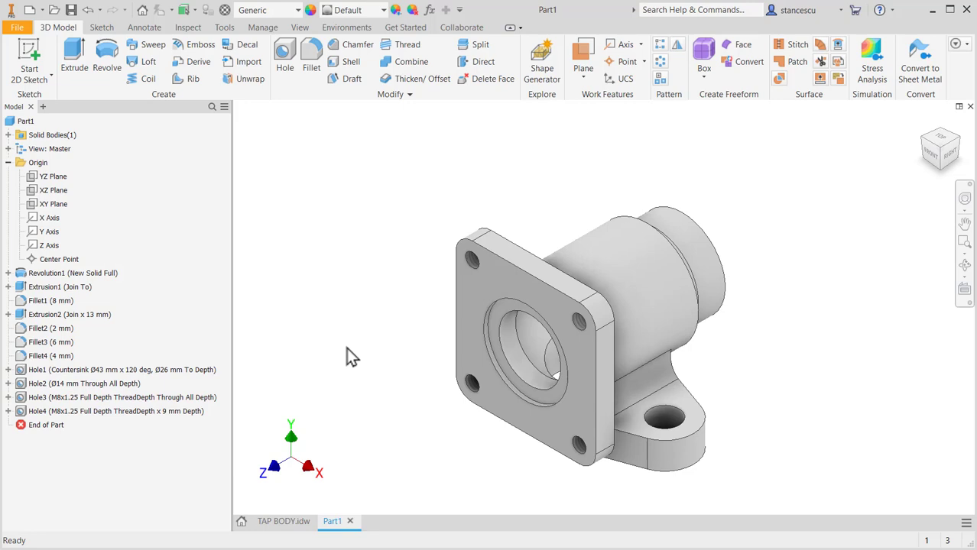
pyautogui.click(290, 522)
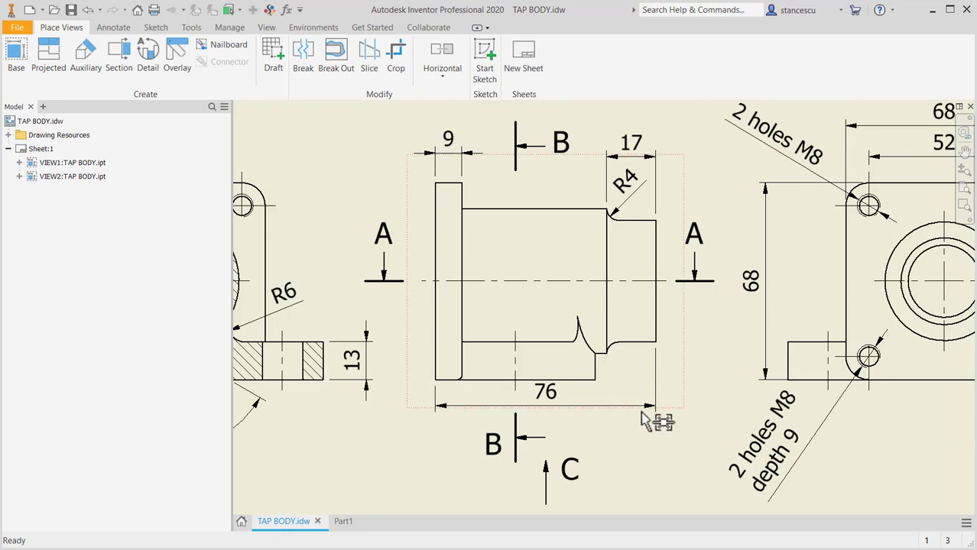
pyautogui.press('Home')
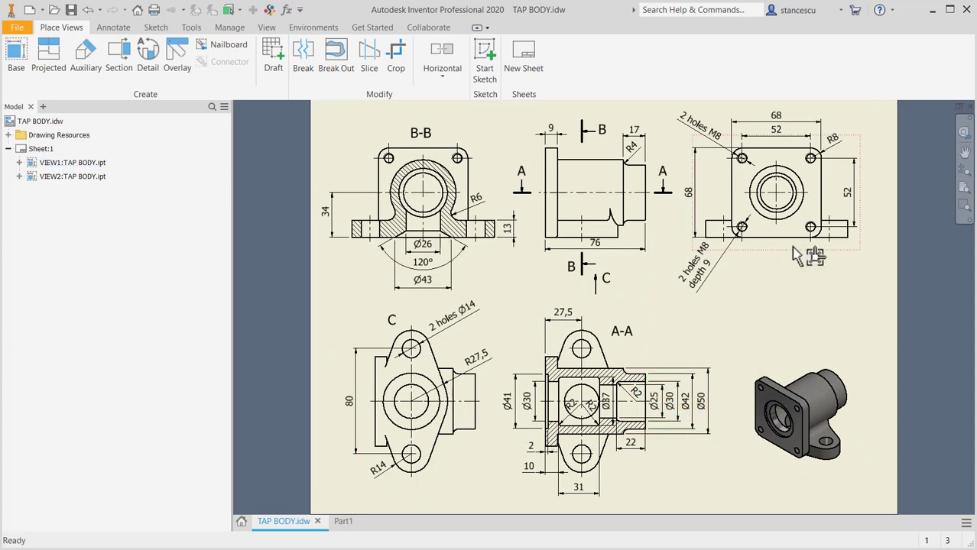
# - Assign the Steel, Cast material to the tap body part and set its overall appearance to Steel - Cast
pyautogui.click(340, 523)
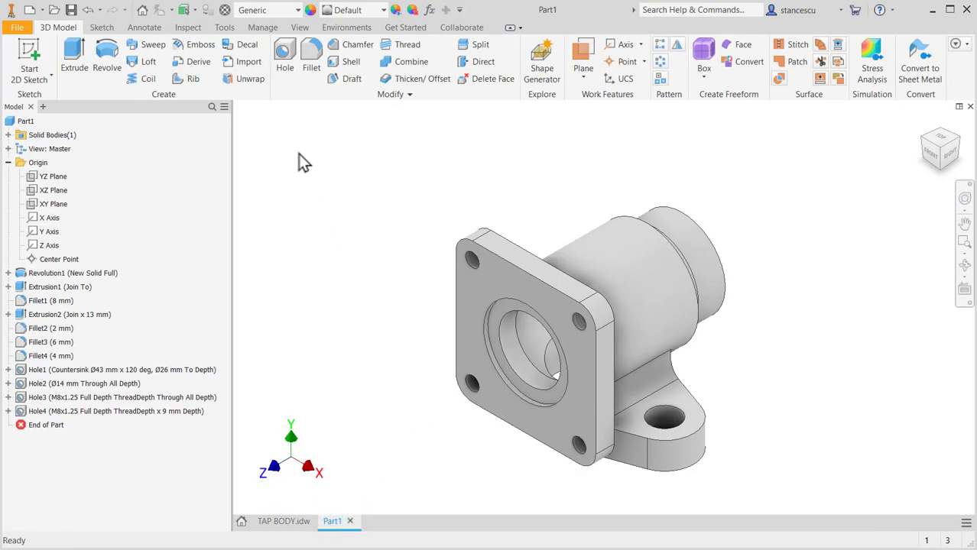
pyautogui.click(269, 10)
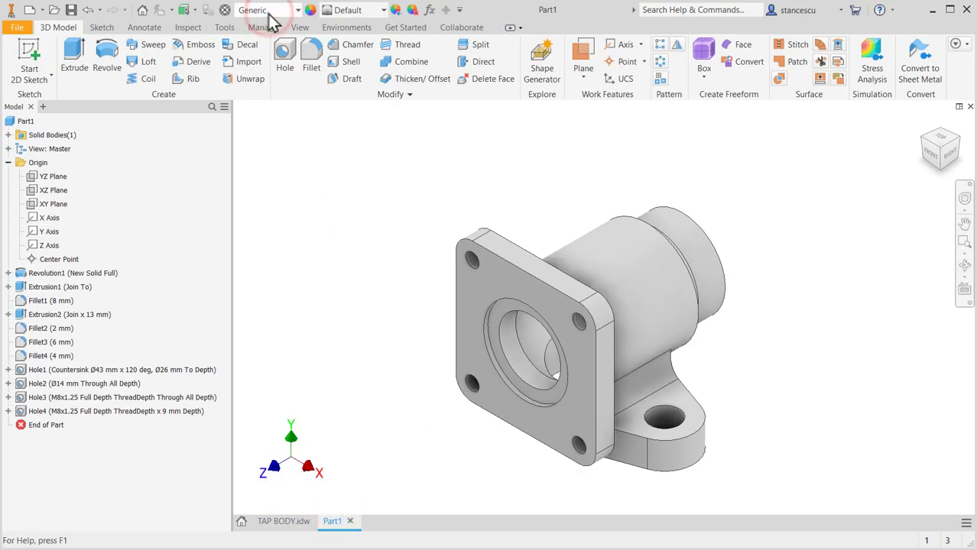
pyautogui.scroll(-8, 259, 107)
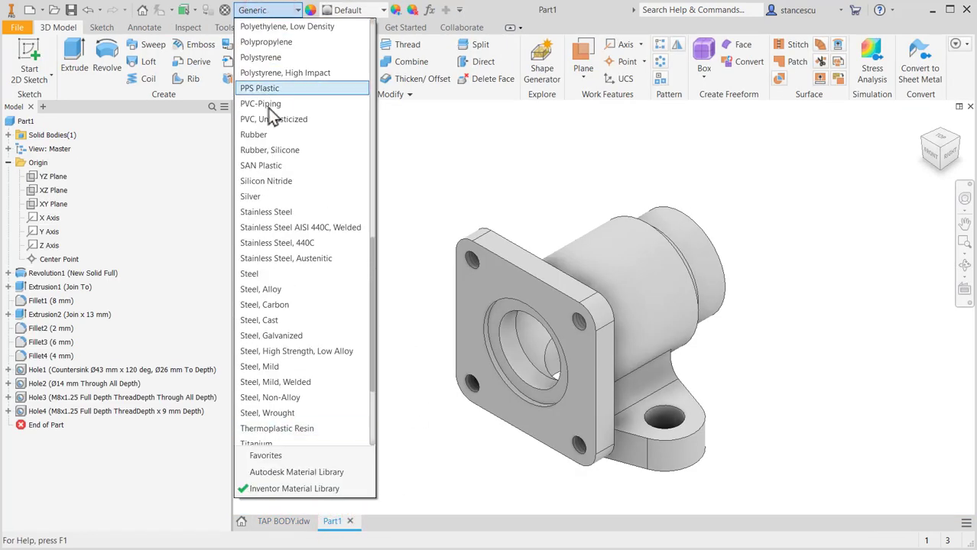
pyautogui.click(283, 321)
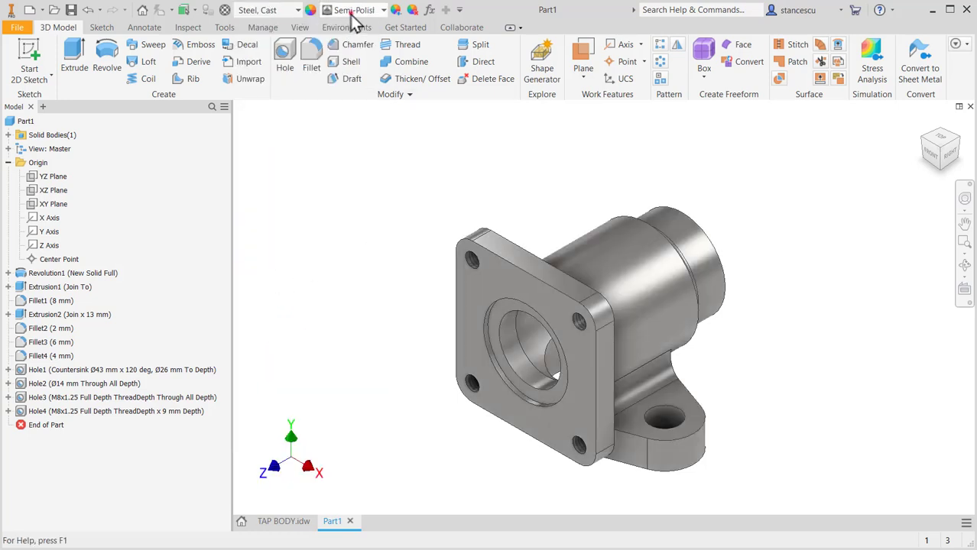
pyautogui.click(351, 13)
pyautogui.scroll(-2, 359, 351)
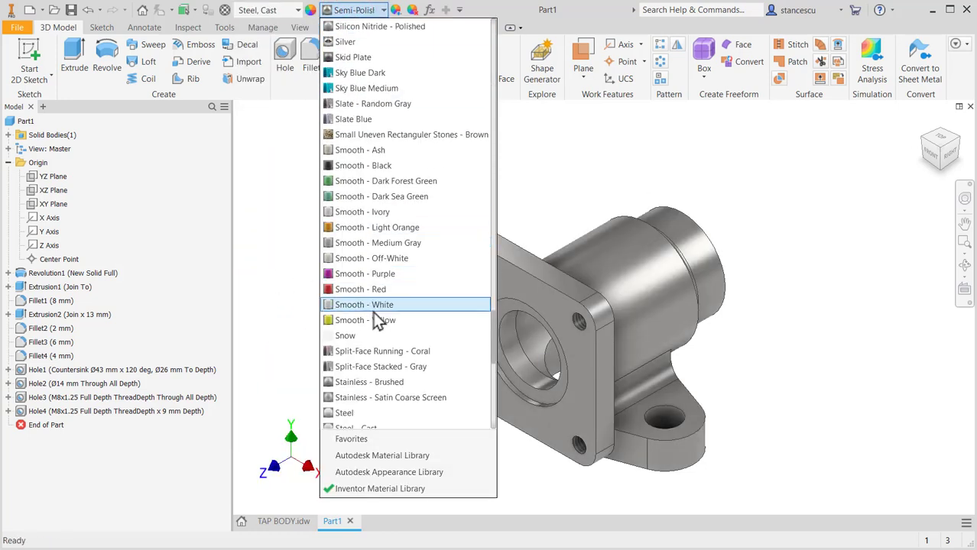
pyautogui.click(366, 382)
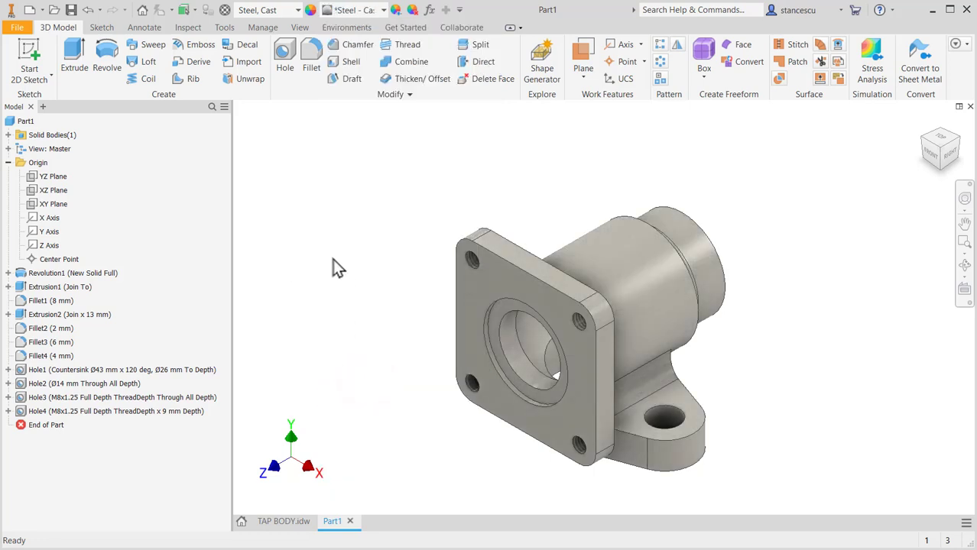
# - Apply the Steel - Polished appearance to the machined faces: flange front, inner bores, base underside, its countersink and mounting holes
pyautogui.click(503, 275)
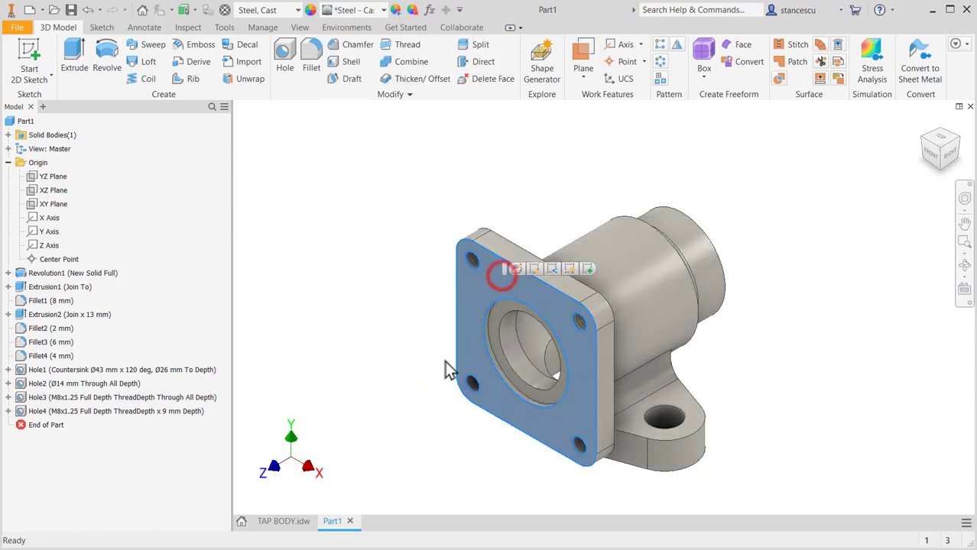
pyautogui.scroll(3, 447, 368)
pyautogui.keyDown('ctrl'); pyautogui.click(540, 287); pyautogui.keyUp('ctrl')
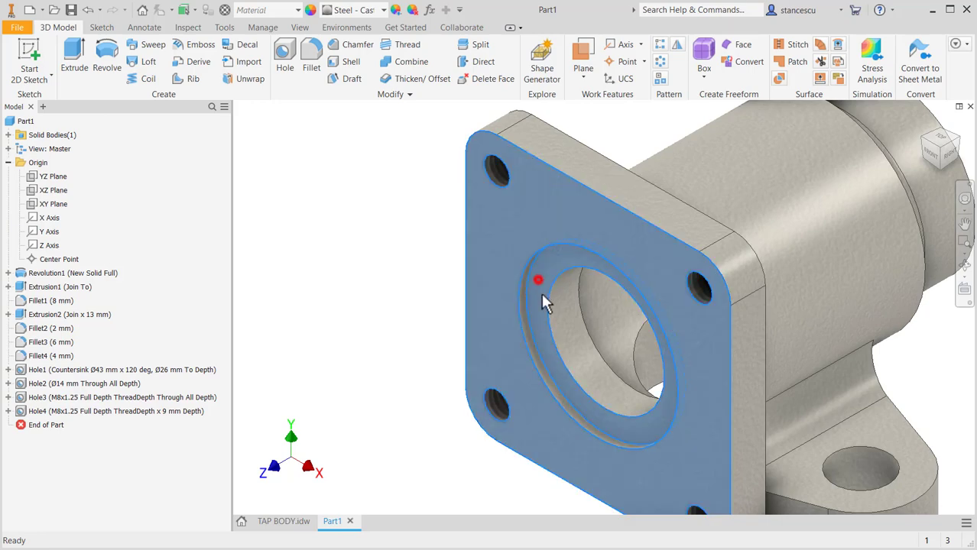
pyautogui.keyDown('ctrl'); pyautogui.click(573, 333); pyautogui.keyUp('ctrl')
pyautogui.keyDown('shift'); pyautogui.moveTo(539, 368); pyautogui.dragTo(522, 343, button='middle'); pyautogui.keyUp('shift')
pyautogui.scroll(3, 556, 338)
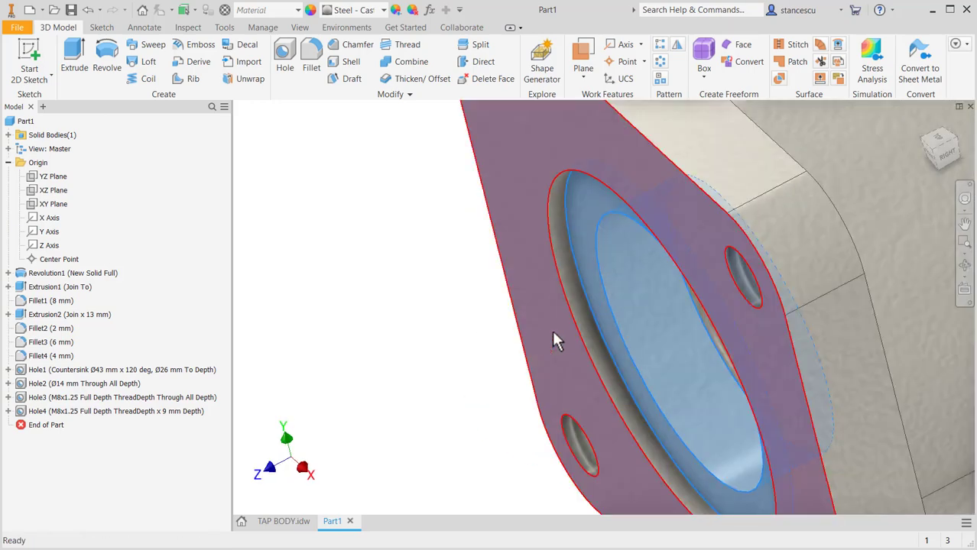
pyautogui.moveTo(583, 310)
pyautogui.keyDown('shift'); pyautogui.mouseDown(button='middle')
pyautogui.moveTo(525, 367)
pyautogui.moveTo(569, 331)
pyautogui.moveTo(581, 335)
pyautogui.mouseUp(button='middle'); pyautogui.keyUp('shift')
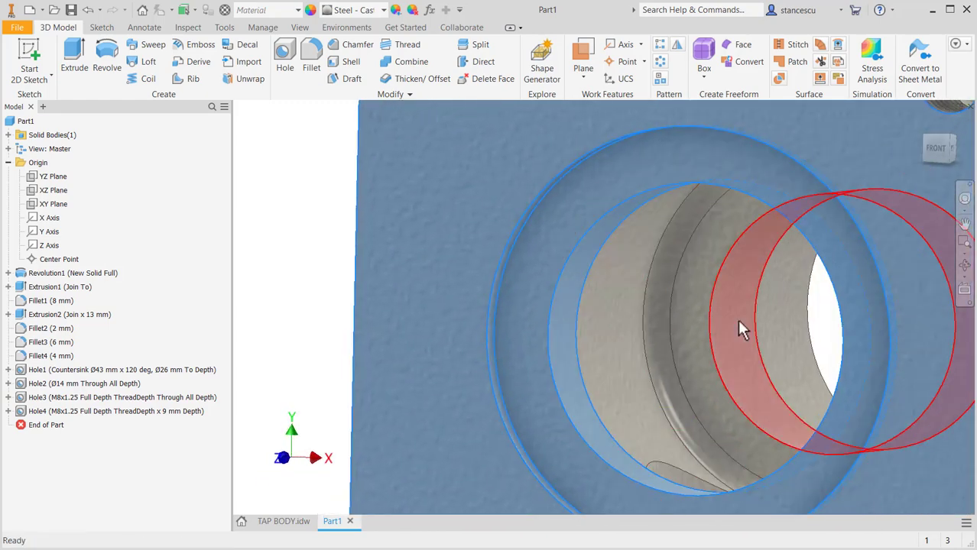
pyautogui.moveTo(738, 325)
pyautogui.keyDown('shift'); pyautogui.mouseDown(button='middle')
pyautogui.moveTo(670, 377)
pyautogui.moveTo(610, 366)
pyautogui.moveTo(519, 389)
pyautogui.moveTo(525, 334)
pyautogui.mouseUp(button='middle'); pyautogui.keyUp('shift')
pyautogui.keyDown('shift'); pyautogui.moveTo(748, 347); pyautogui.dragTo(807, 448, button='middle'); pyautogui.keyUp('shift')
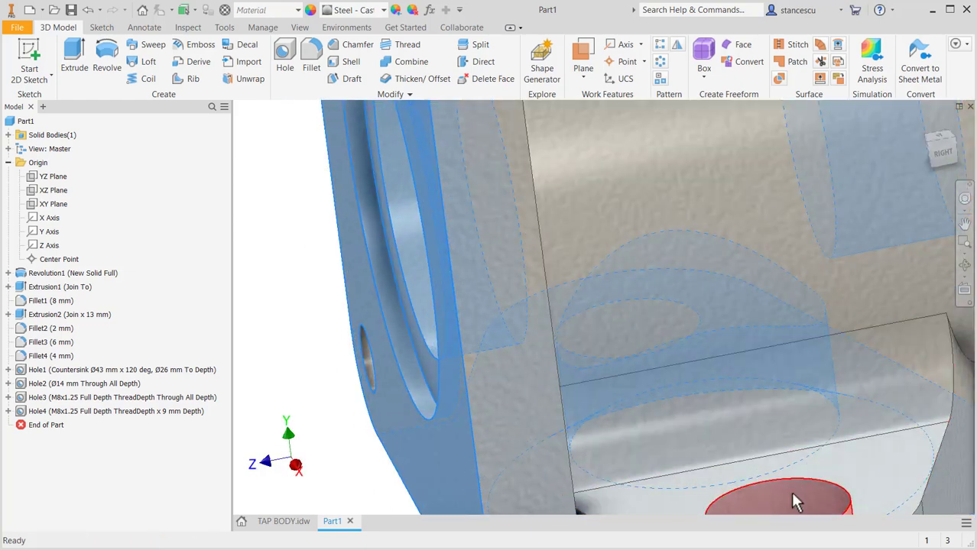
pyautogui.keyDown('shift'); pyautogui.moveTo(726, 451); pyautogui.dragTo(577, 293, button='middle'); pyautogui.keyUp('shift')
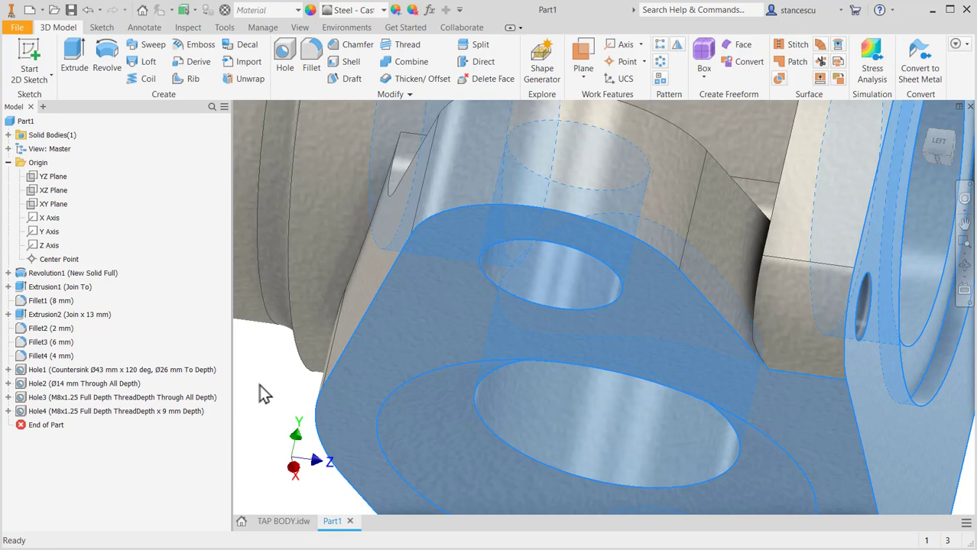
pyautogui.click(368, 10)
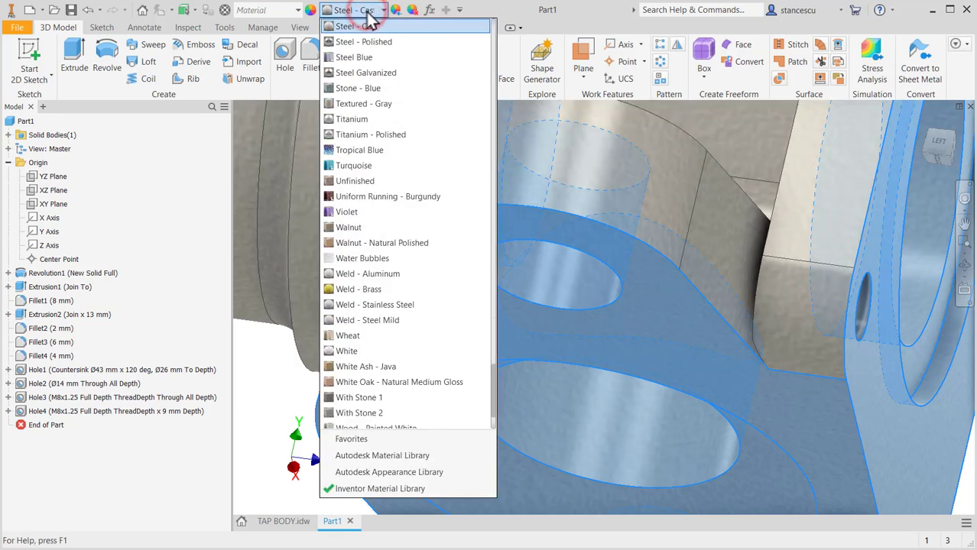
pyautogui.click(374, 43)
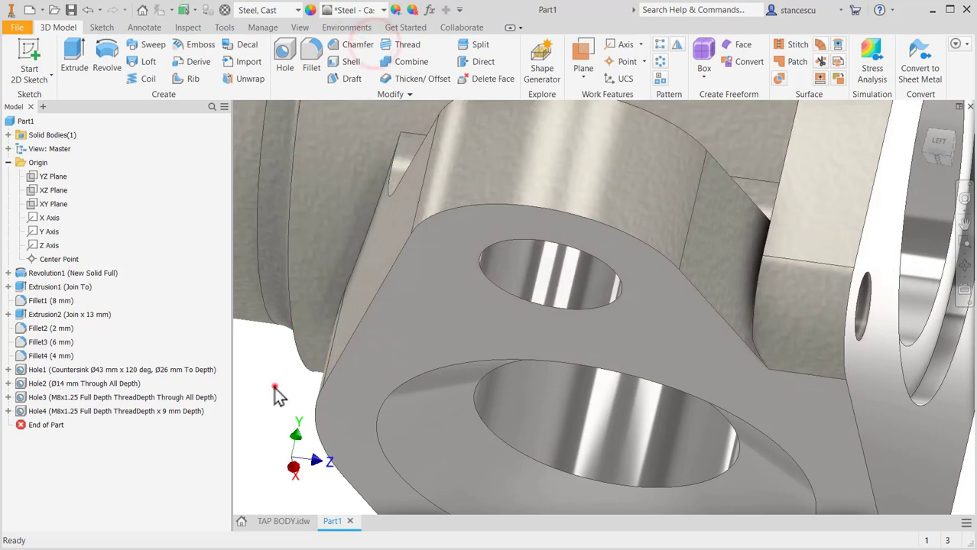
pyautogui.click(273, 389)
pyautogui.press('F6')
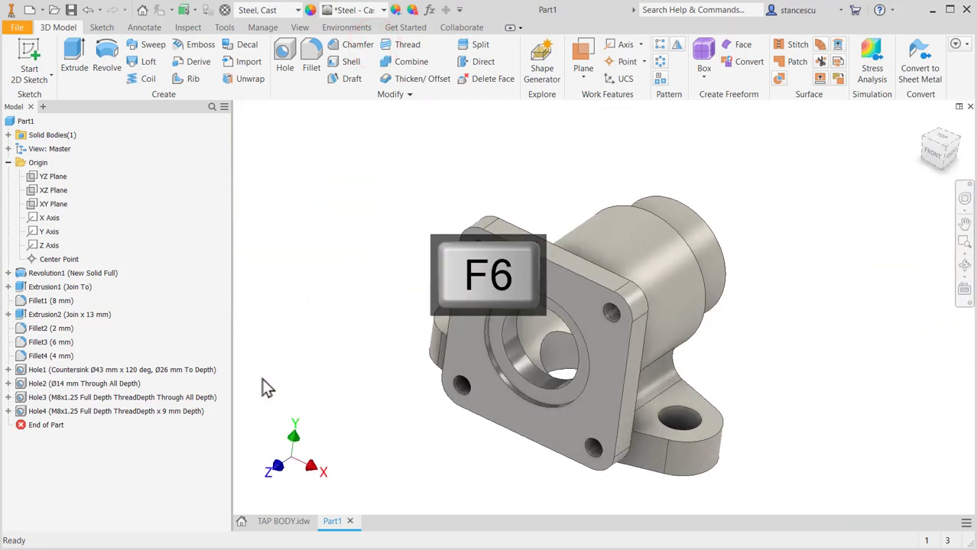
# - Calculate the part's mass, area, volume and inertial properties in its physical iProperties, and close them
pyautogui.rightClick(21, 128)
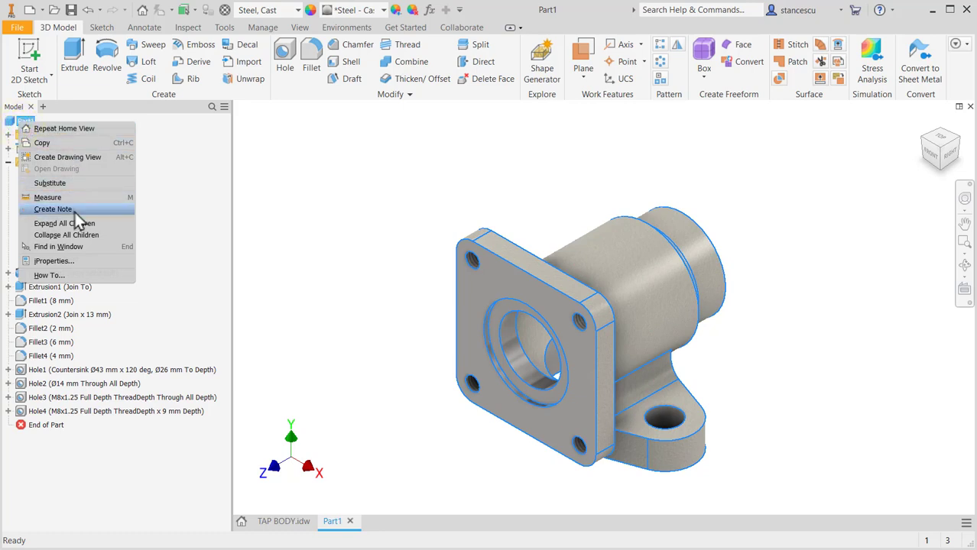
pyautogui.click(77, 260)
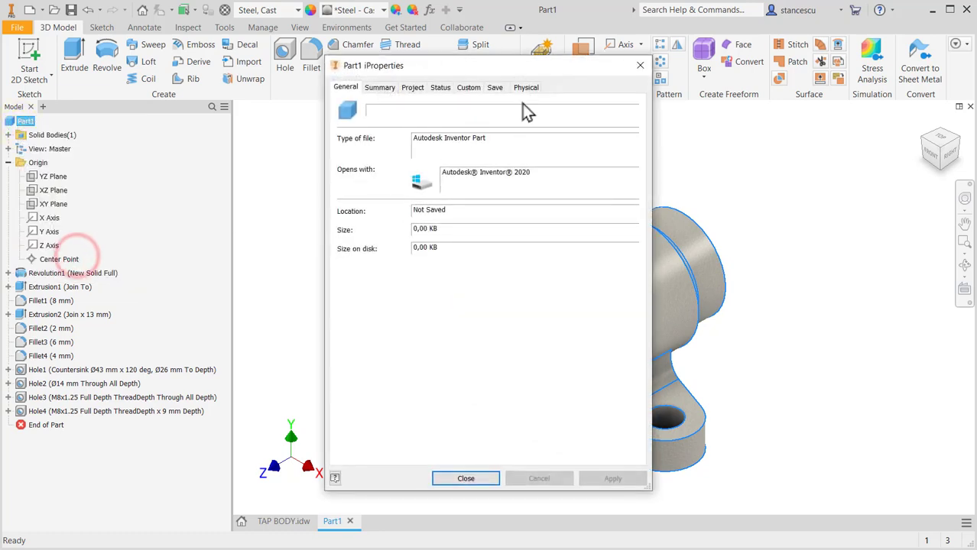
pyautogui.click(538, 88)
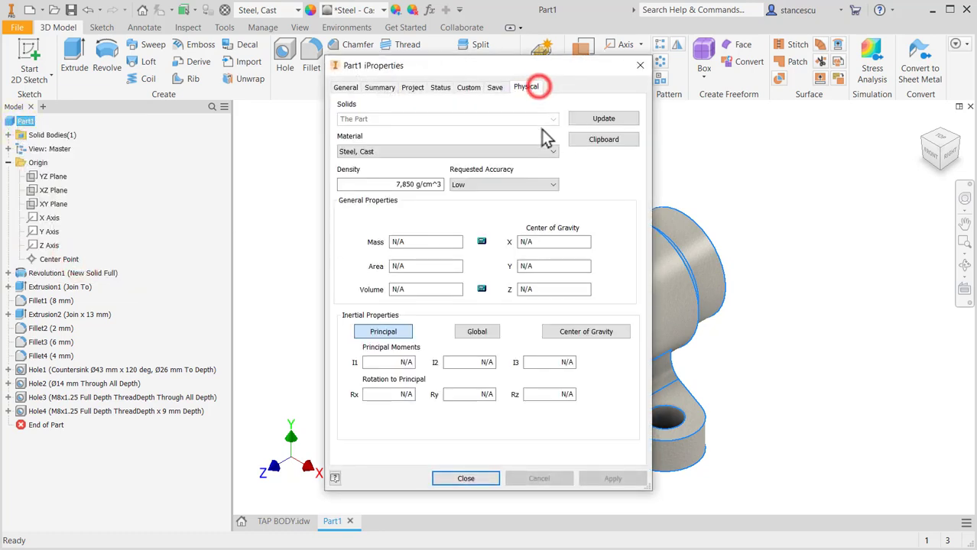
pyautogui.click(590, 118)
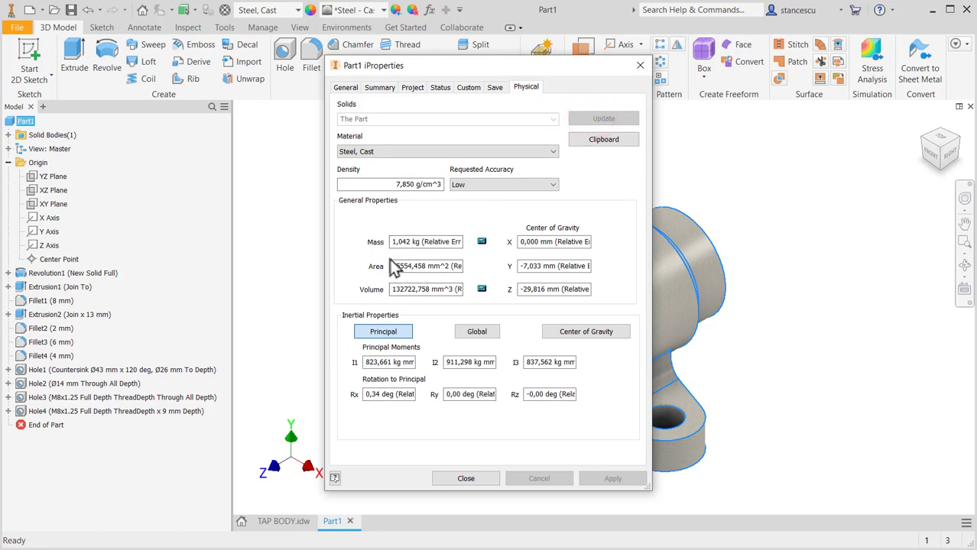
pyautogui.click(461, 480)
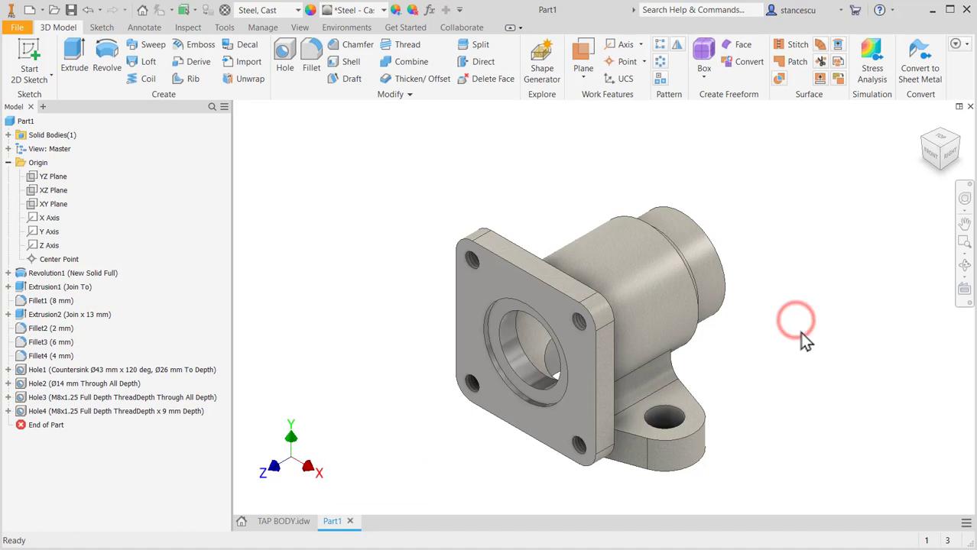